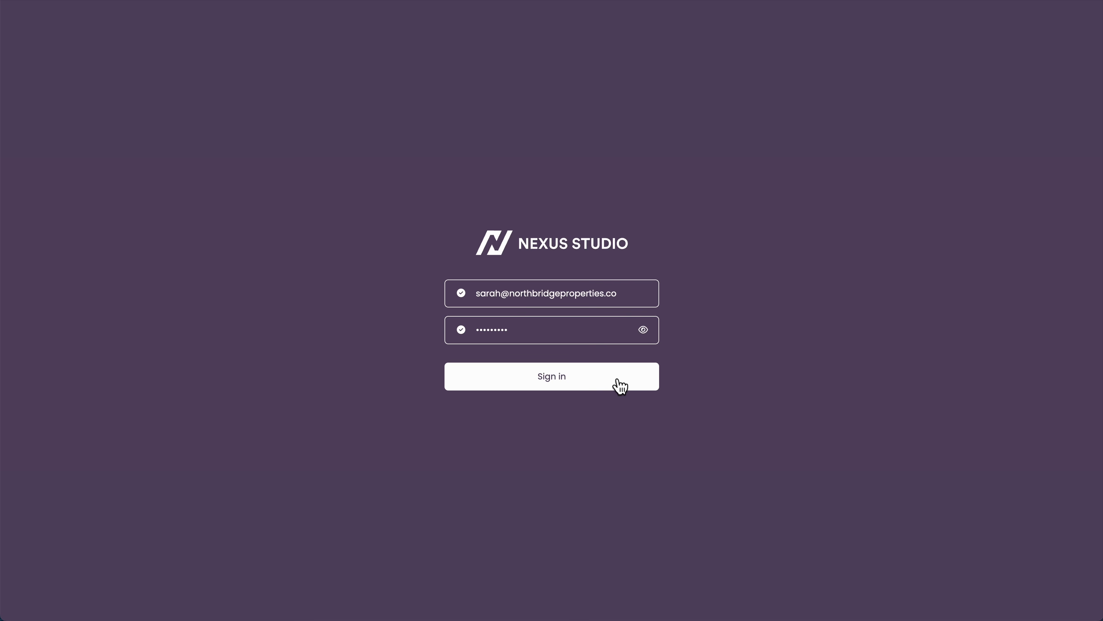
Sign in to the Nexus Studio client portal using the pre-filled e-mail and password
left_click(616, 379)
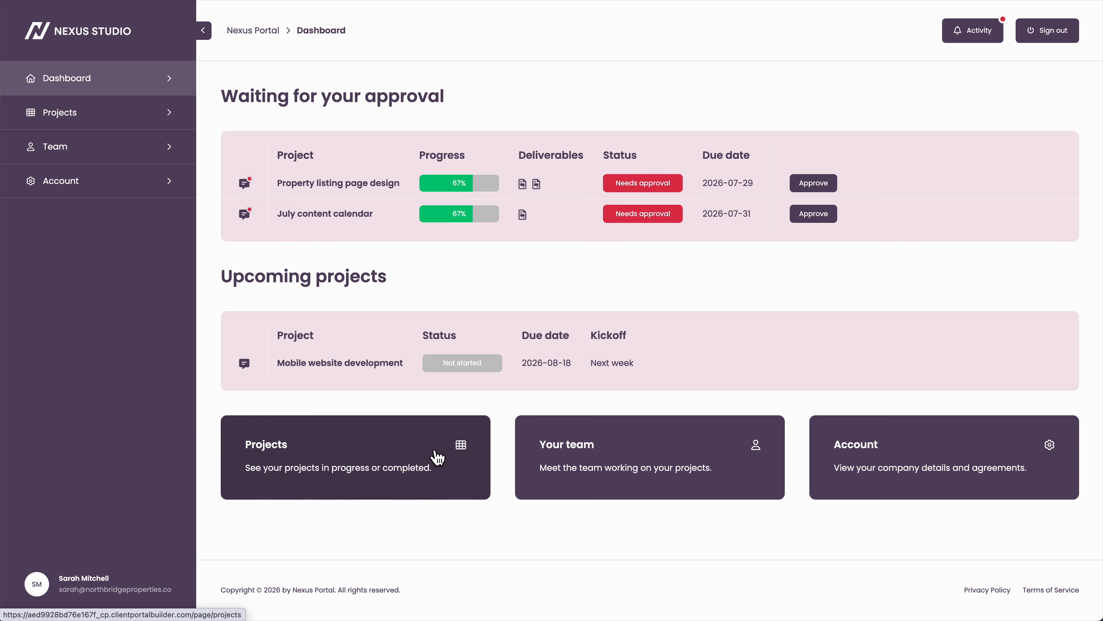
Visit the portal's Projects, Team and Account pages in turn
left_click(112, 120)
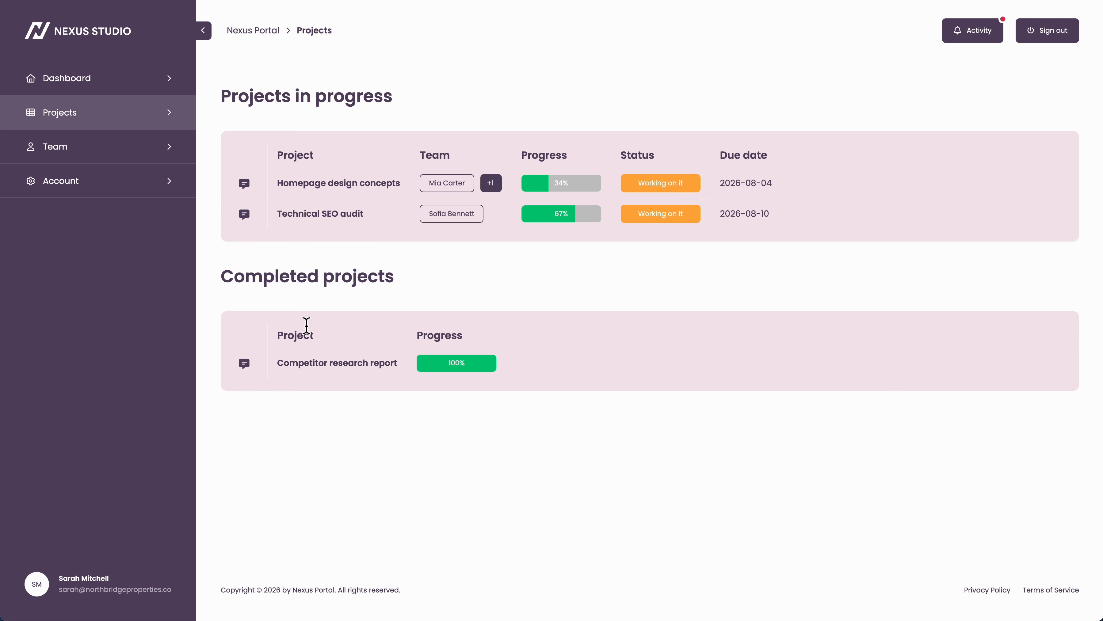
left_click(123, 153)
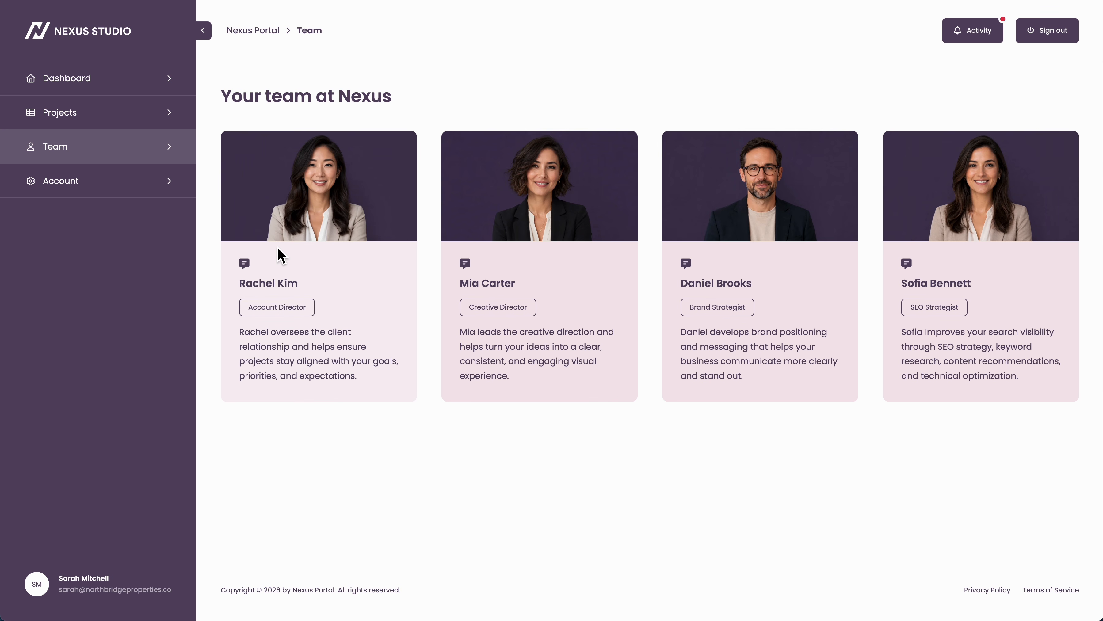
left_click(128, 190)
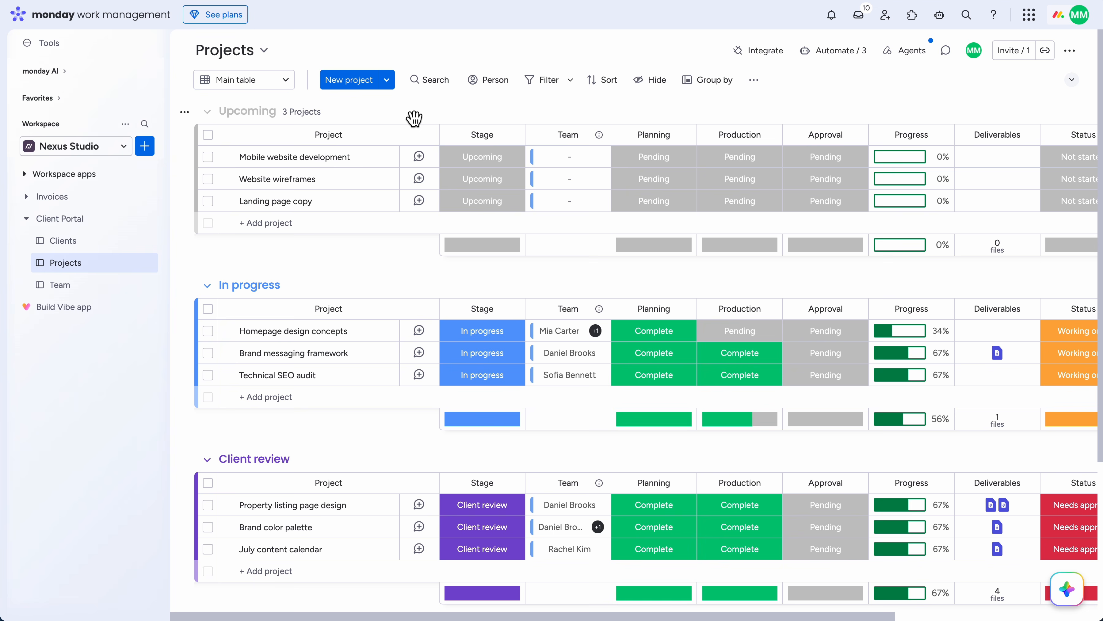
Scroll the Projects board up, down and sideways to inspect all its groups and columns
scroll(335, 283, "down", 4)
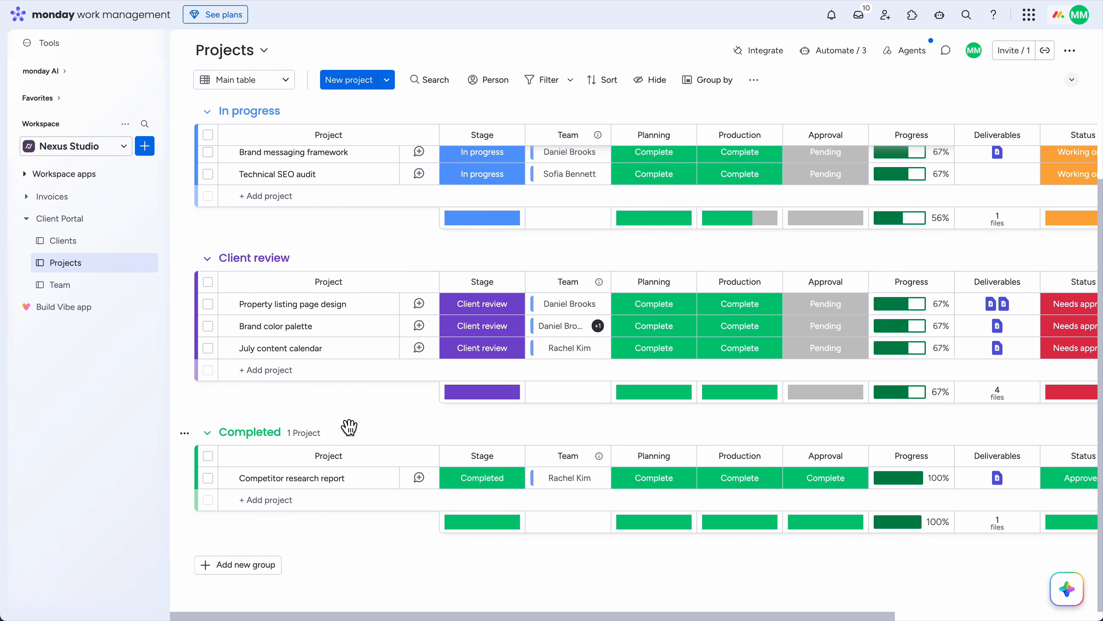
scroll(347, 422, "up", 4)
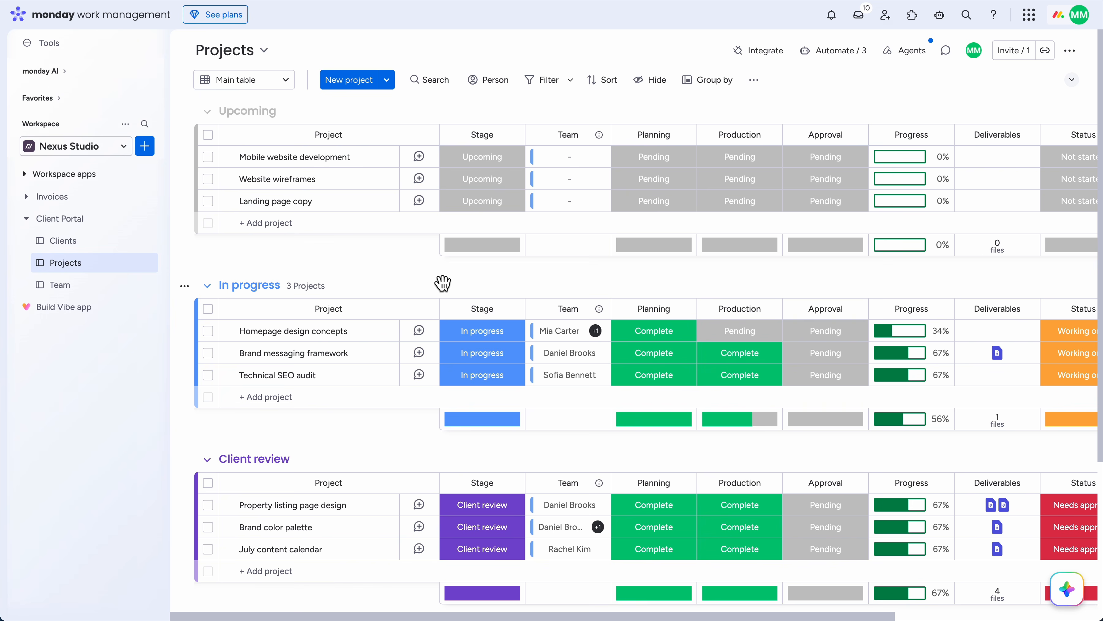
scroll(443, 282, "right", 2)
scroll(442, 282, "right", 5)
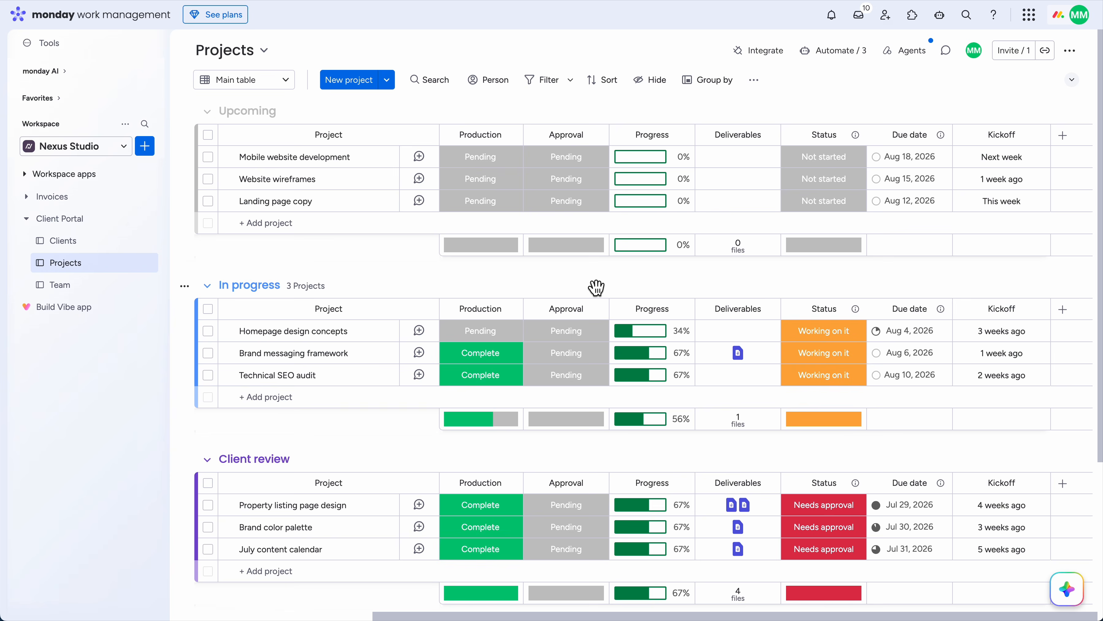
scroll(596, 287, "left", 6)
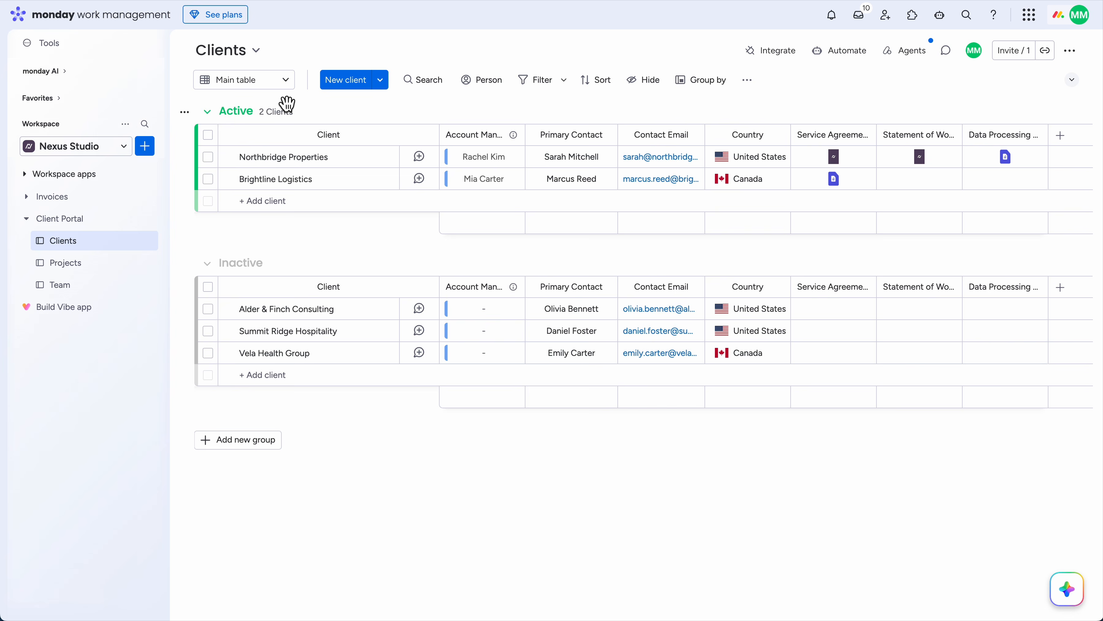
Switch the Clients board to the Client Portal Builder view and open the Builder
left_click(276, 85)
left_click(259, 164)
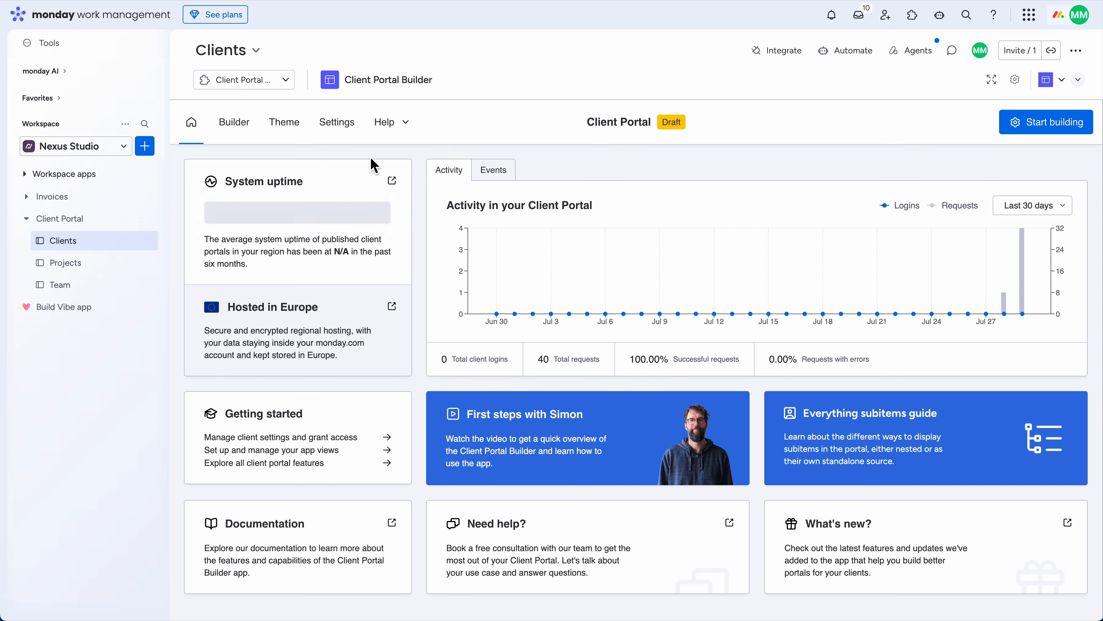
left_click(250, 137)
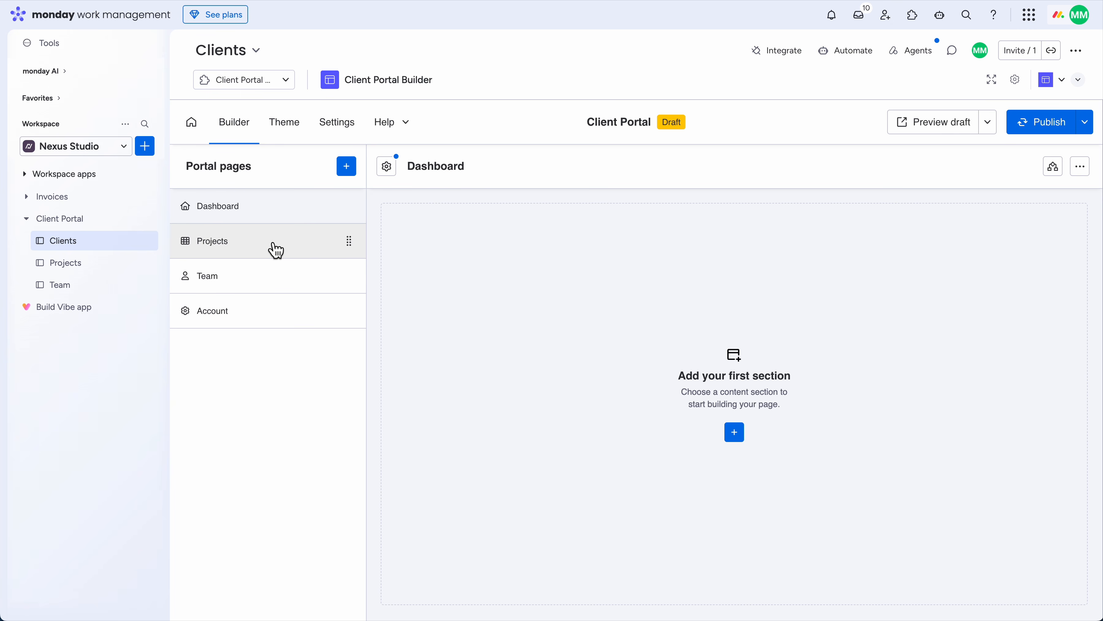
Browse the Projects, Team and Account portal pages, then return to Dashboard
left_click(288, 246)
left_click(282, 278)
left_click(276, 316)
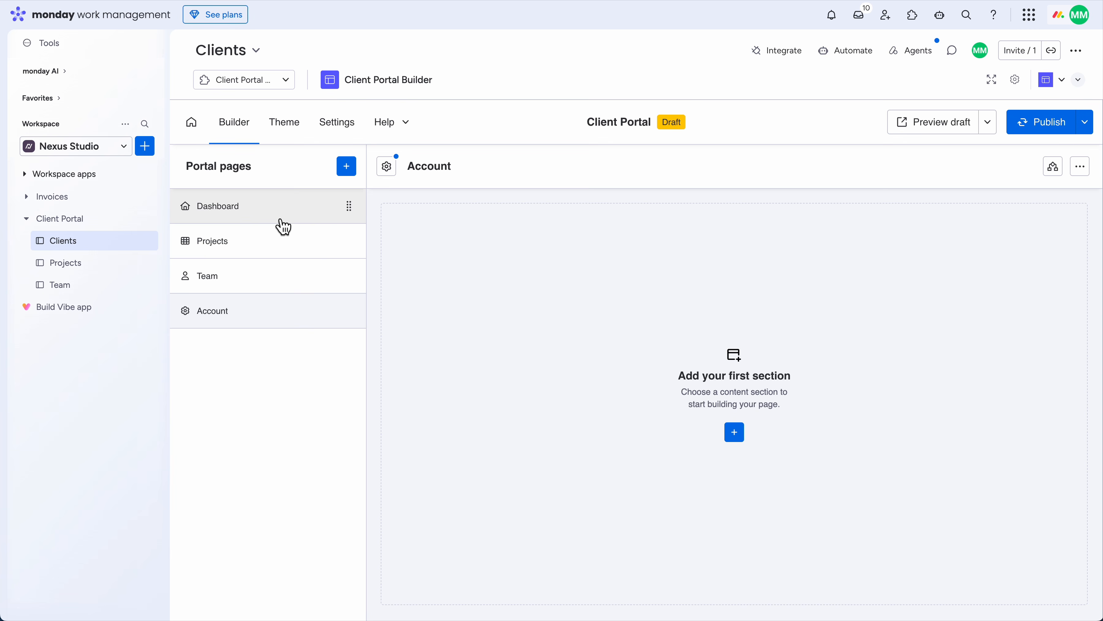
left_click(284, 217)
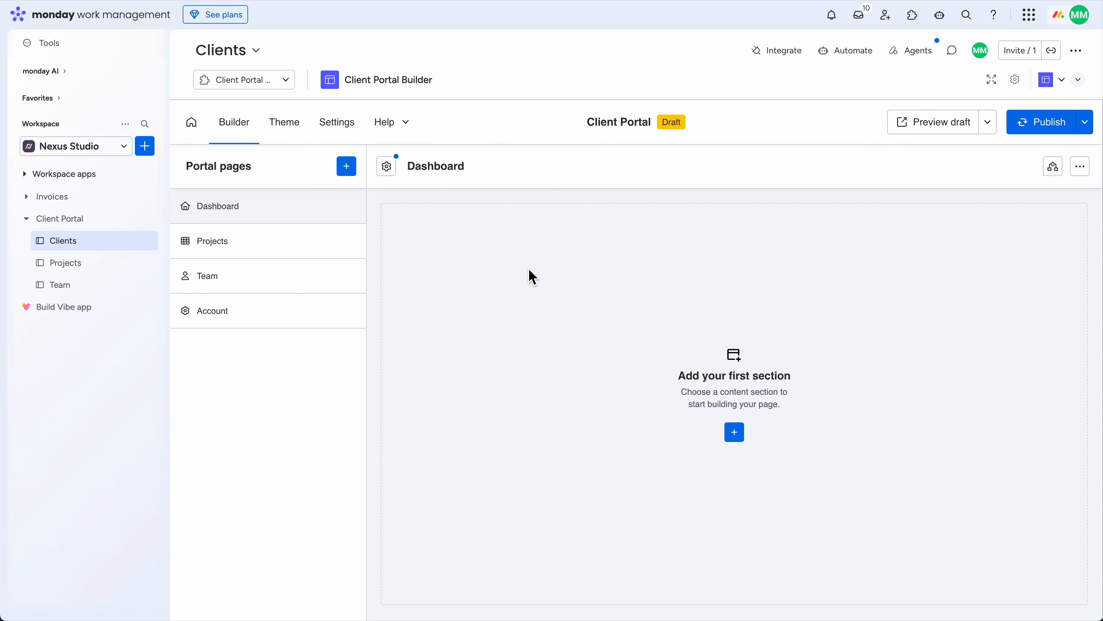
Add a Dashboard Board Table section set to show selected items to specific clients
left_click(734, 432)
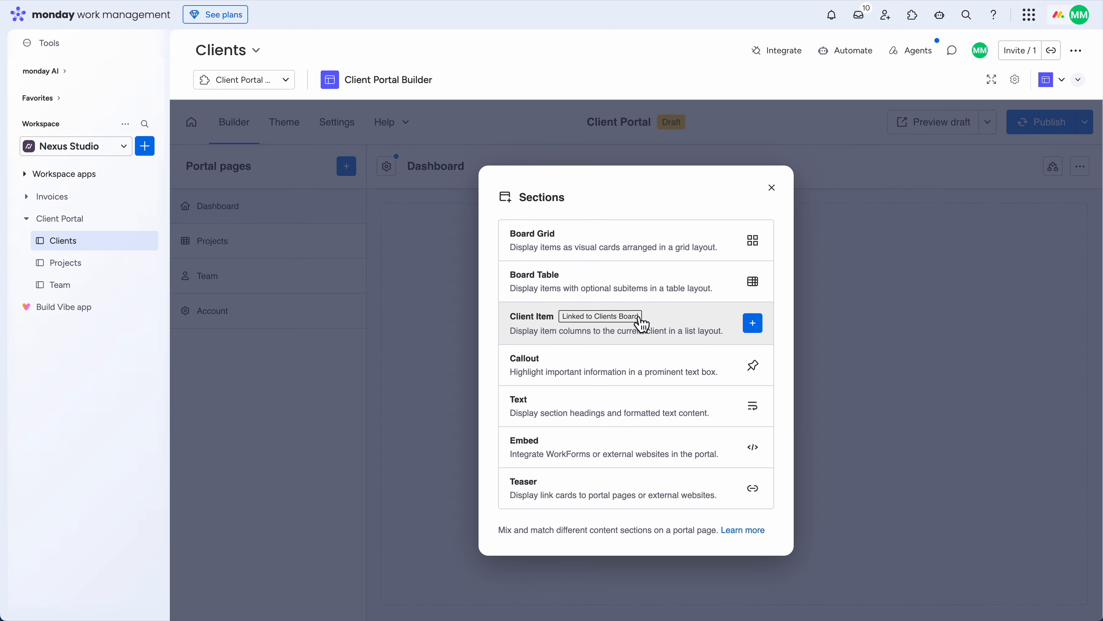
left_click(637, 285)
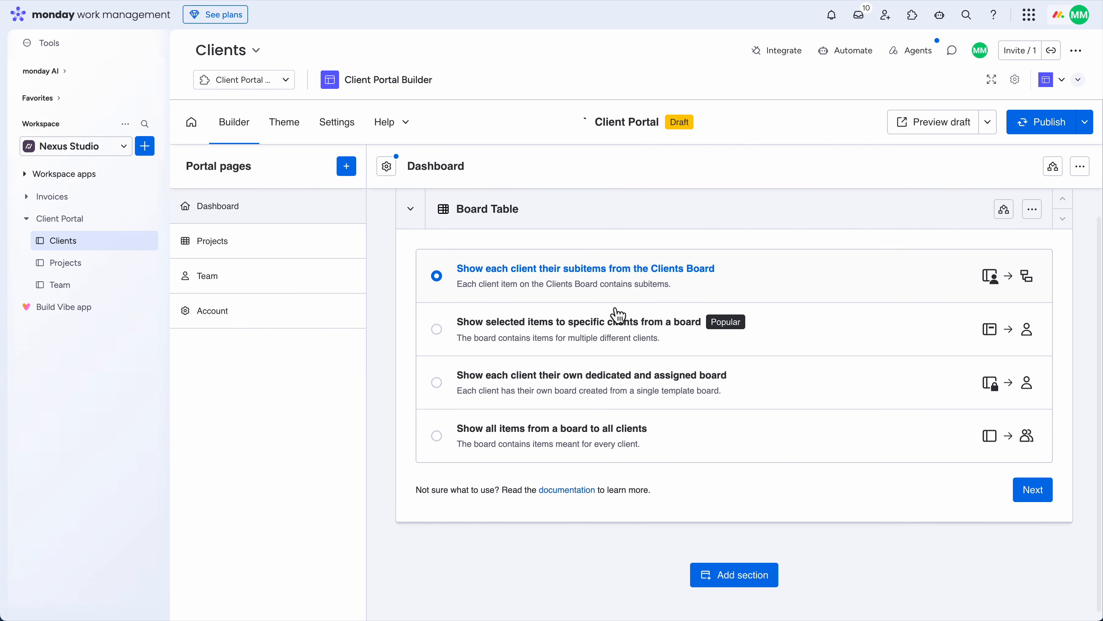
left_click(617, 317)
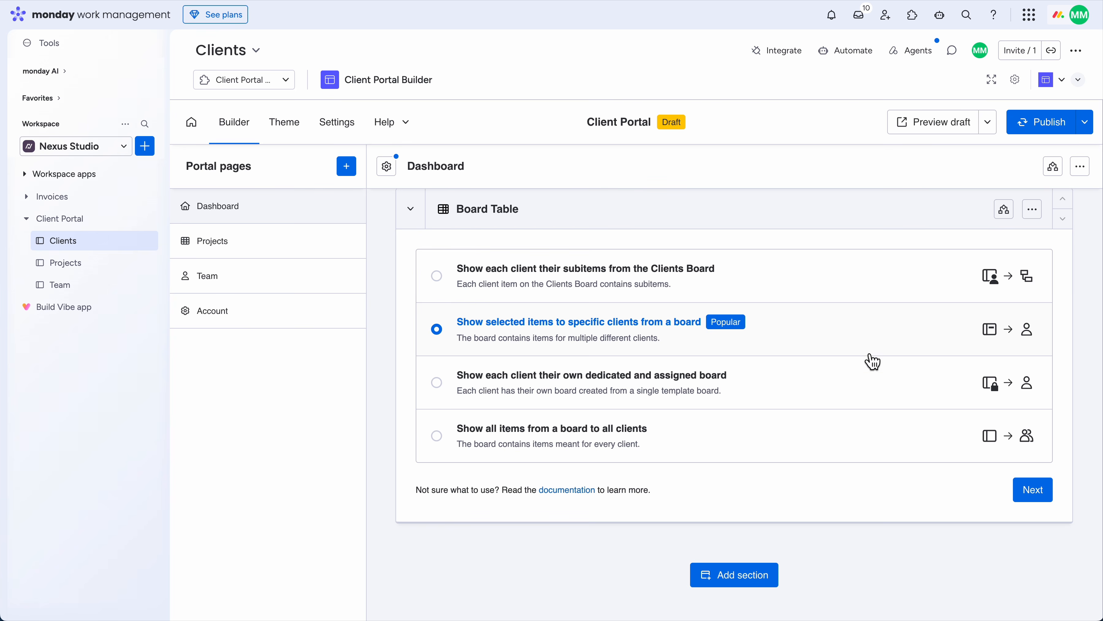
left_click(1030, 491)
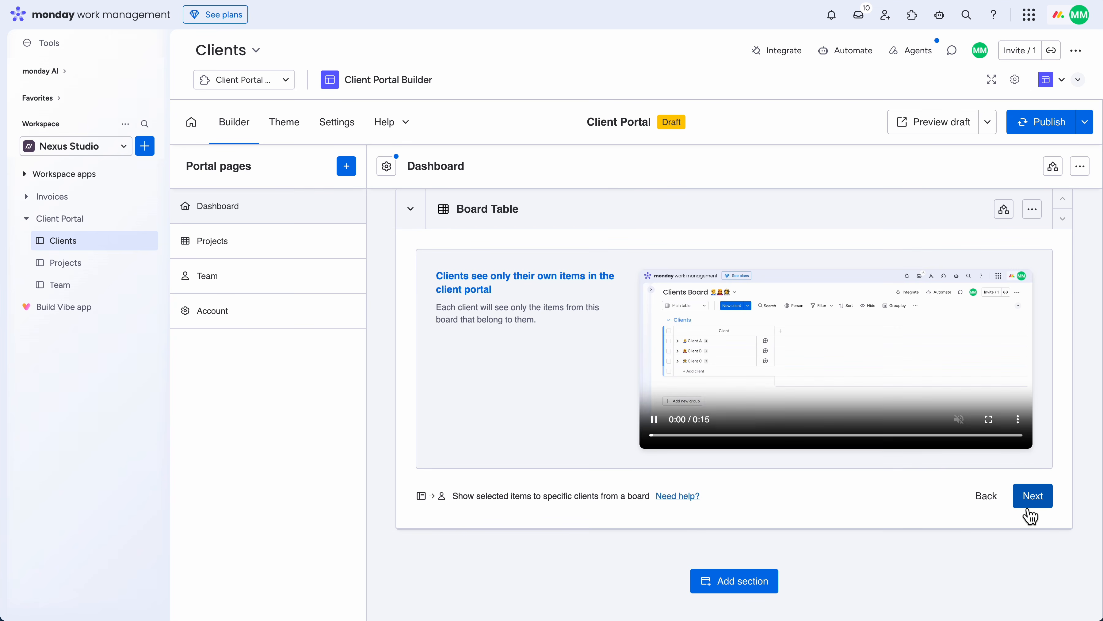
left_click(1030, 505)
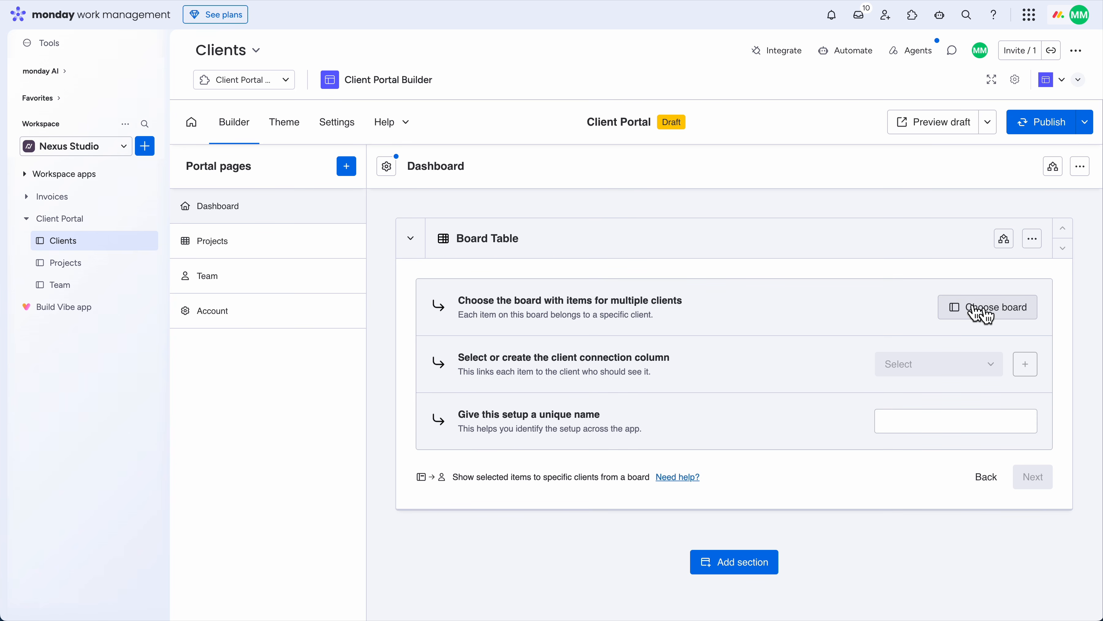
Source the section from the Projects board via a new Clients column, naming the setup Projects
left_click(978, 310)
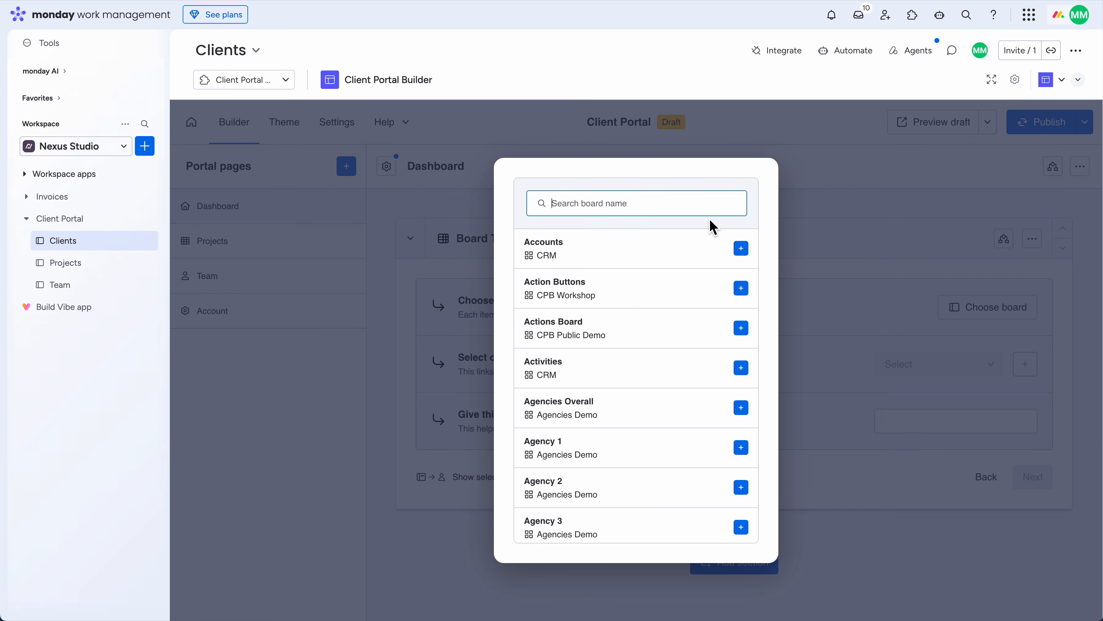
type("project")
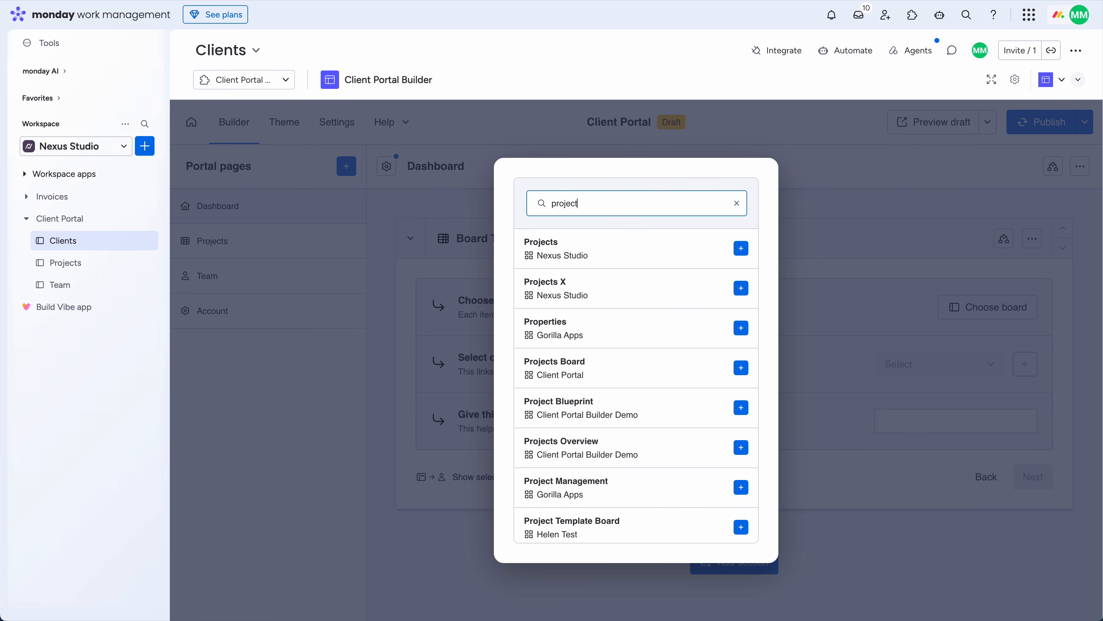
type("s")
left_click(741, 248)
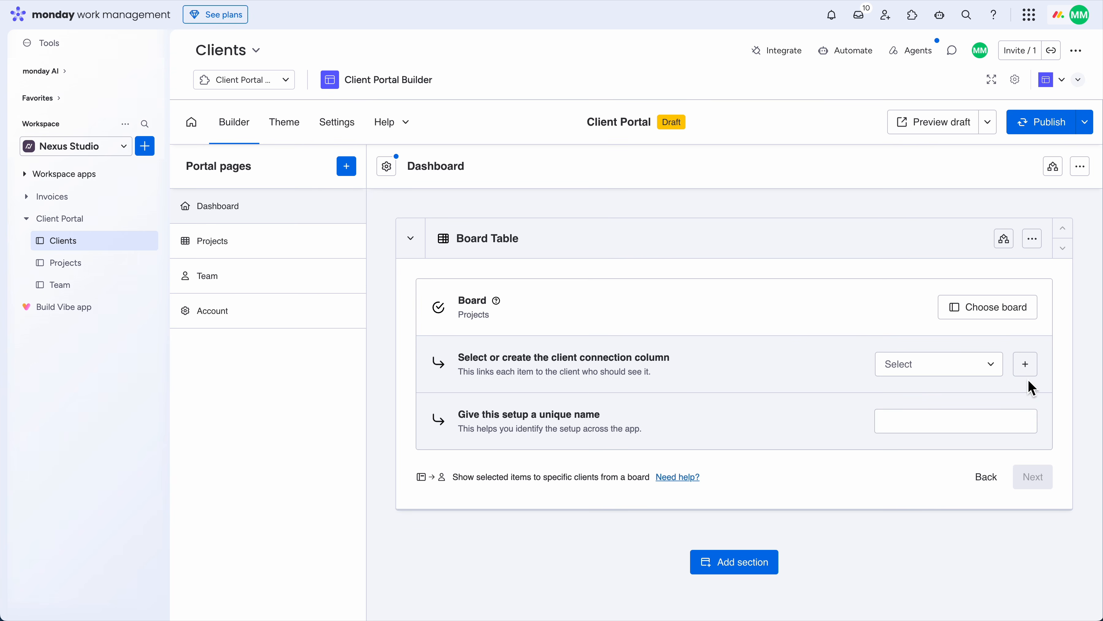
left_click(1026, 367)
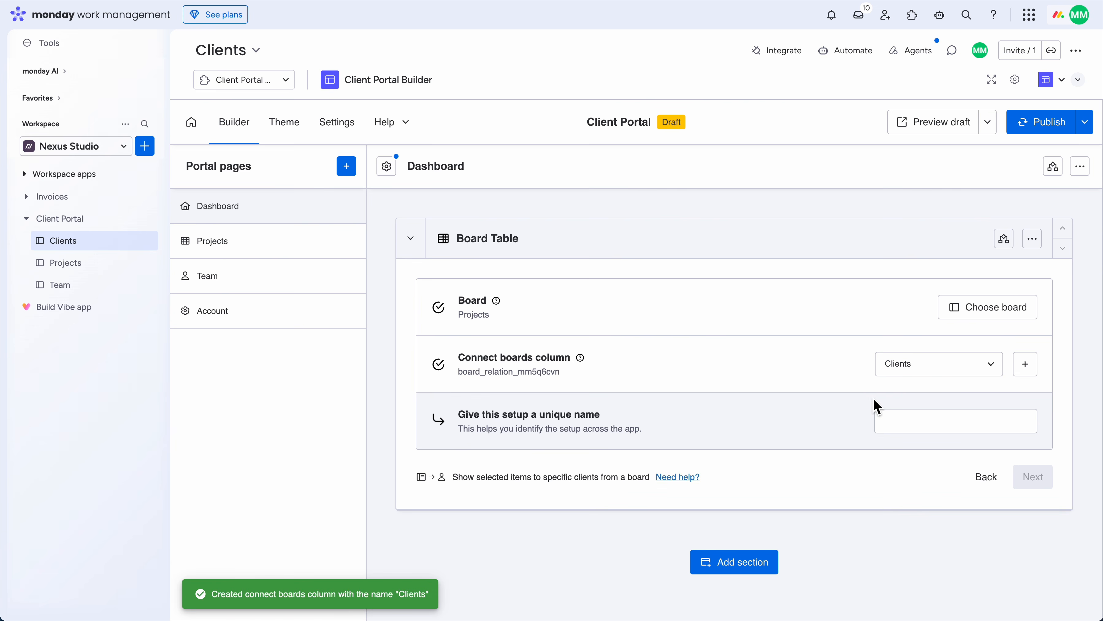
left_click(919, 422)
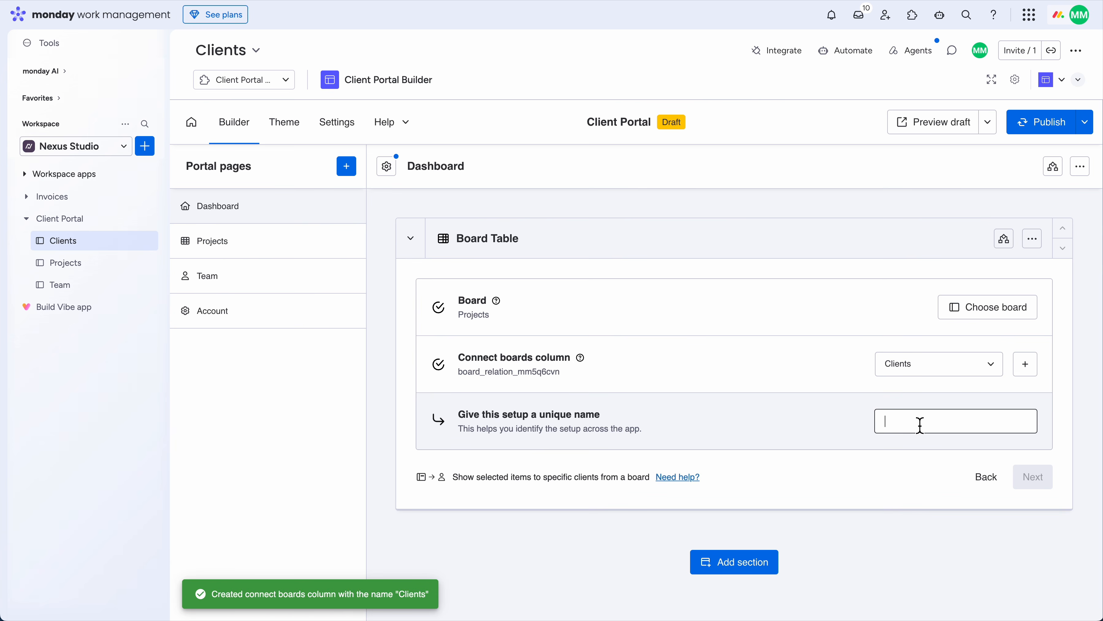
type("Pr")
type("oje")
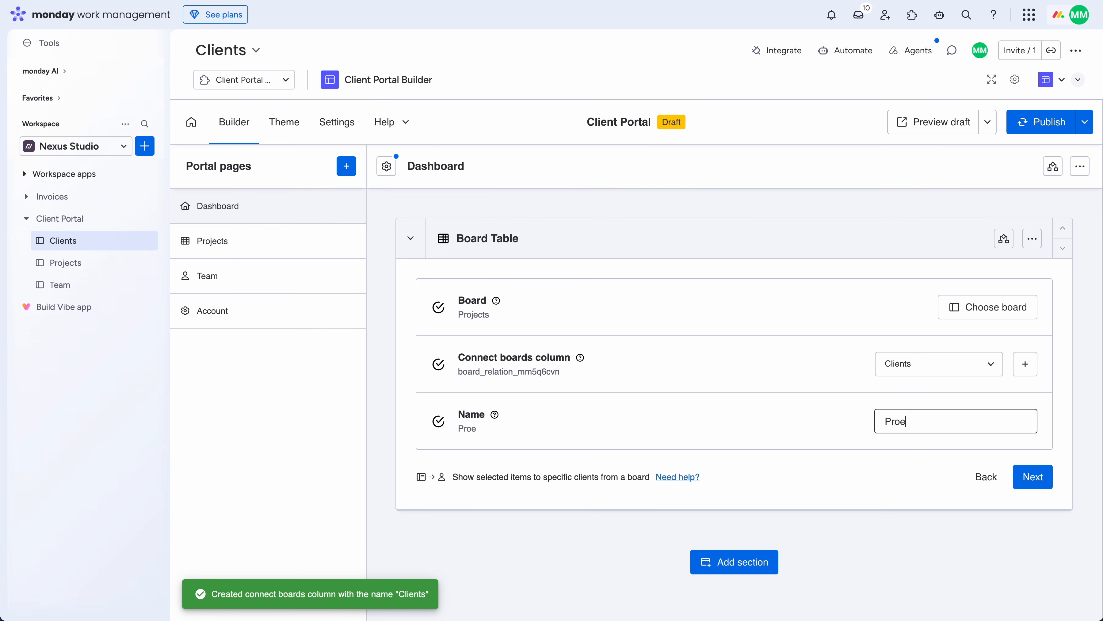
key("BackSpace")
type("jects")
left_click(1052, 477)
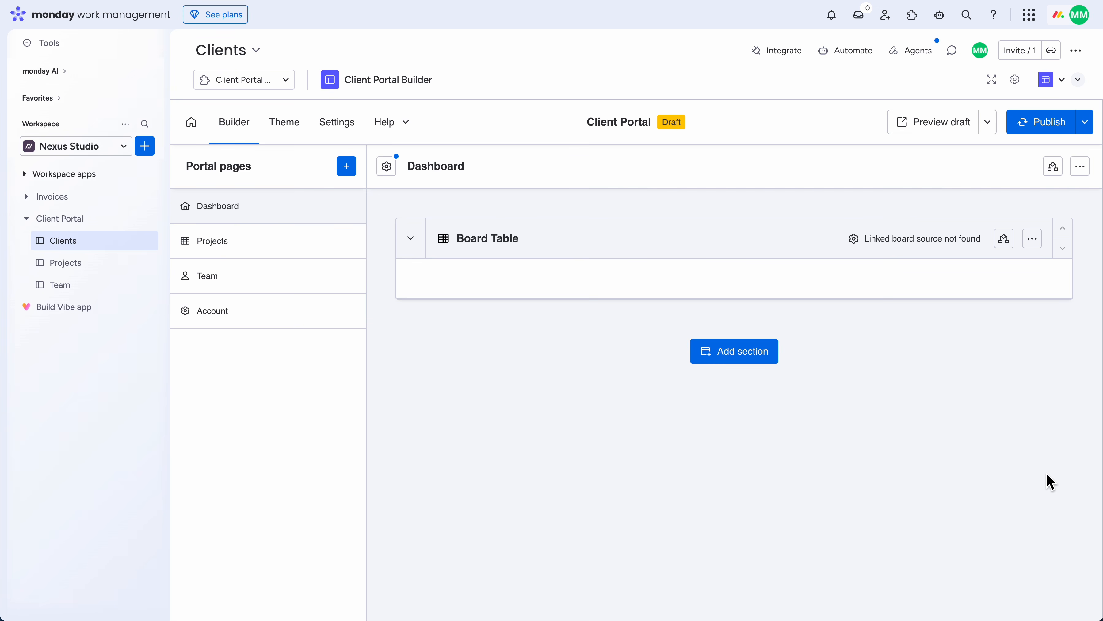
Headline the section 'Waiting for your approval' and filter its items by the Group column
left_click(705, 367)
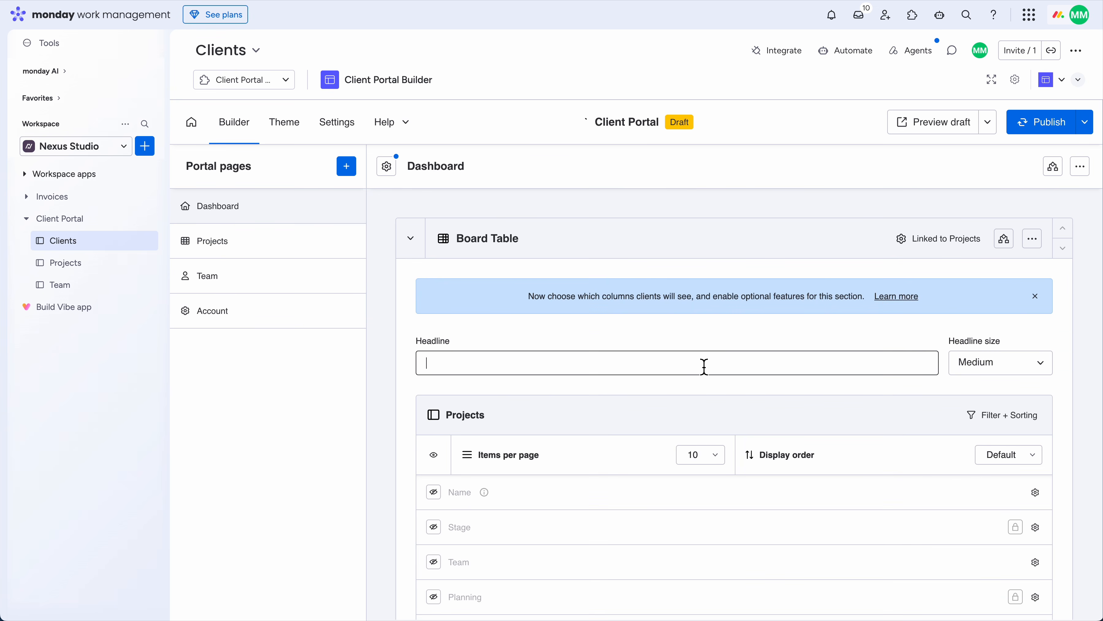
type("Waiting for your approval")
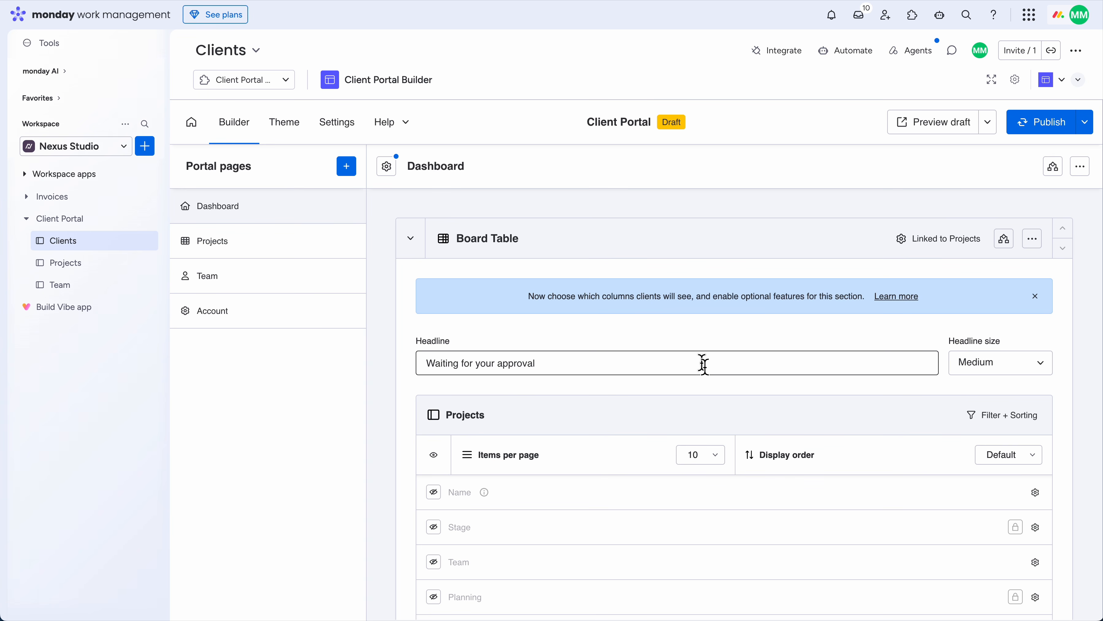
left_click(1001, 419)
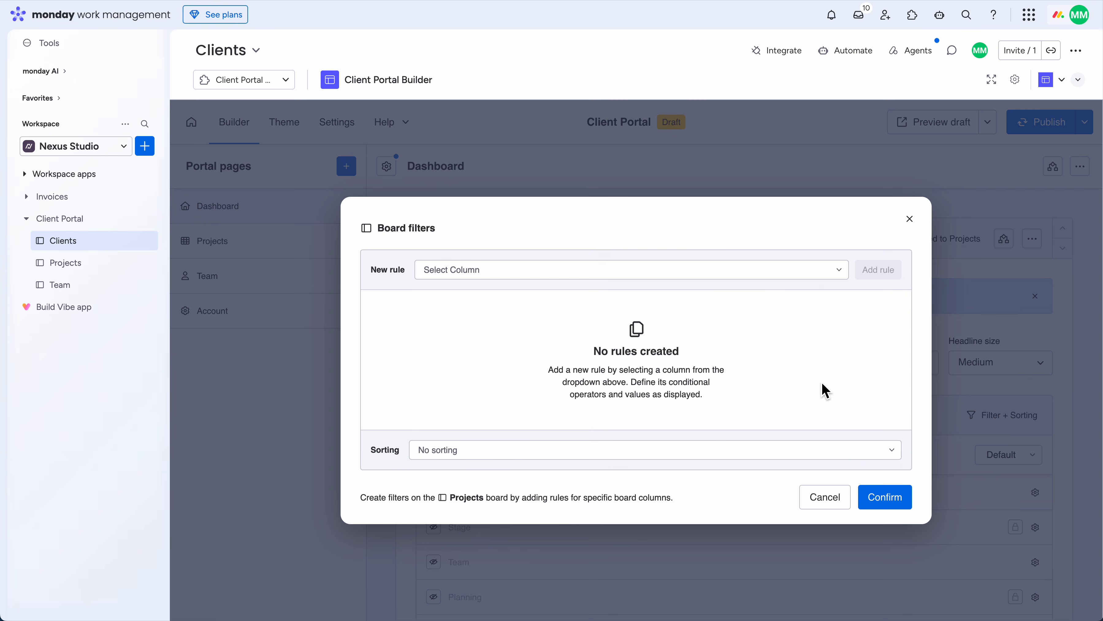
left_click(748, 270)
left_click(609, 329)
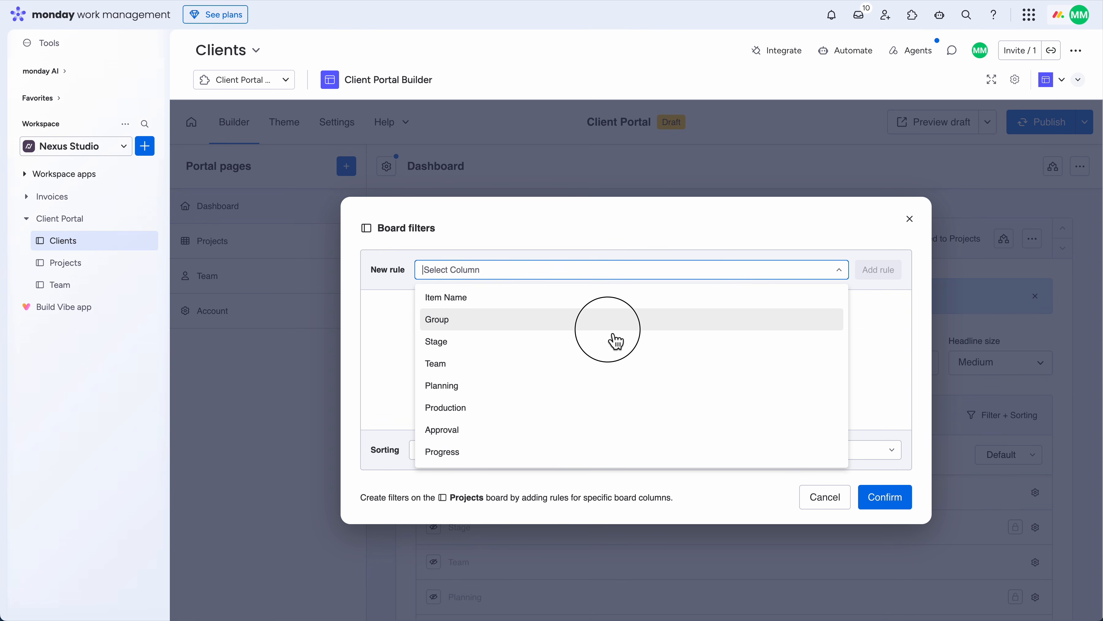
Limit the Group filter to 'any of' Client review and confirm it
left_click(732, 275)
left_click(716, 296)
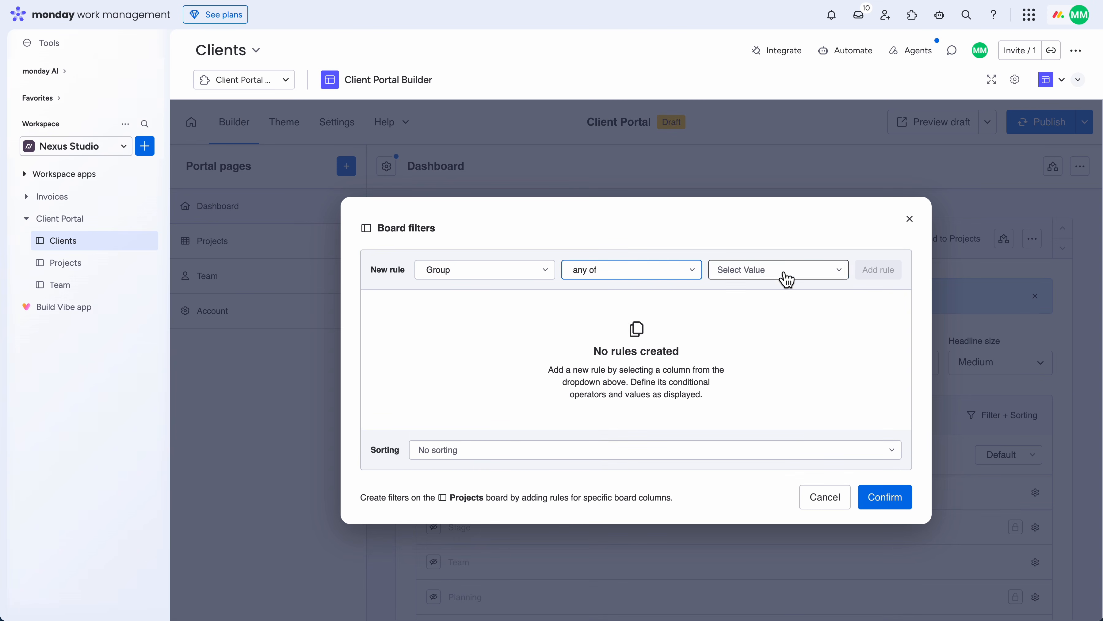
left_click(787, 280)
left_click(771, 301)
left_click(769, 265)
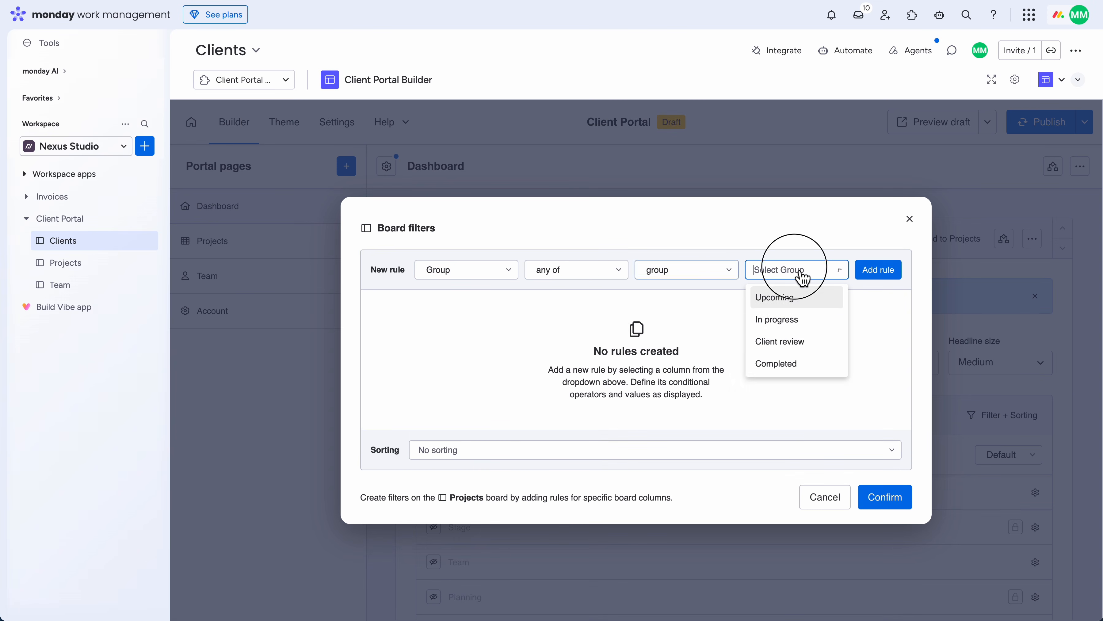
left_click(789, 344)
left_click(881, 272)
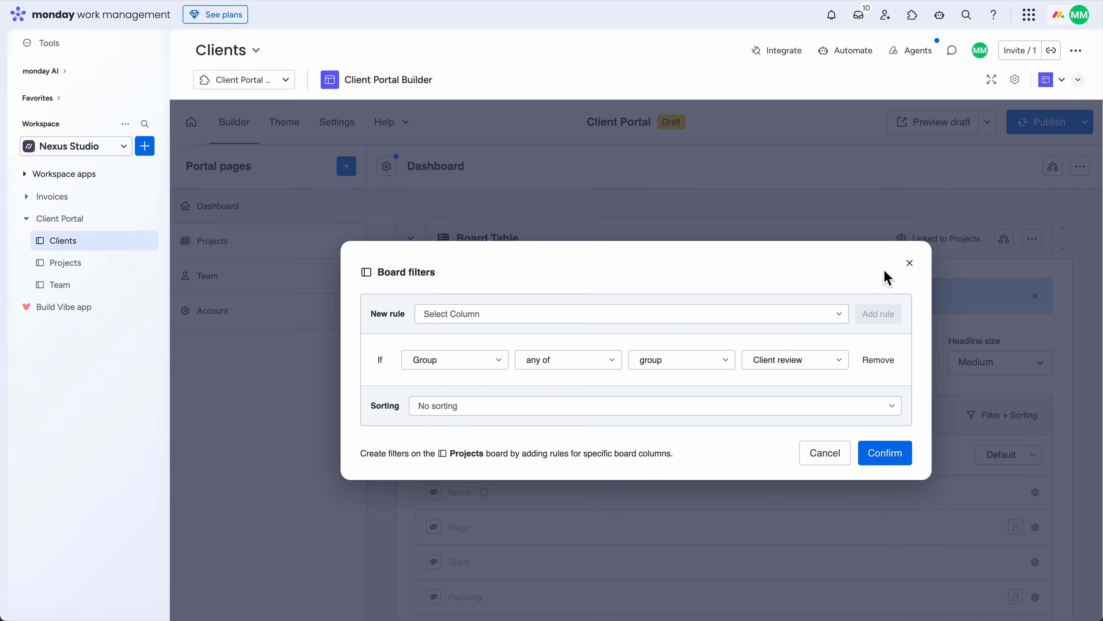
left_click(887, 452)
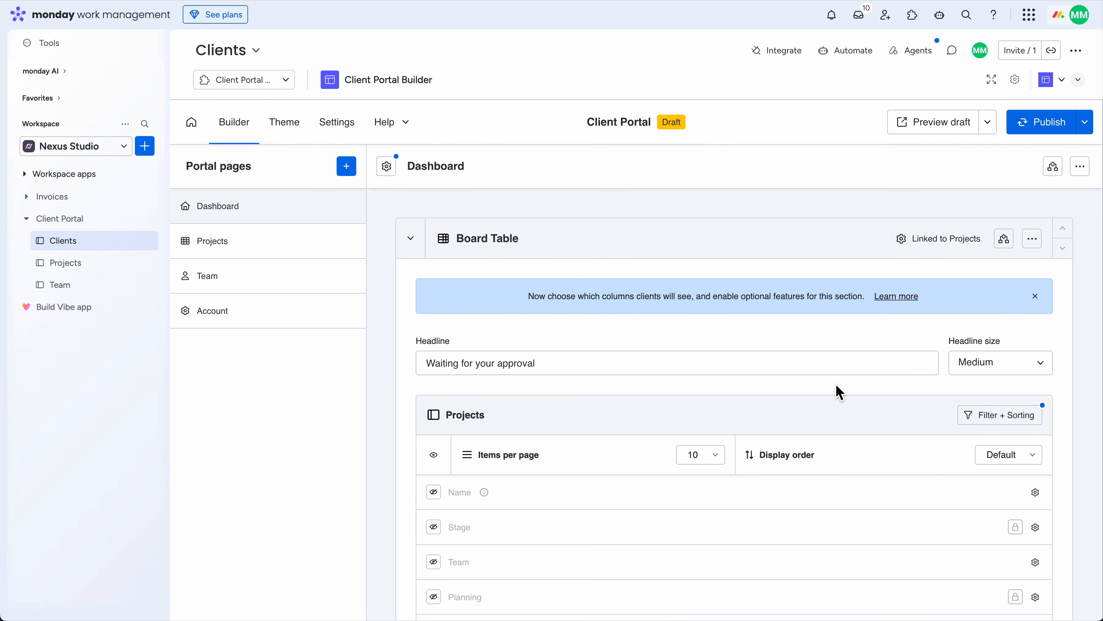
Unhide the Name, Progress, Deliverables, Status and Due date columns for clients
scroll(402, 375, "down", 4)
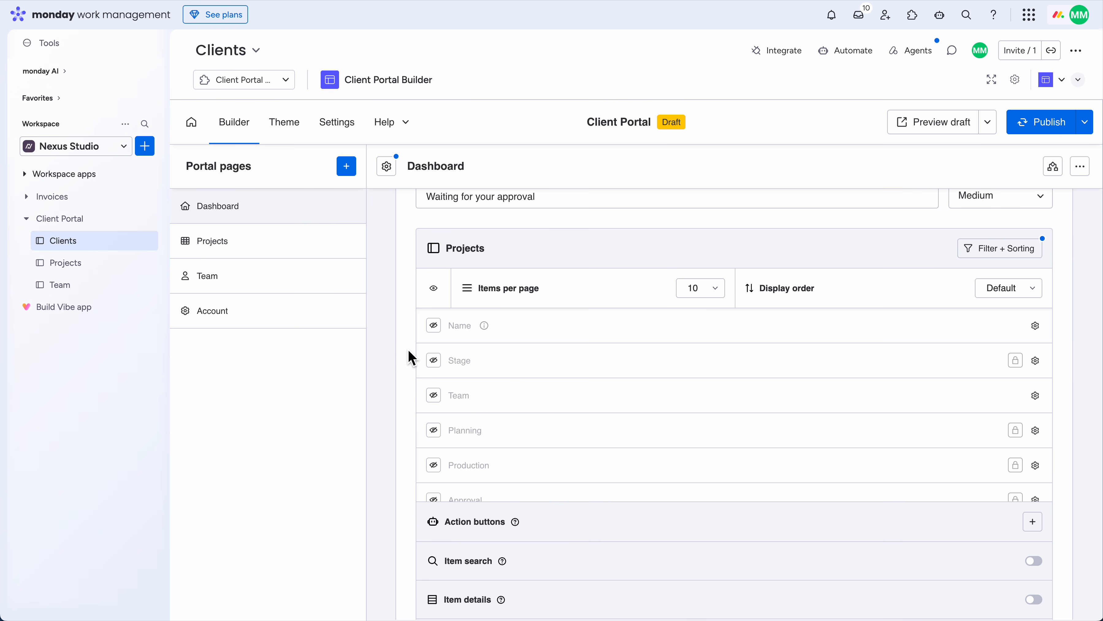
left_click(434, 327)
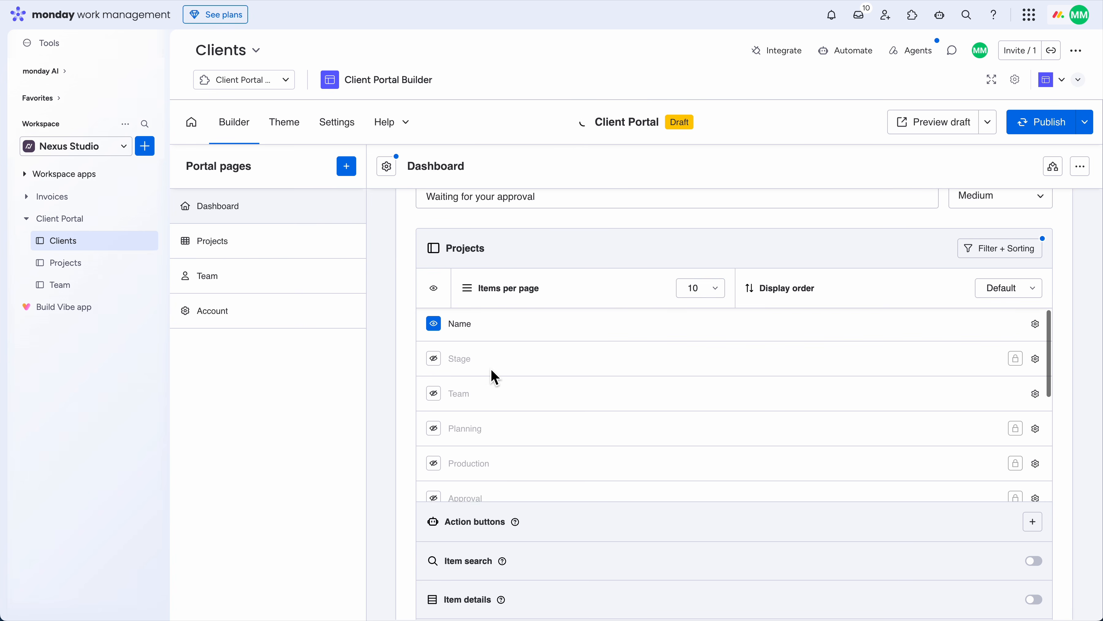
scroll(494, 376, "down", 3)
left_click(433, 397)
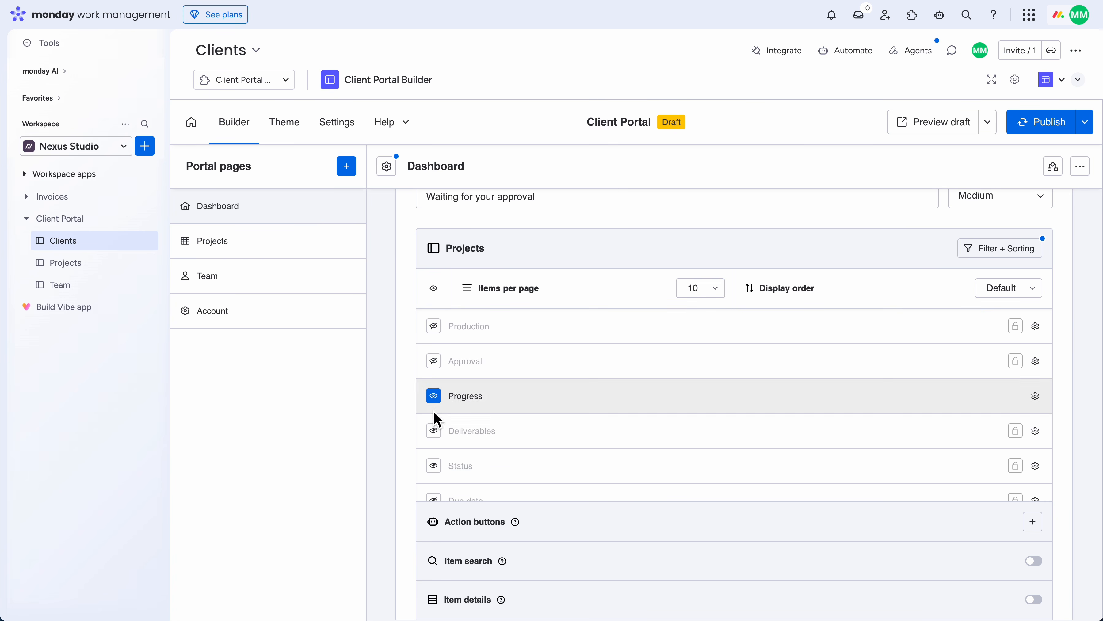
left_click(434, 432)
scroll(457, 409, "down", 2)
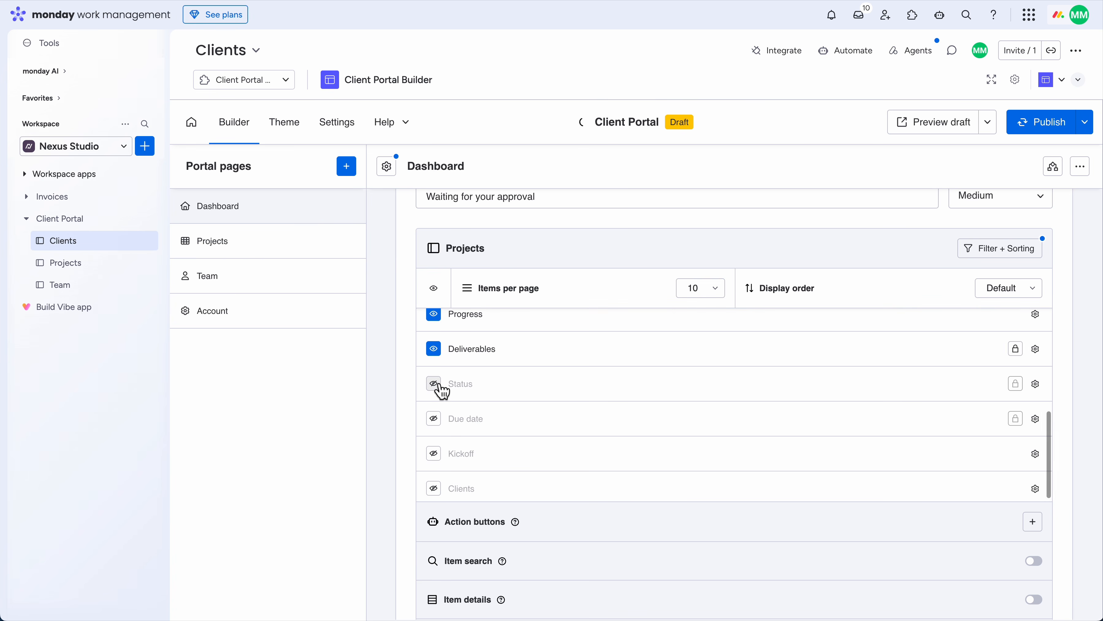
left_click(434, 384)
left_click(434, 419)
scroll(411, 409, "down", 2)
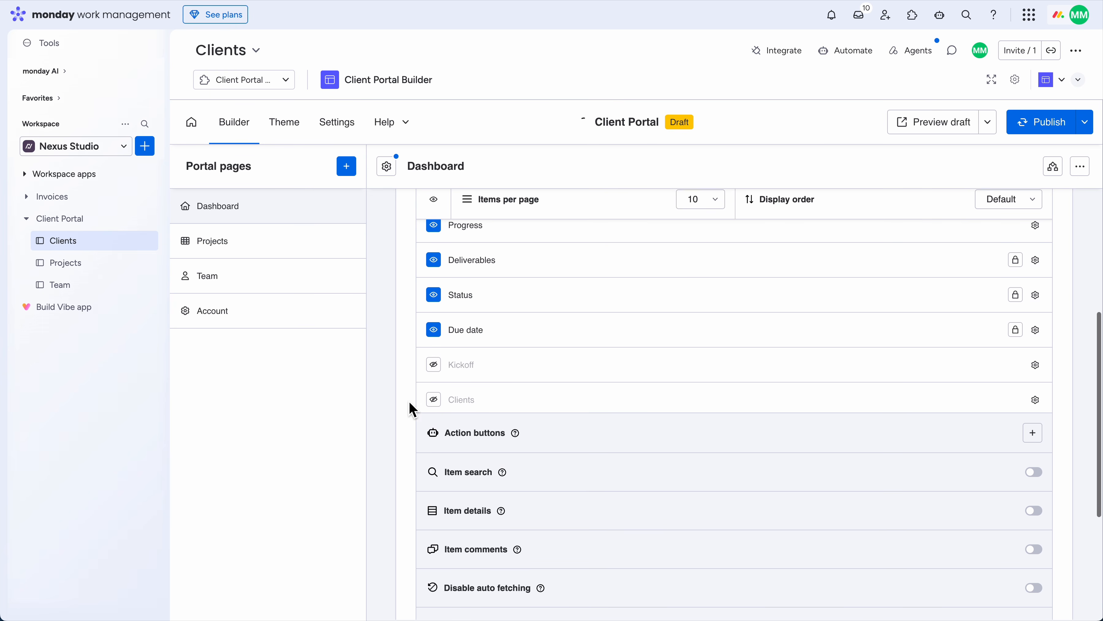
scroll(435, 395, "down", 2)
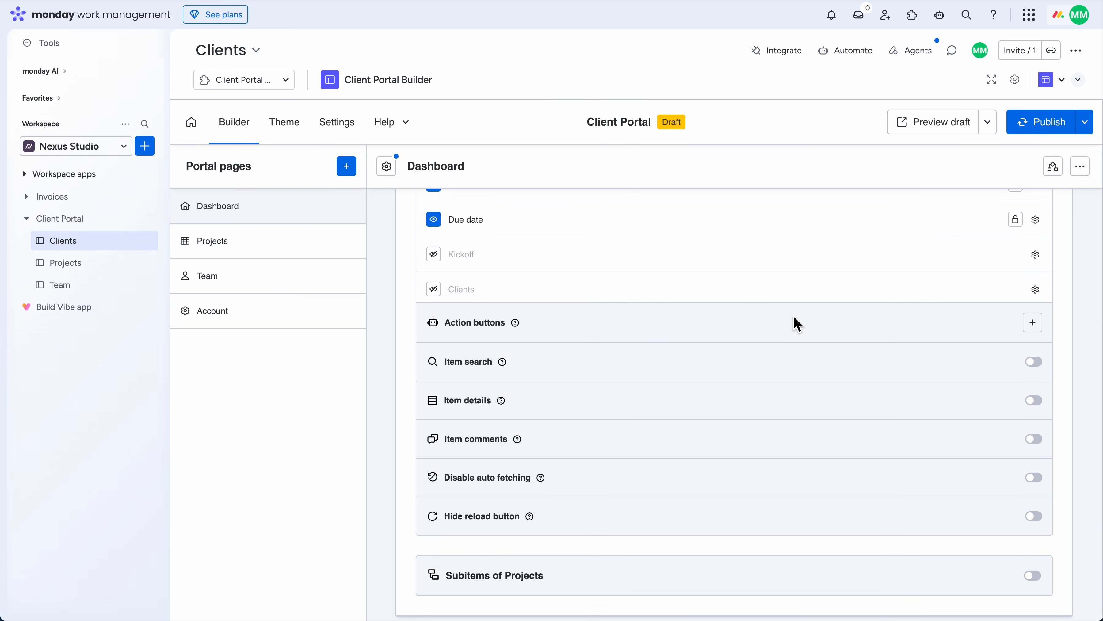
Add an action button labelled Approve with the ID approve
left_click(1035, 327)
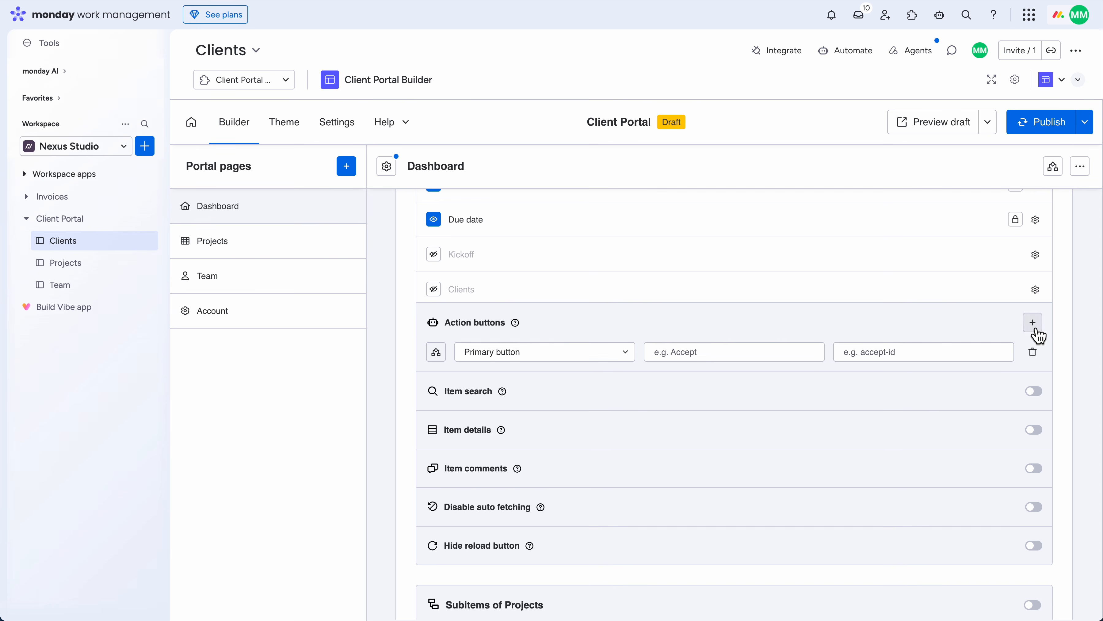
left_click(729, 351)
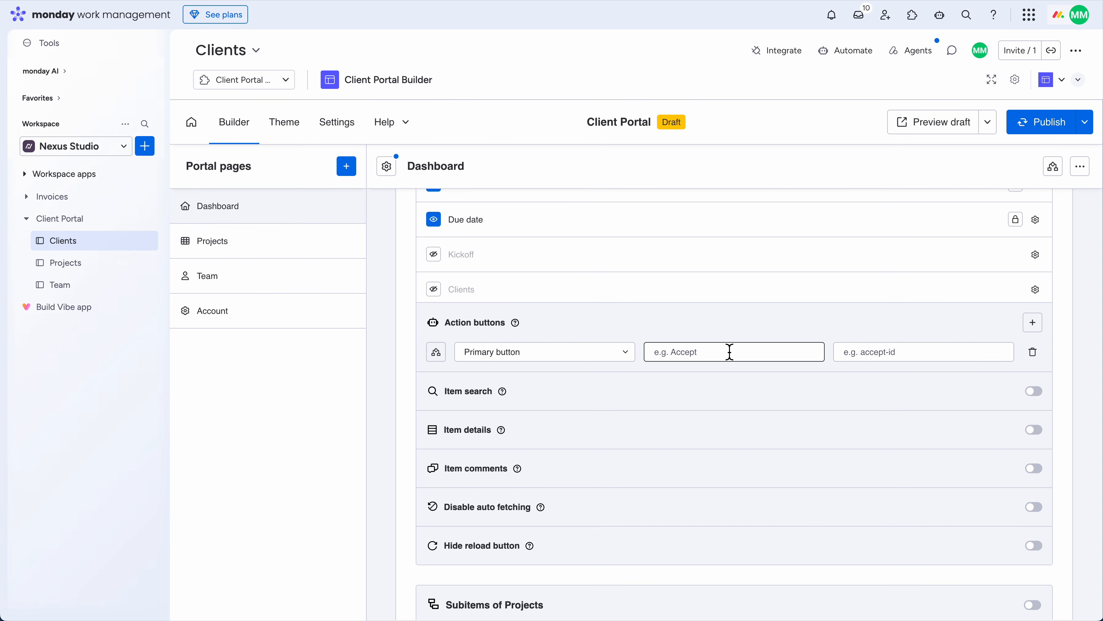
type("Approve")
key("Tab")
type("a")
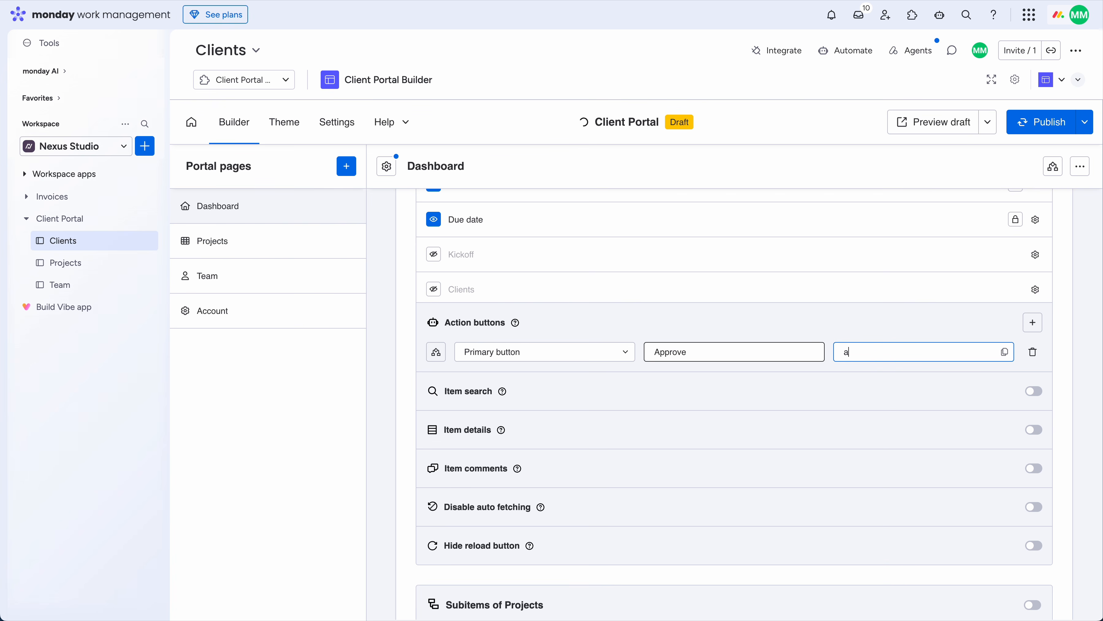
type("pprove")
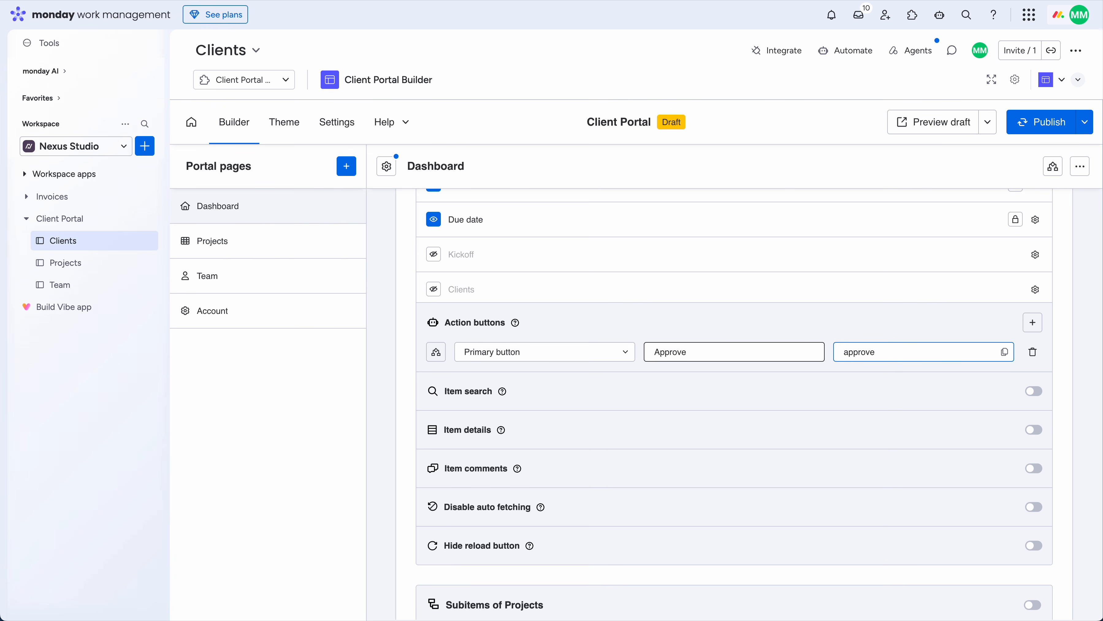
Turn on Item comments and Hide reload button, then preview the draft portal
left_click(1034, 468)
scroll(685, 472, "down", 1)
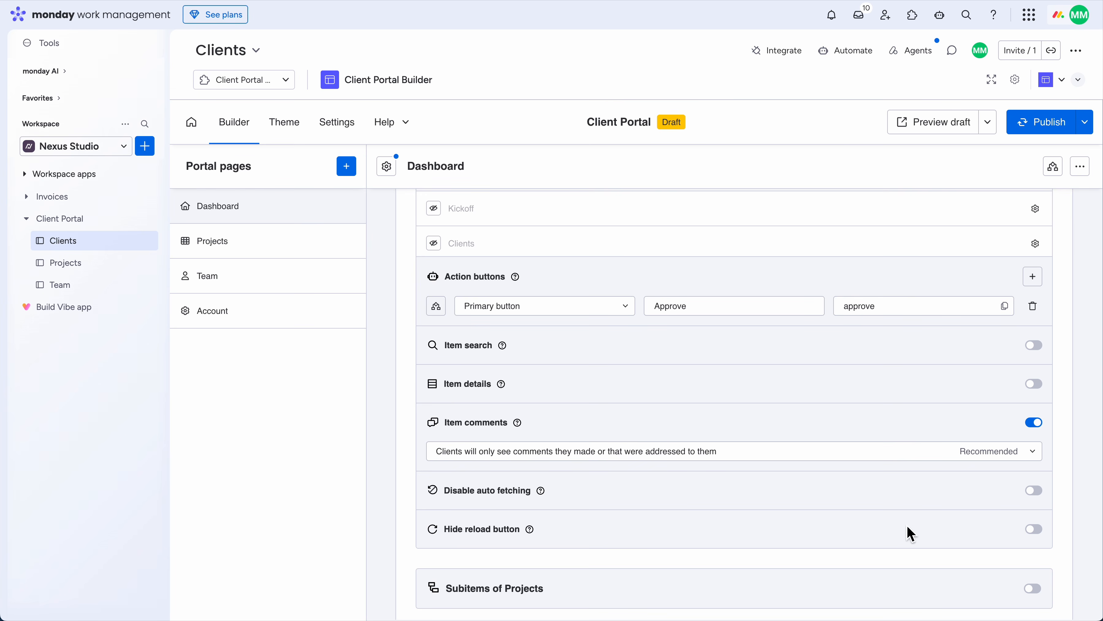
left_click(1035, 530)
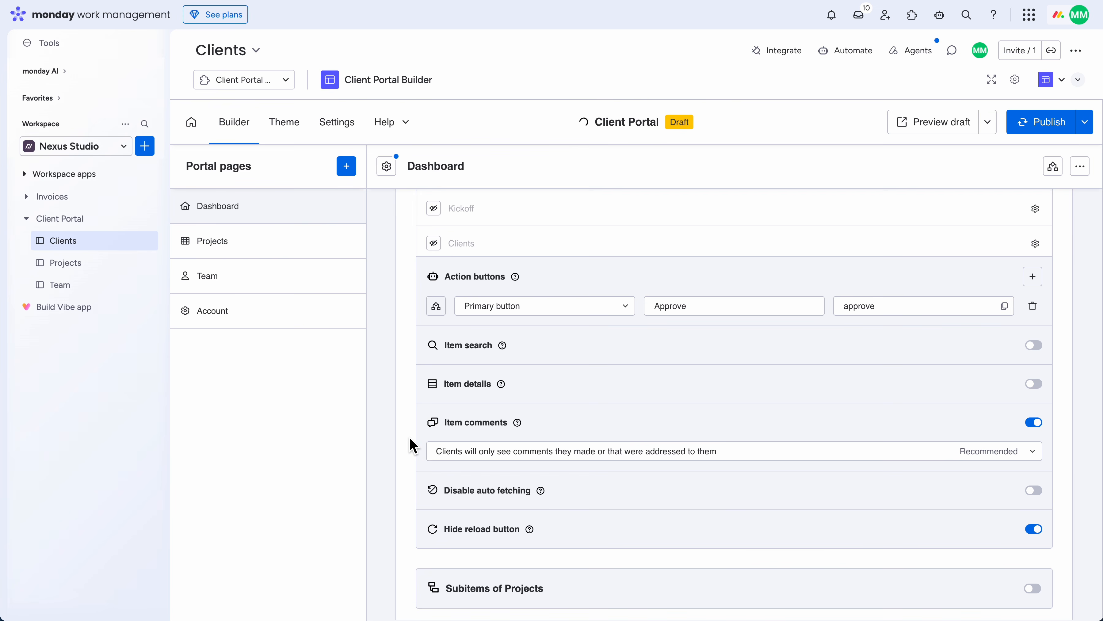
scroll(411, 446, "up", 2)
left_click(937, 131)
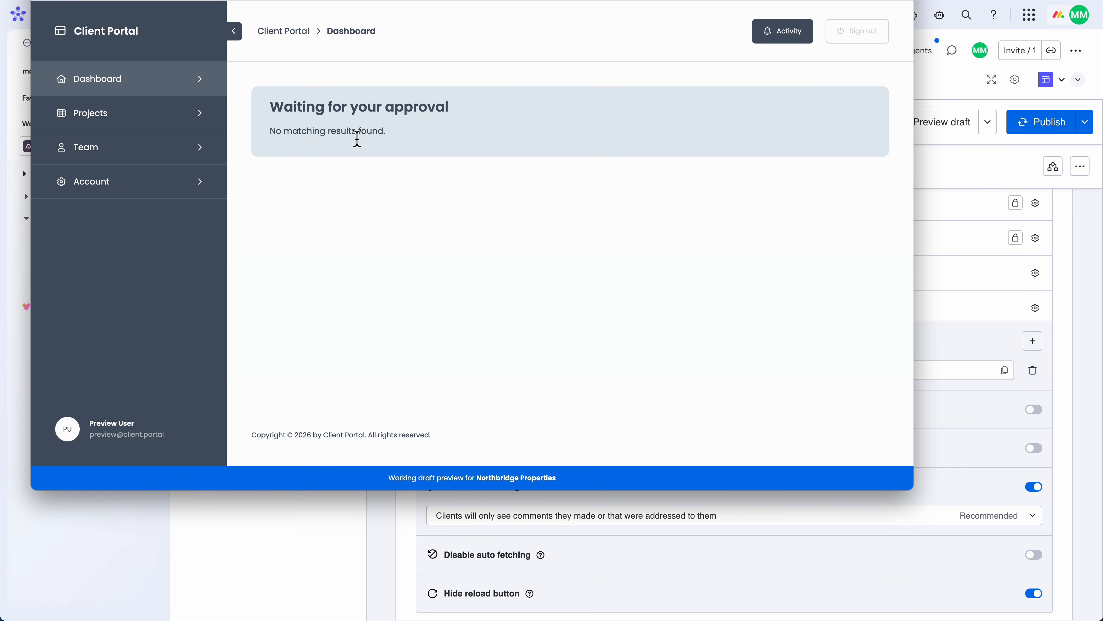
Close the preview and go to the Projects board's Clients column
key("Escape")
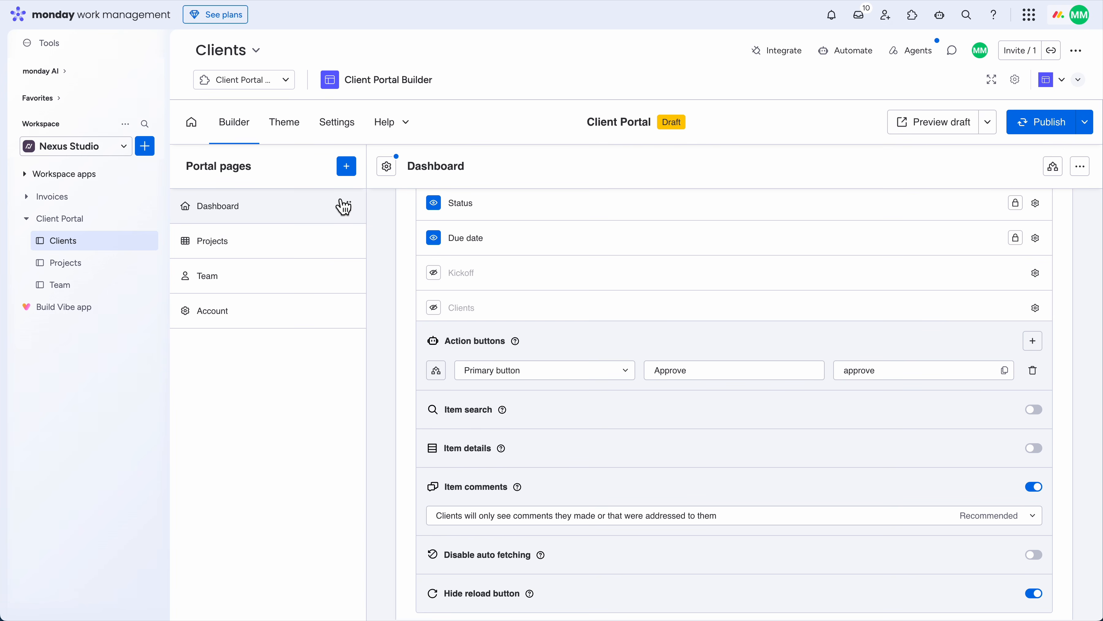
left_click(104, 269)
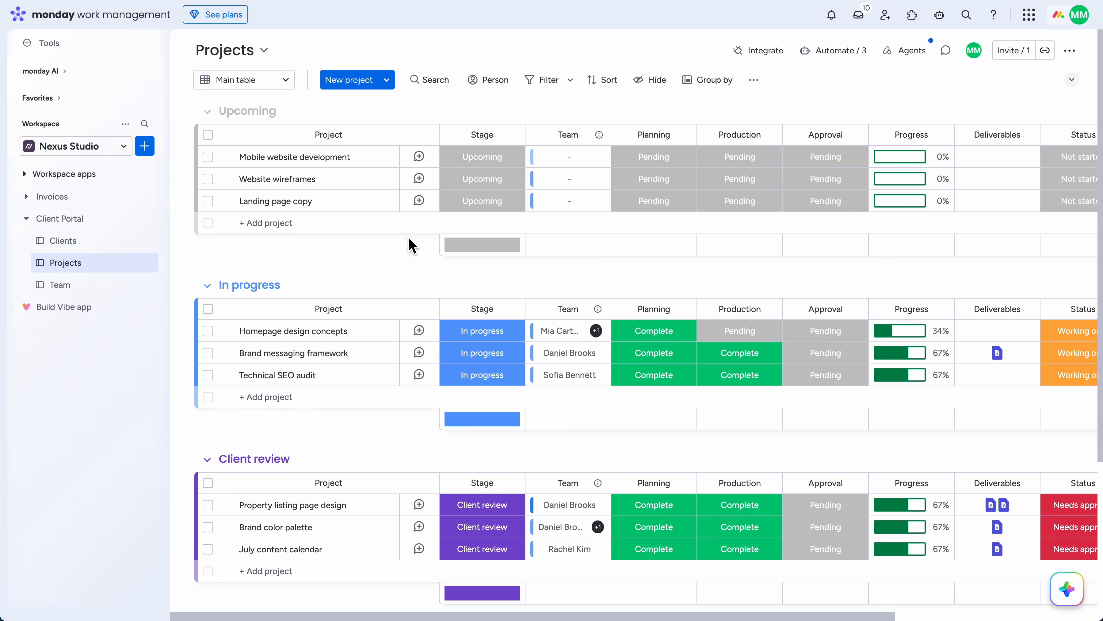
scroll(554, 222, "right", 8)
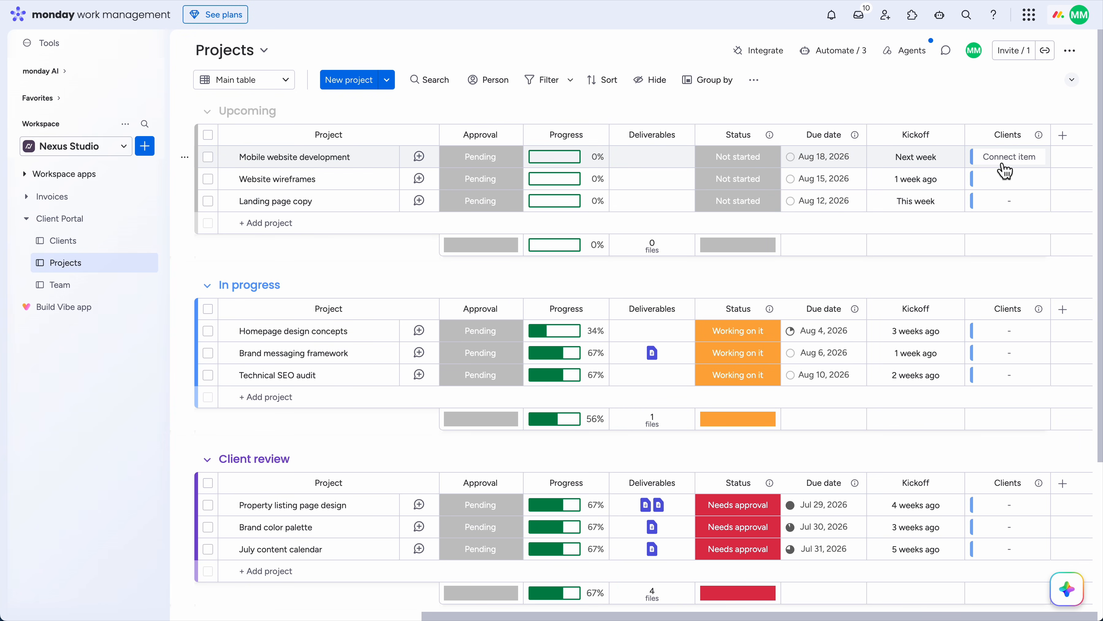
Select seven projects, from Mobile website development through Competitor research report
left_click(208, 157)
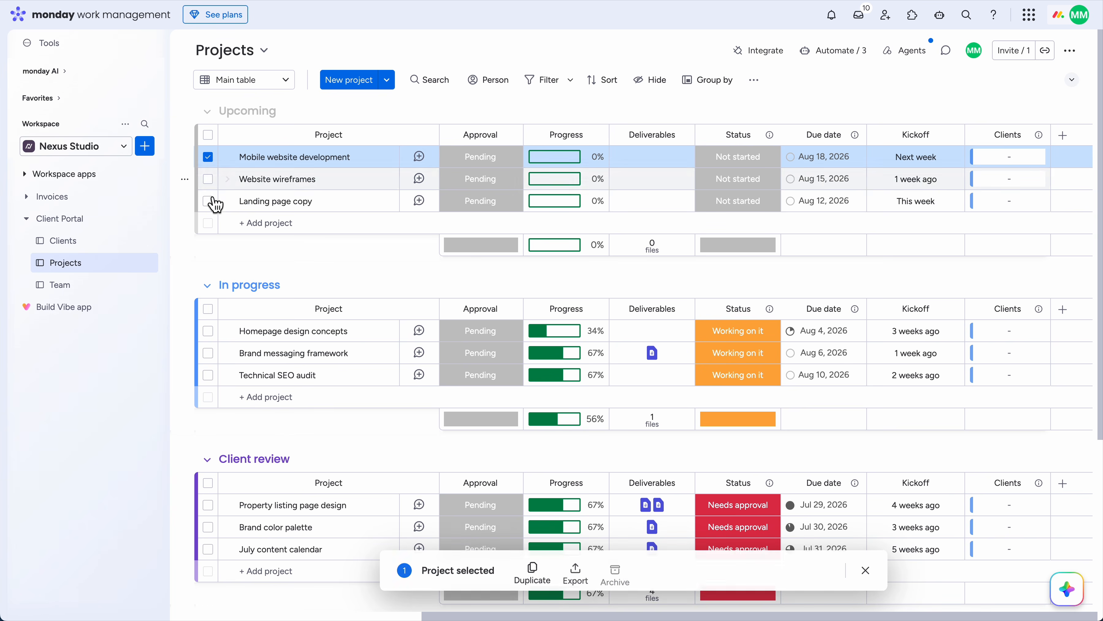
left_click(208, 201)
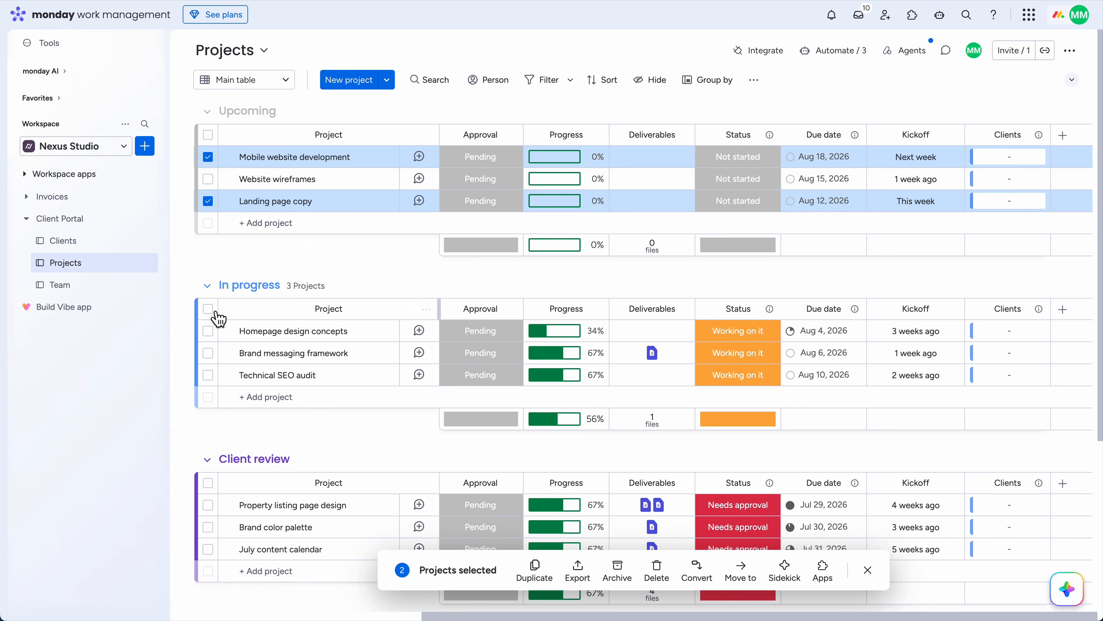
left_click(208, 331)
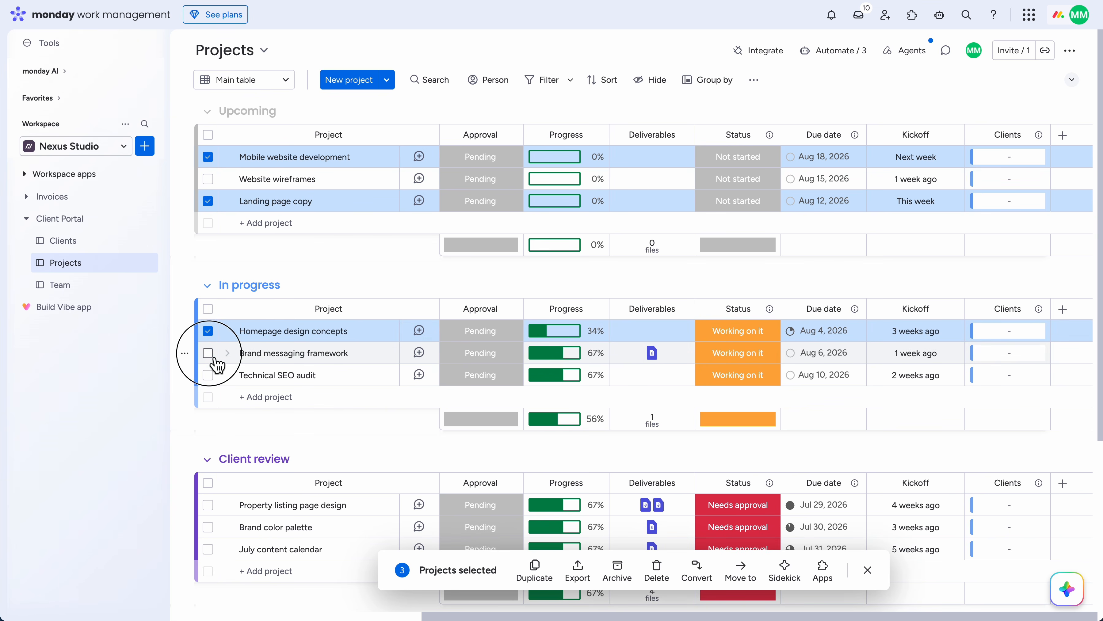
left_click(208, 352)
scroll(213, 361, "down", 3)
left_click(207, 361)
left_click(208, 405)
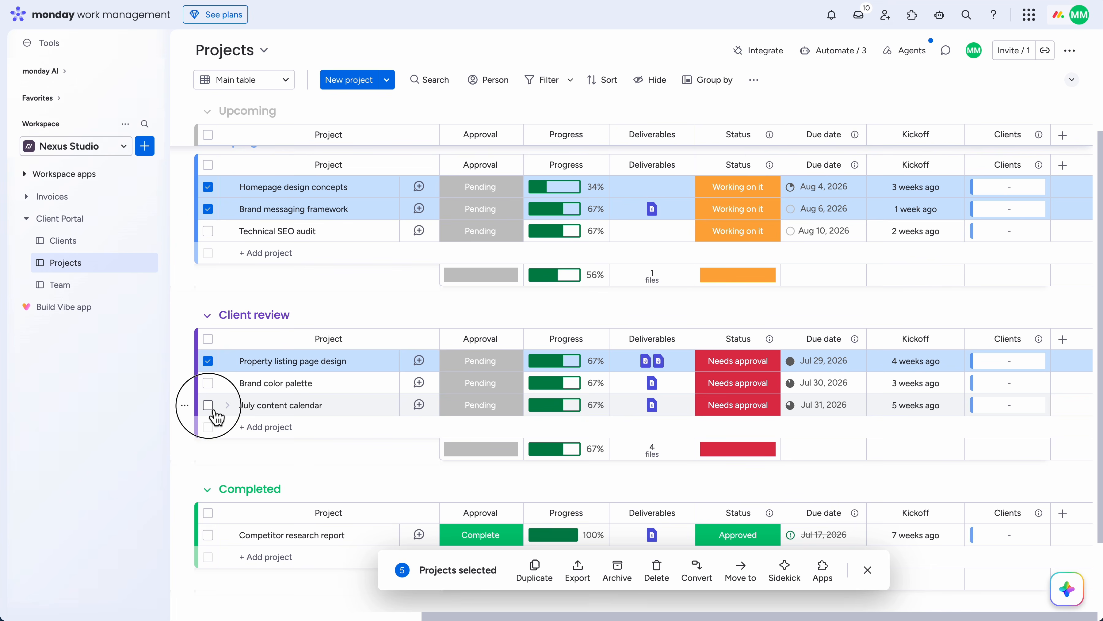
left_click(208, 535)
scroll(650, 360, "up", 3)
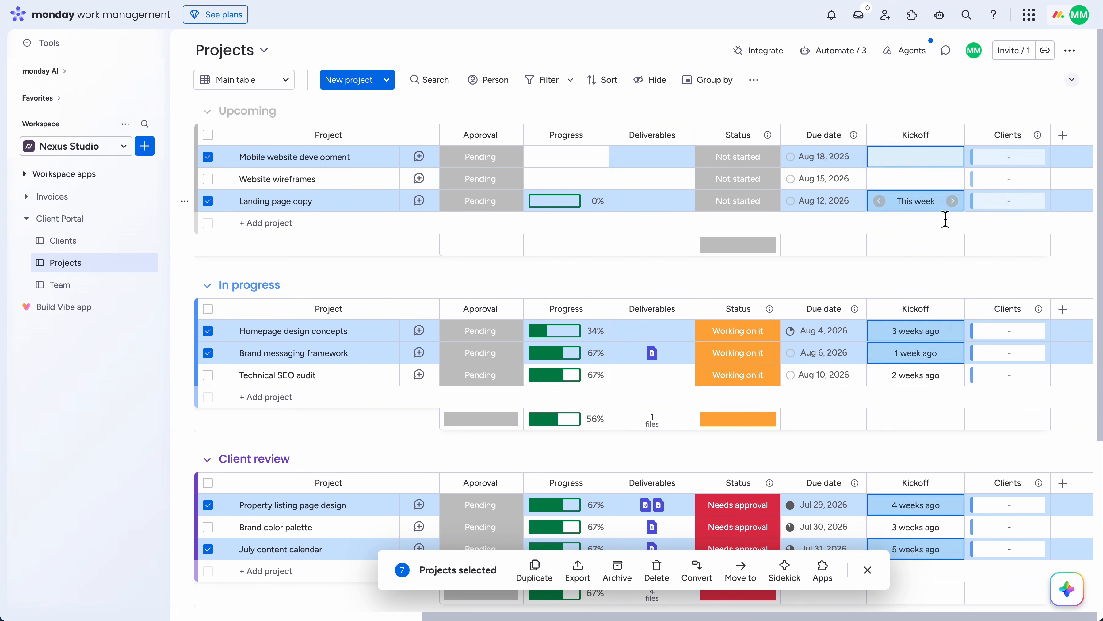
Assign Northbridge Properties in the Clients column to all seven selected projects
left_click(1010, 157)
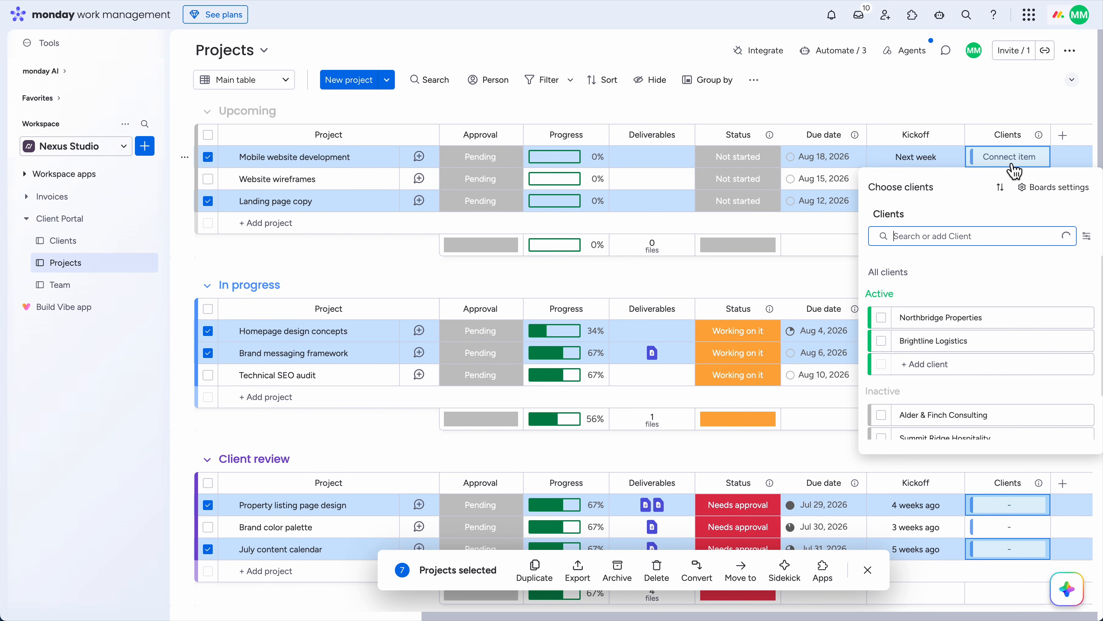
left_click(889, 321)
left_click(802, 278)
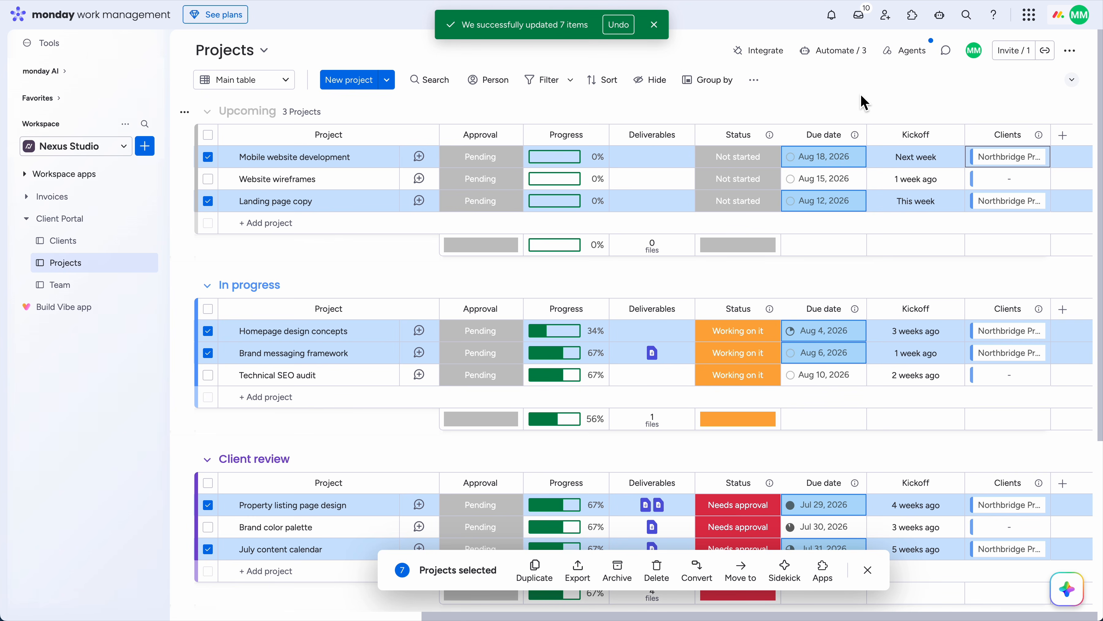
Start a new board automation triggered when the portal action button with the Action ID is clicked
left_click(846, 50)
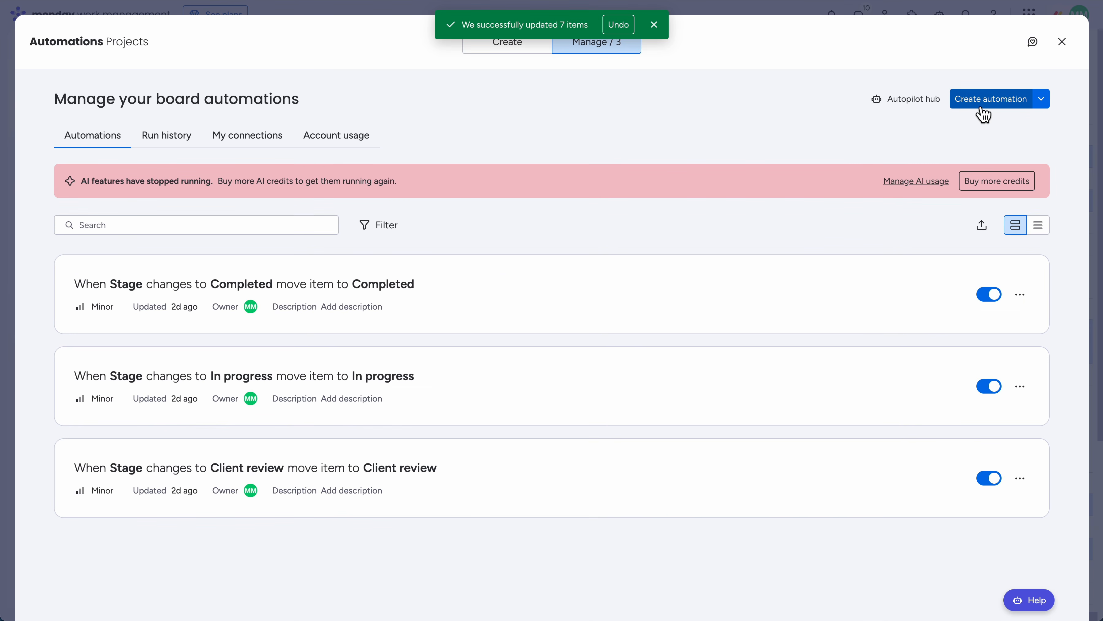
left_click(983, 109)
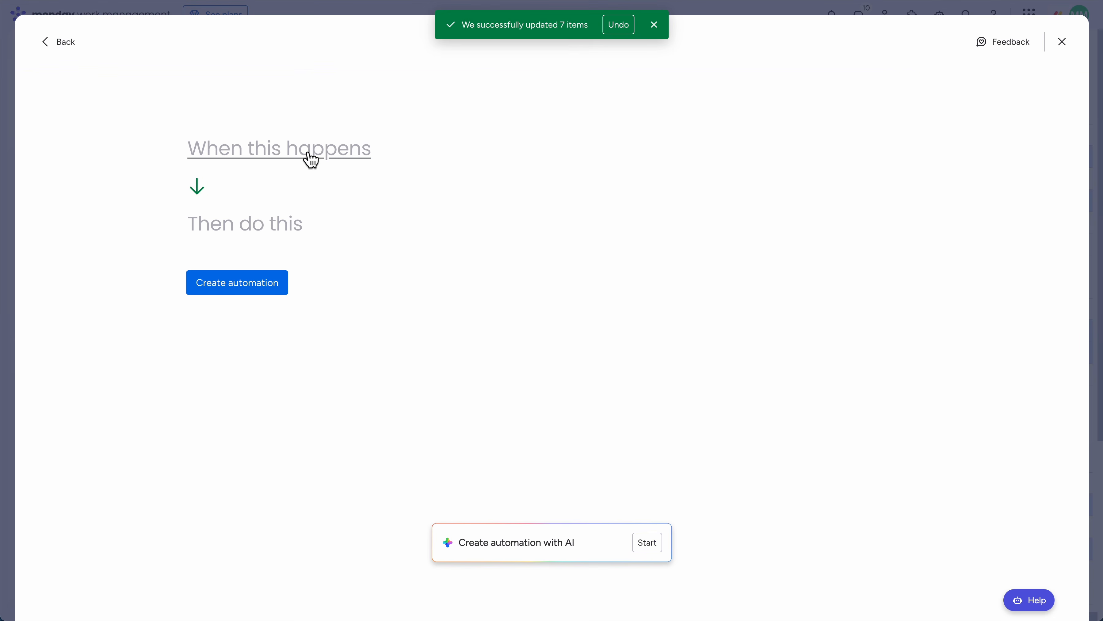
left_click(312, 160)
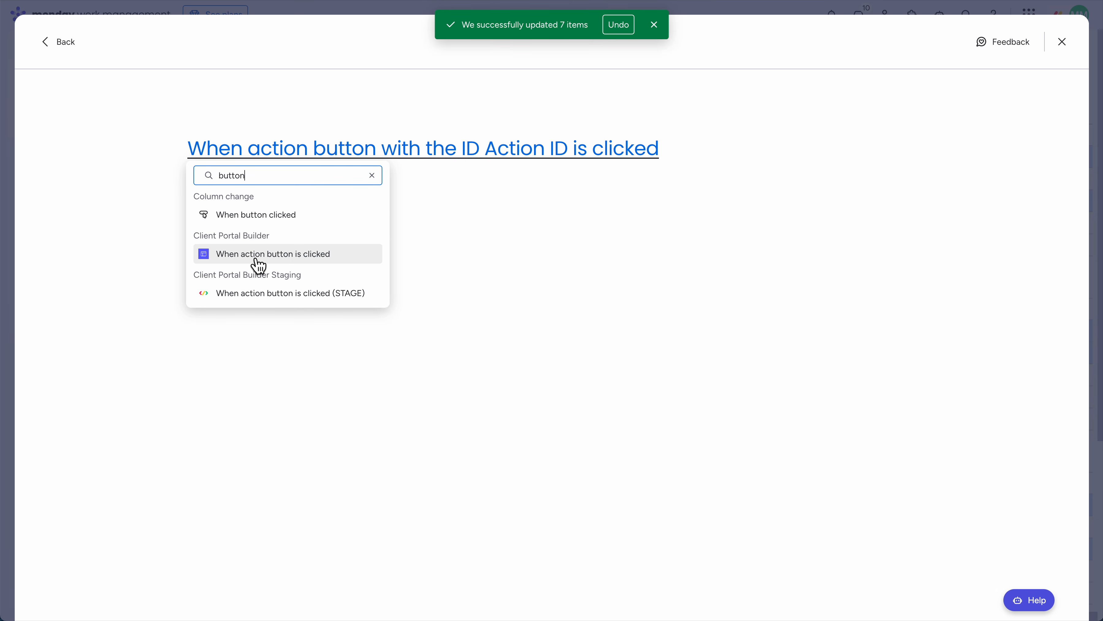
left_click(319, 257)
left_click(524, 150)
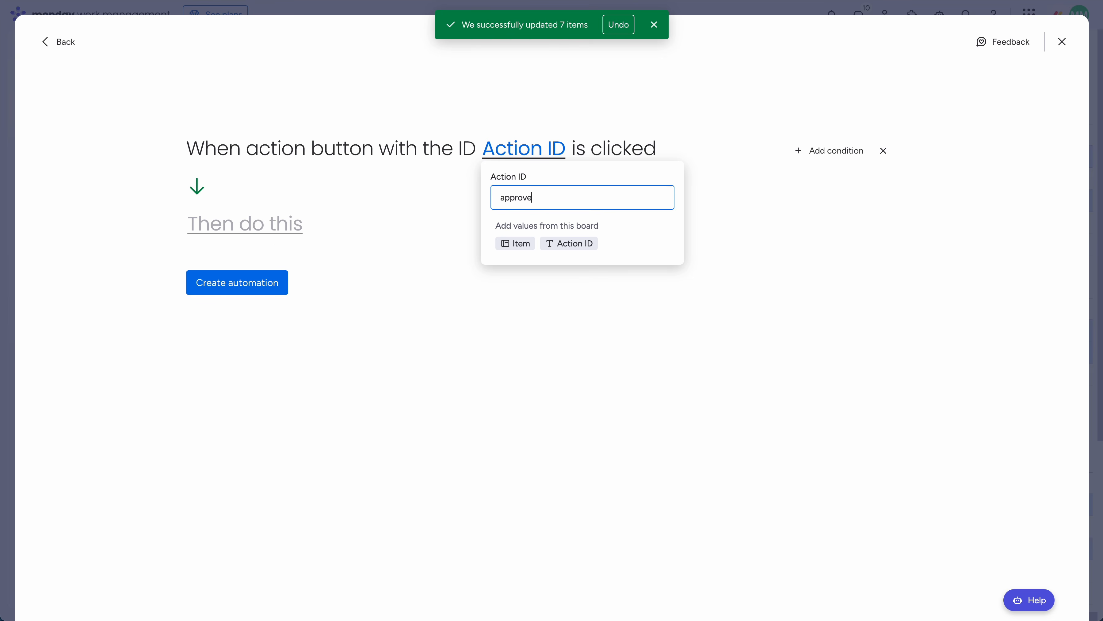
Make the automation set the Status column to Approved, and create it
left_click(301, 237)
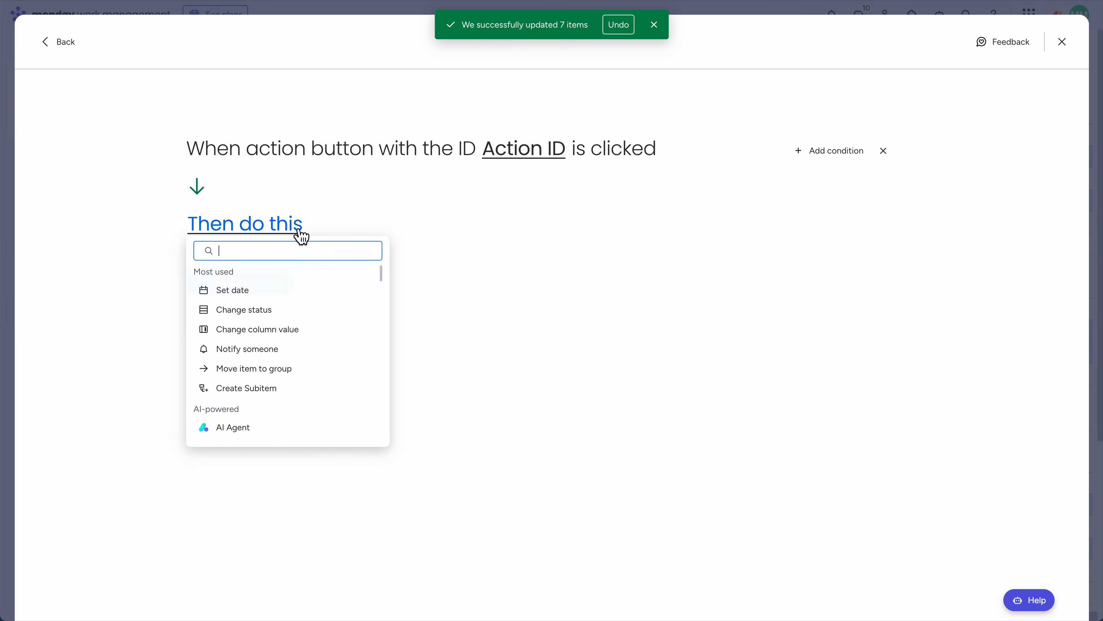
left_click(299, 314)
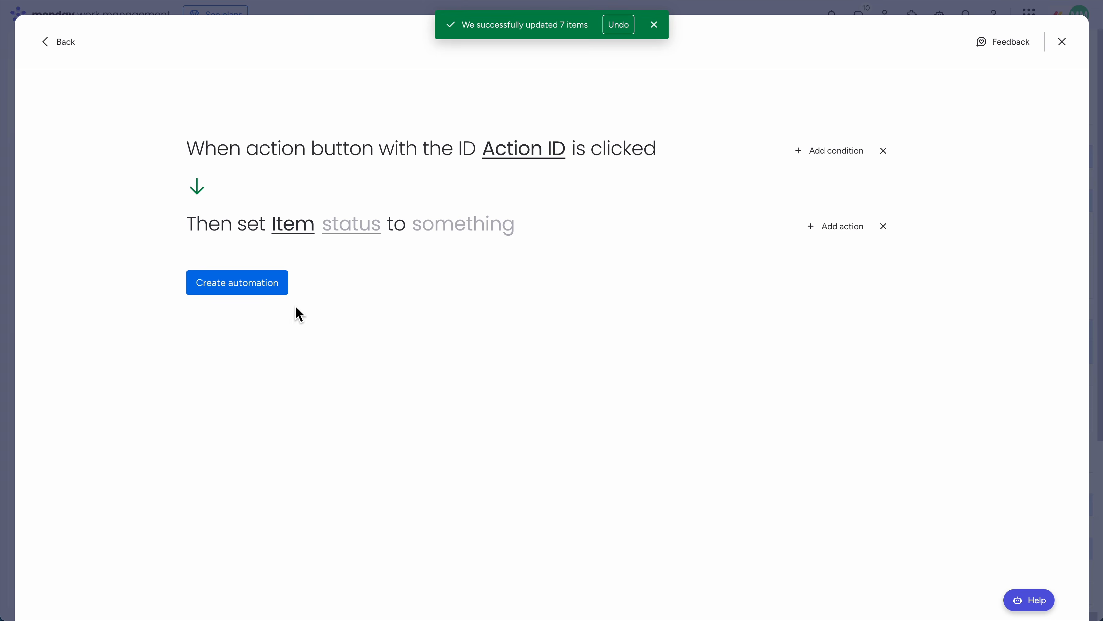
left_click(355, 233)
scroll(399, 294, "down", 2)
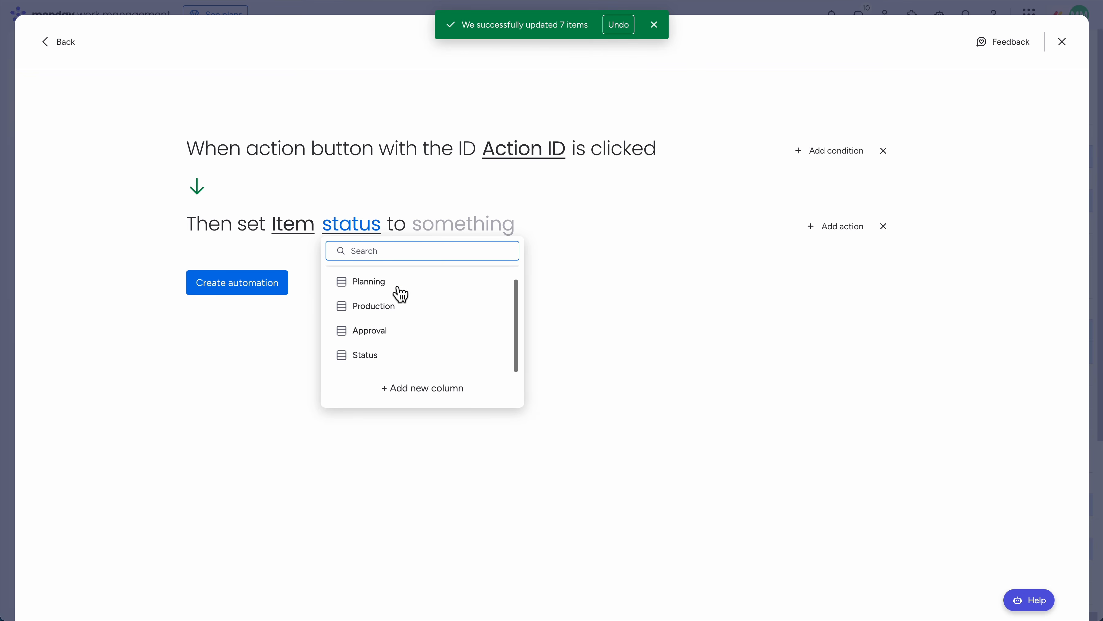
left_click(367, 354)
left_click(464, 223)
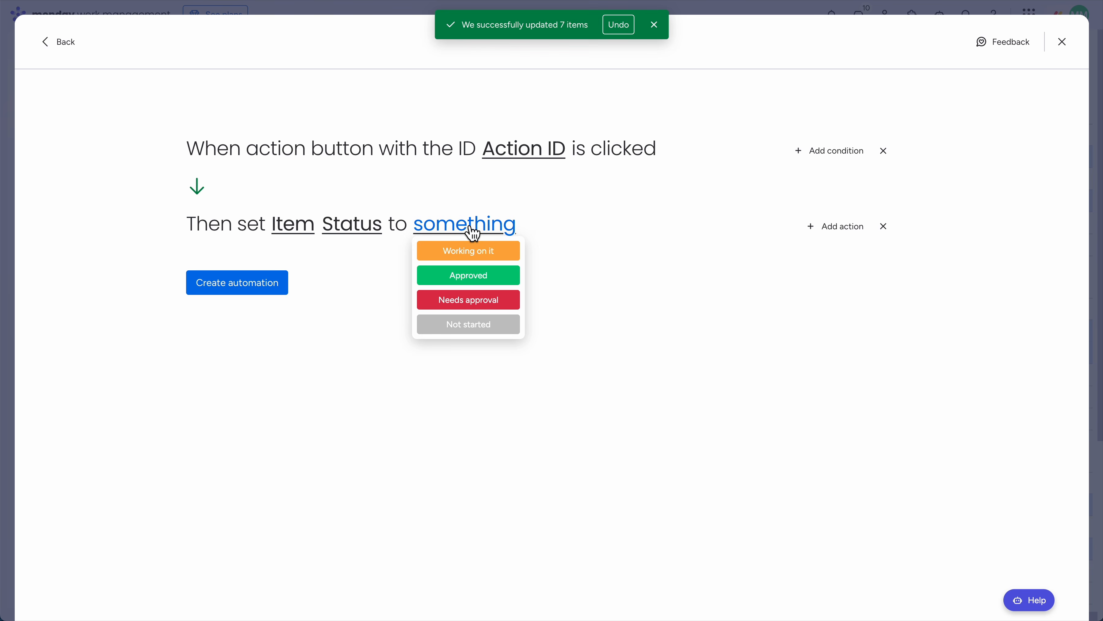
left_click(469, 283)
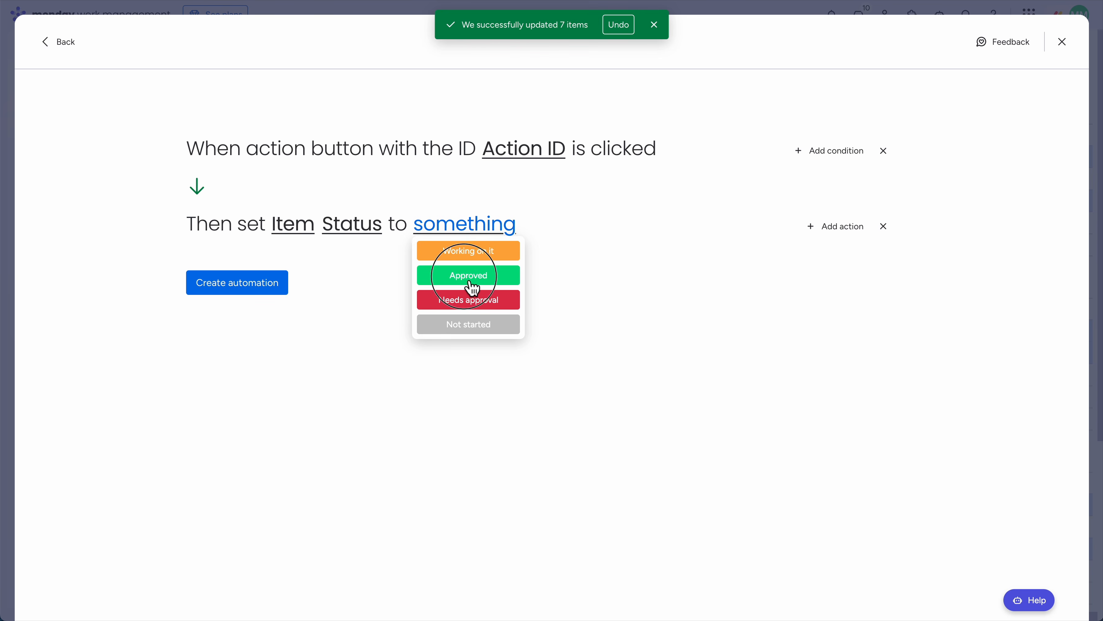
left_click(253, 285)
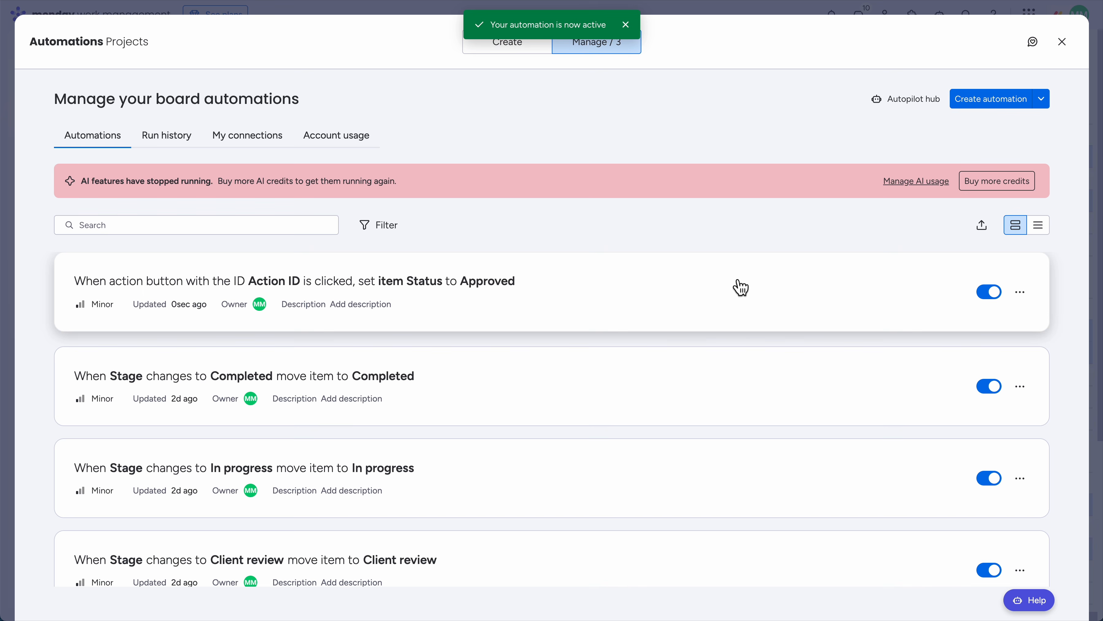
Close Automations and open the Clients board's Client Portal Builder on the Builder tab
left_click(1062, 41)
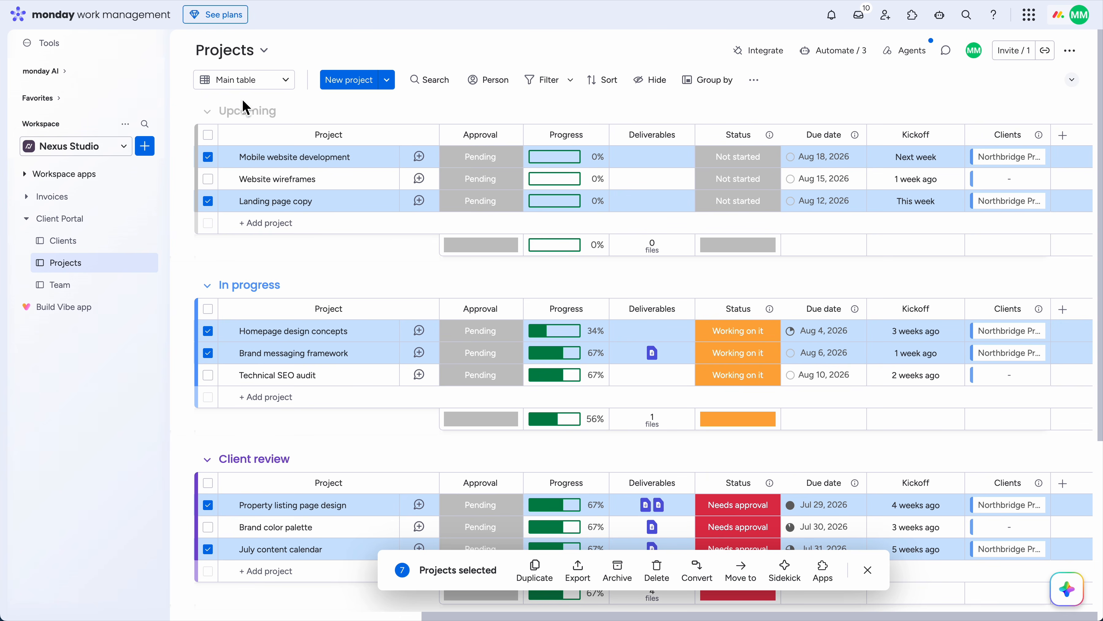
left_click(65, 249)
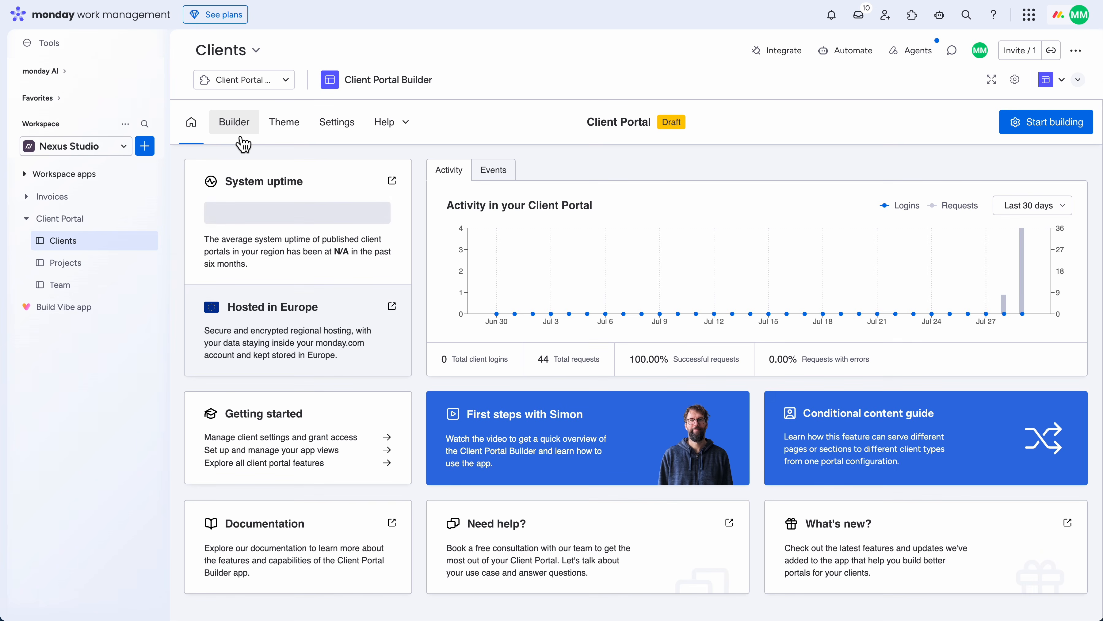
left_click(243, 139)
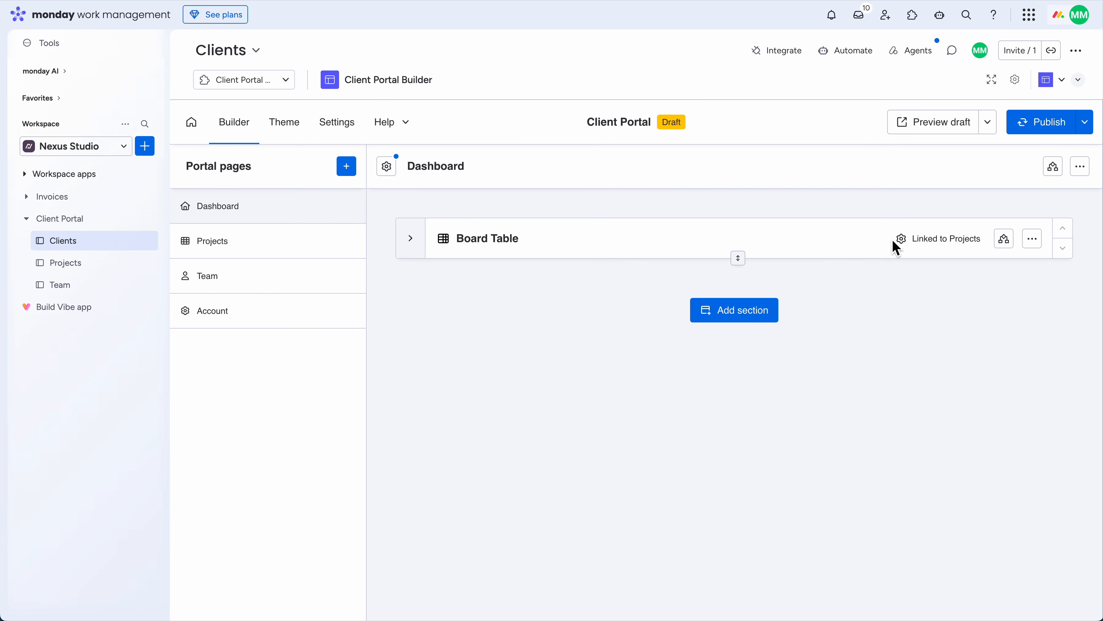
Duplicate the Dashboard's Board Table section and begin retyping the copy's headline as 'Upcoming projects'
left_click(1033, 239)
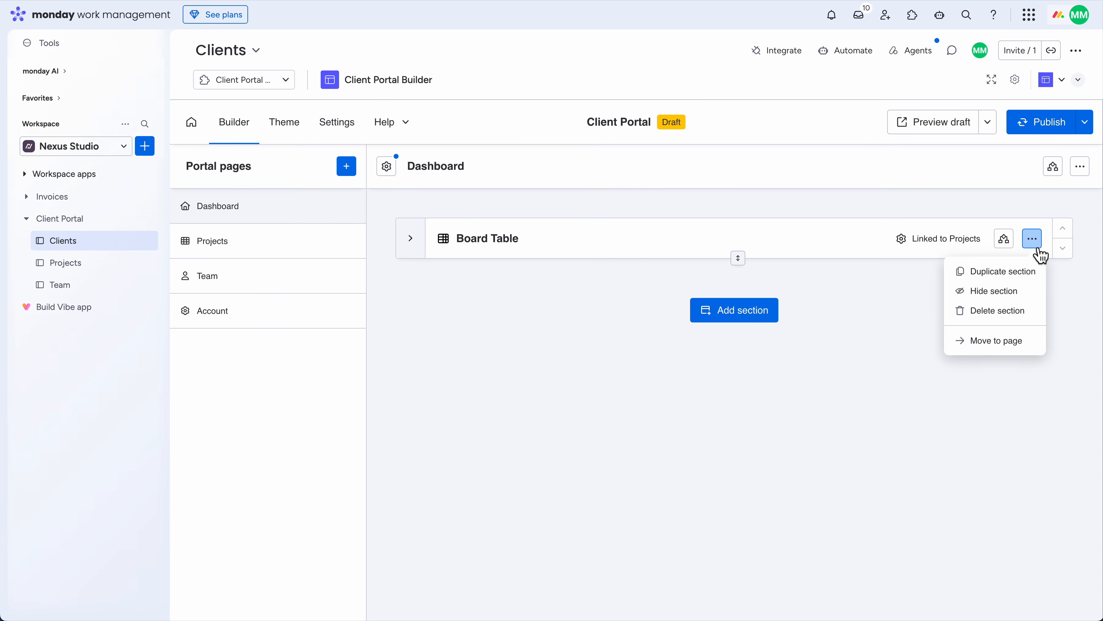
left_click(1014, 273)
left_click(596, 279)
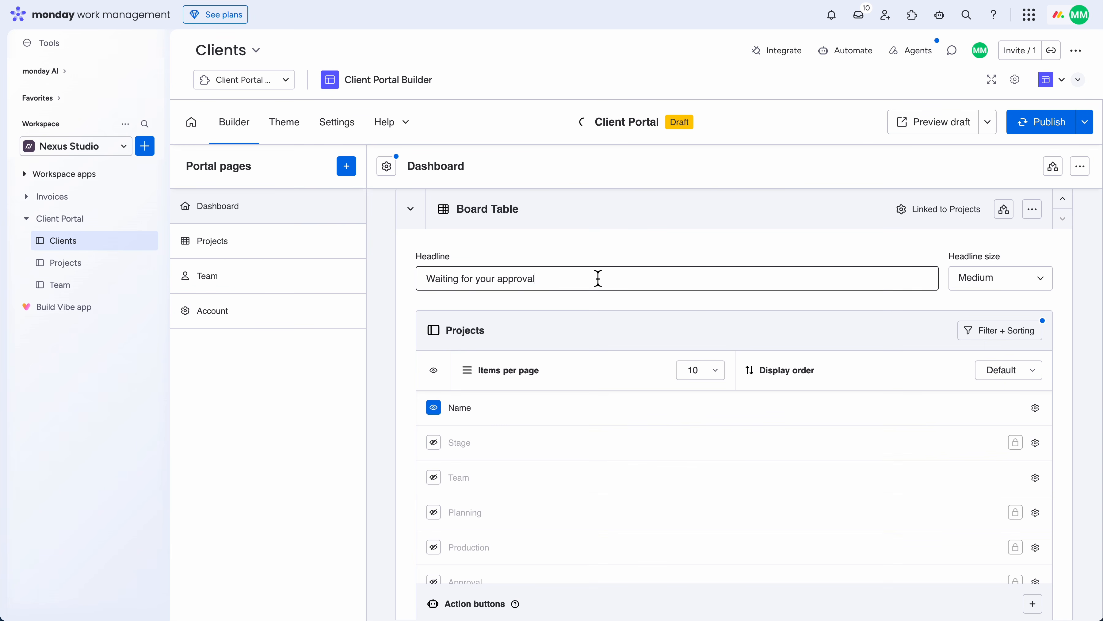
triple_click(599, 278)
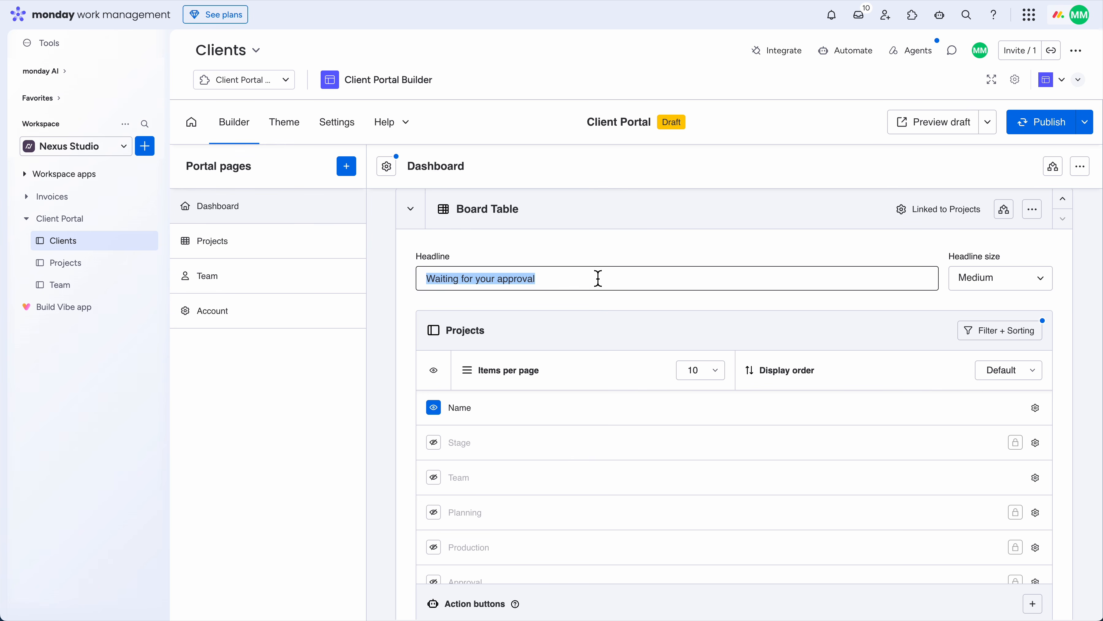
type("Up")
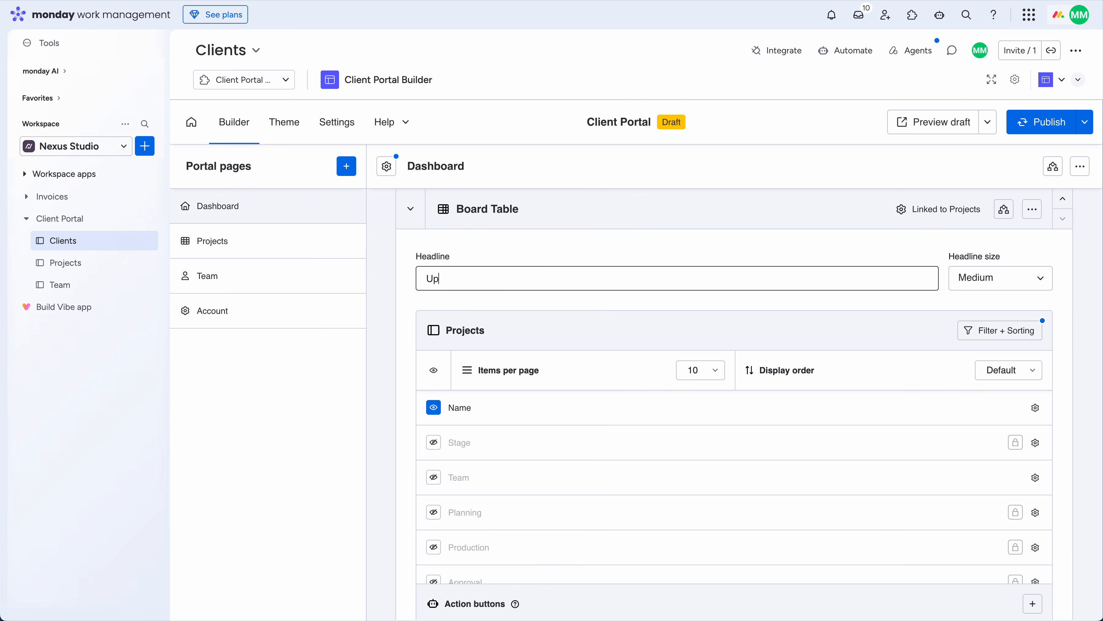
type("c")
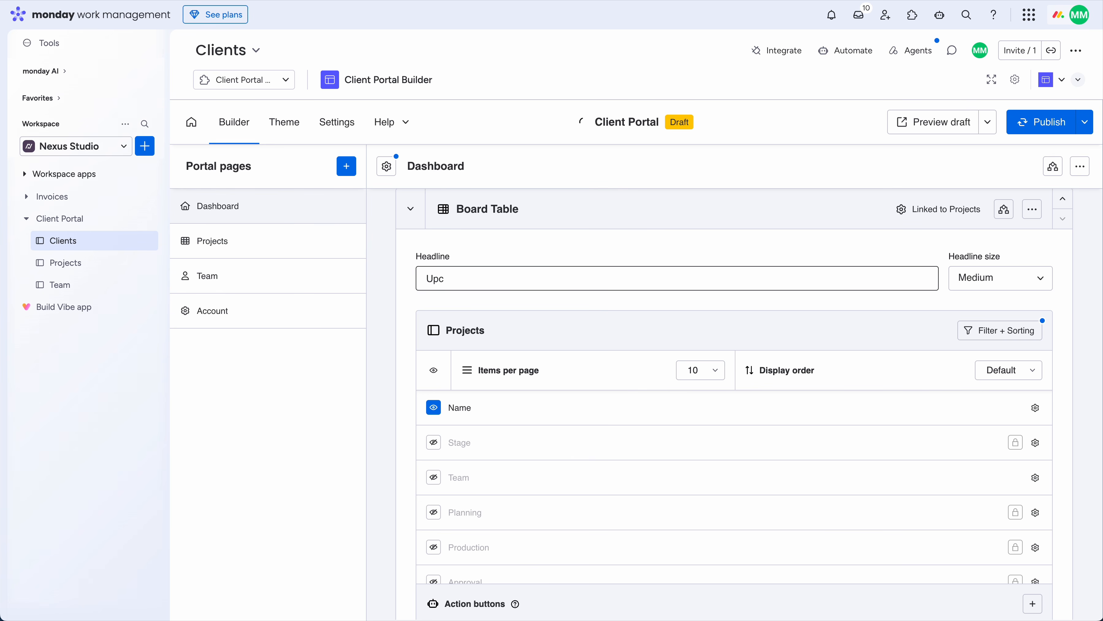
type("oming projects")
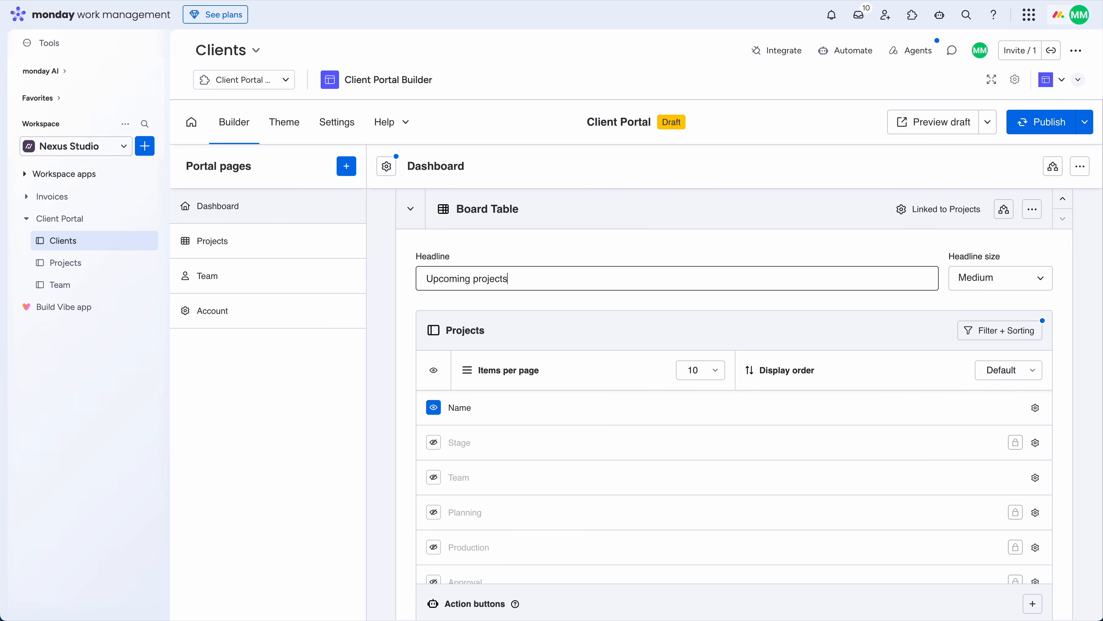
Filter the table to the Upcoming group and confirm the filter
left_click(990, 333)
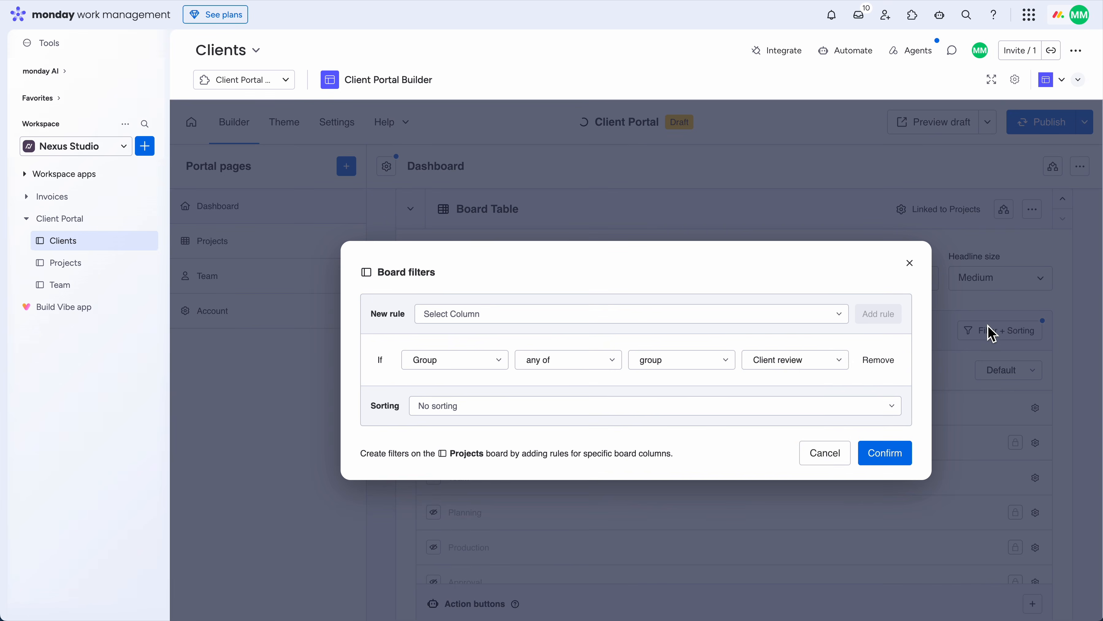
left_click(802, 359)
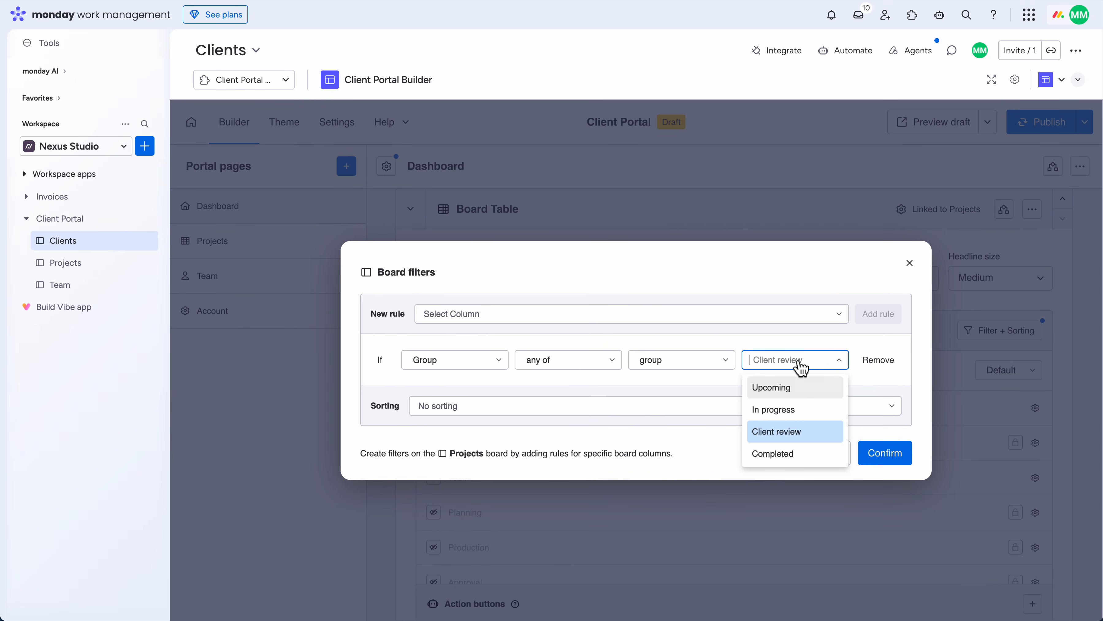
left_click(802, 393)
left_click(882, 454)
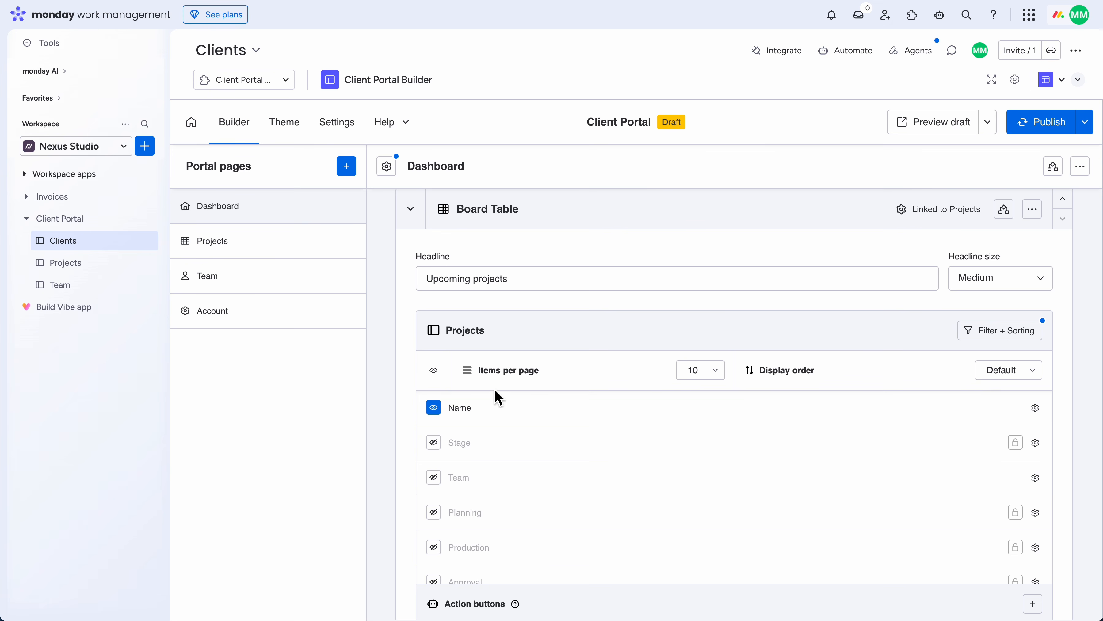
Hide the Progress and Deliverables columns, show Kickoff, and remove the Approve action button
scroll(417, 423, "down", 2)
scroll(502, 374, "down", 5)
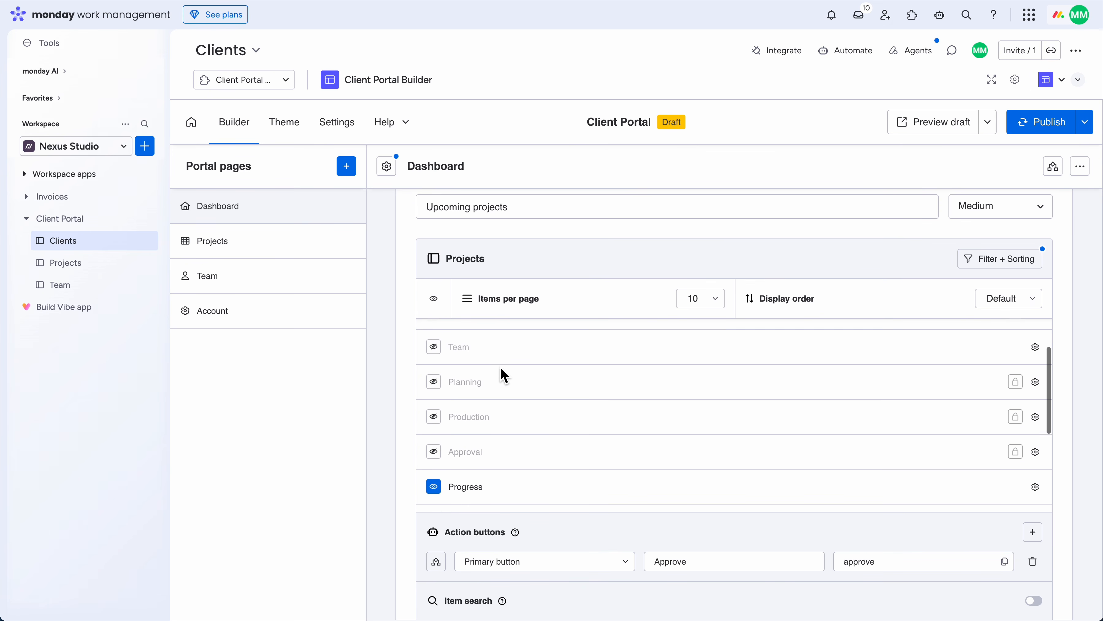
scroll(496, 378, "down", 2)
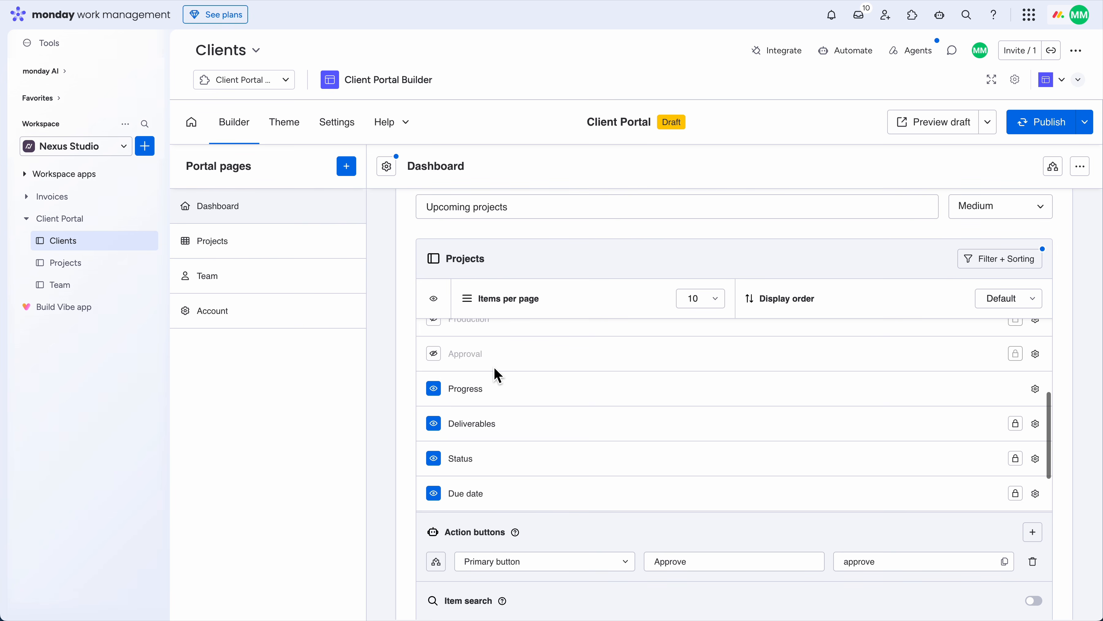
scroll(488, 383, "down", 1)
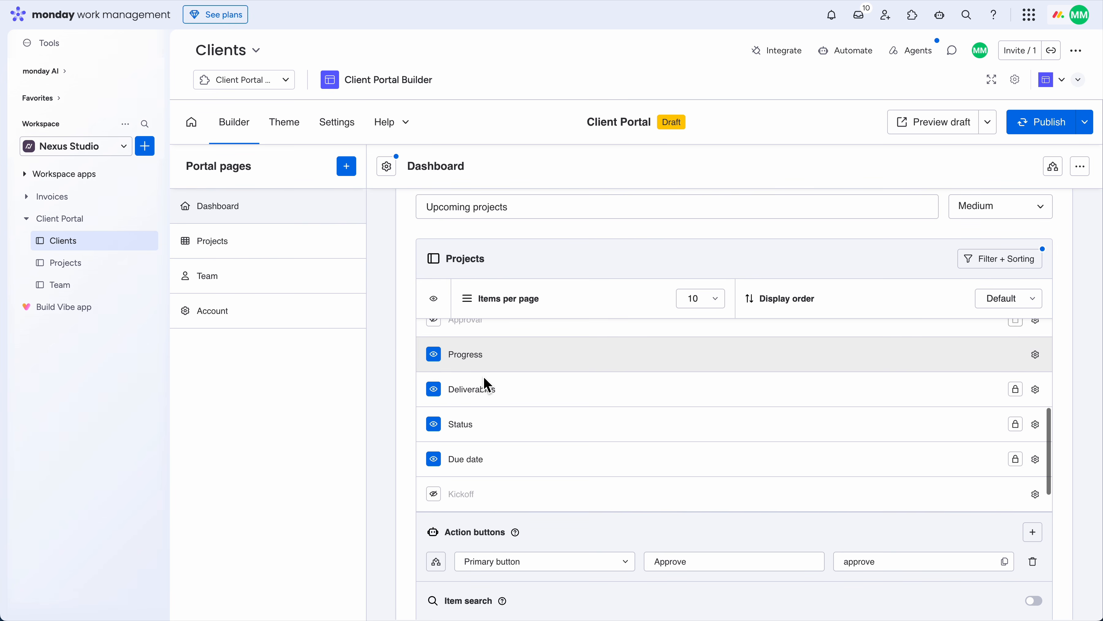
left_click(434, 355)
left_click(434, 391)
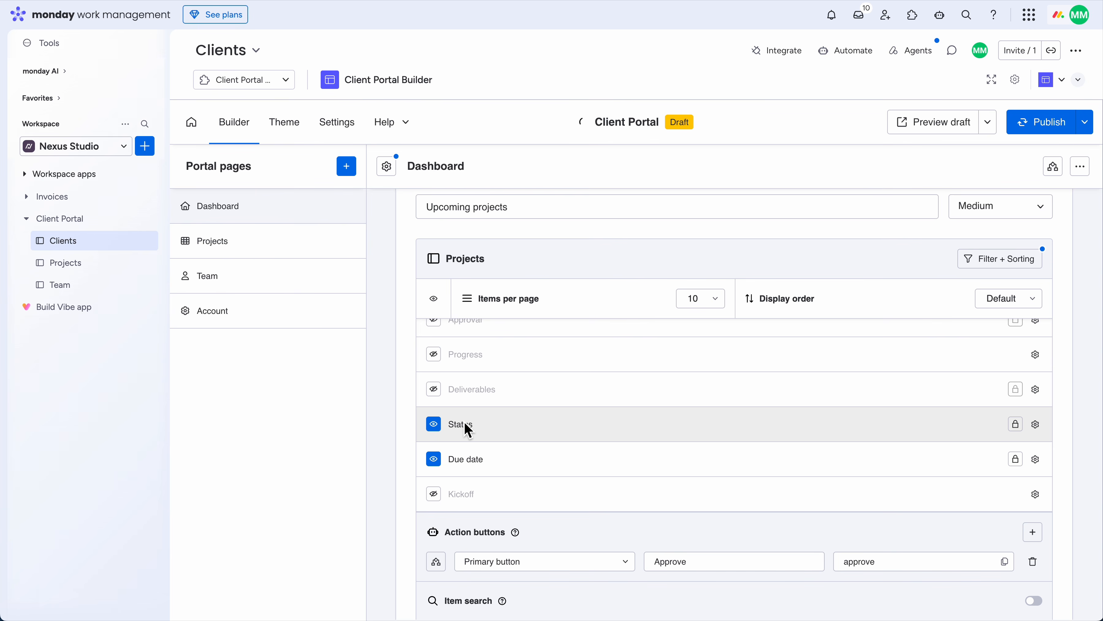
scroll(468, 430, "down", 1)
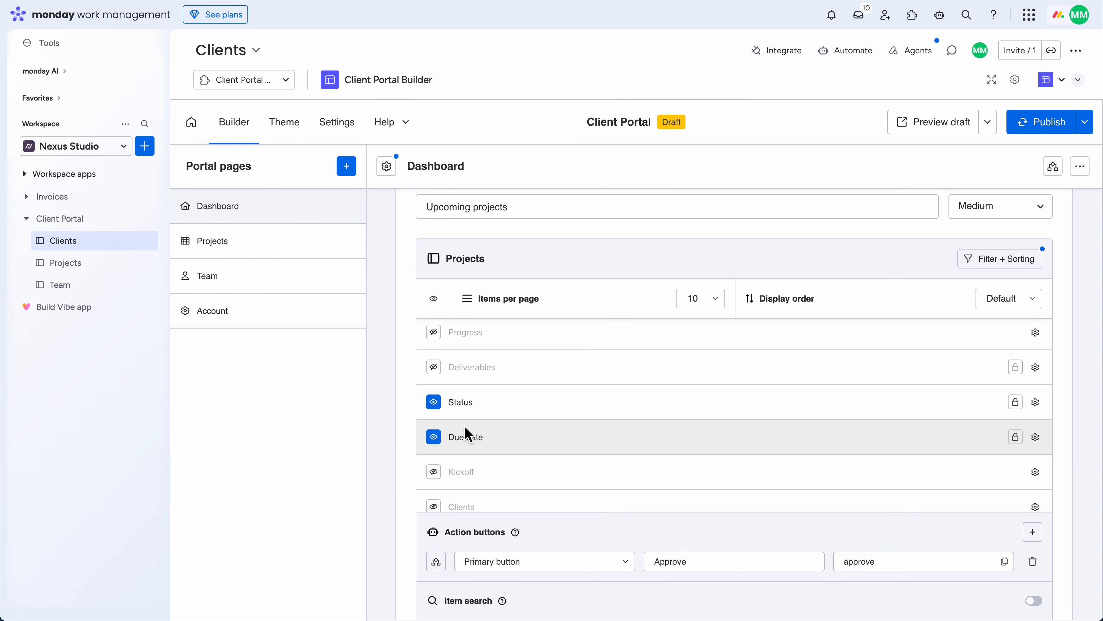
scroll(468, 433, "down", 1)
left_click(439, 461)
scroll(400, 454, "down", 5)
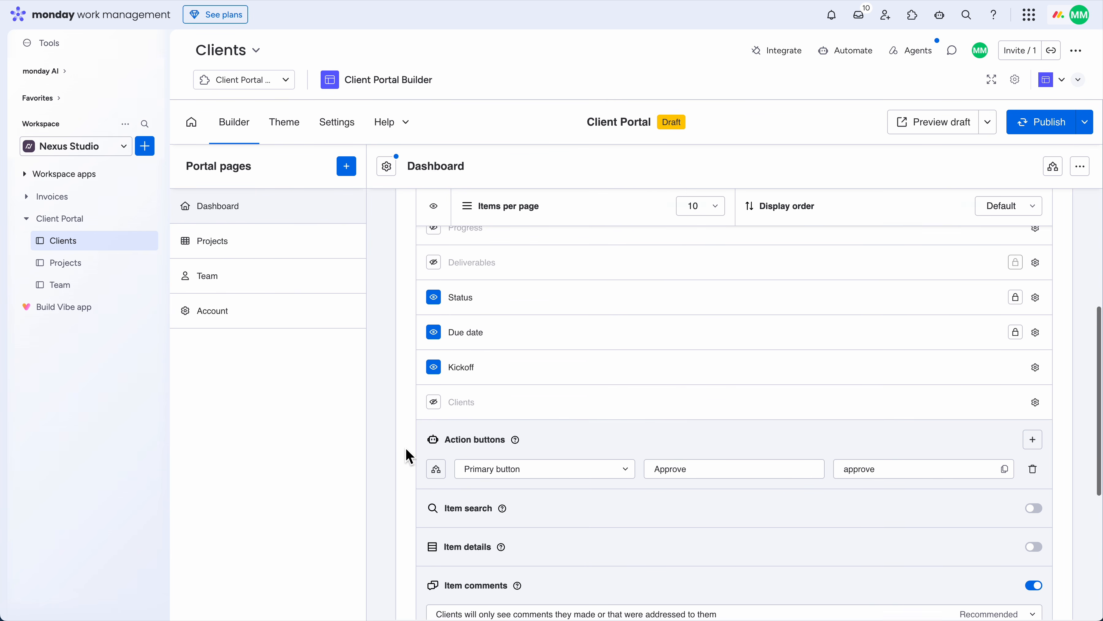
left_click(1033, 445)
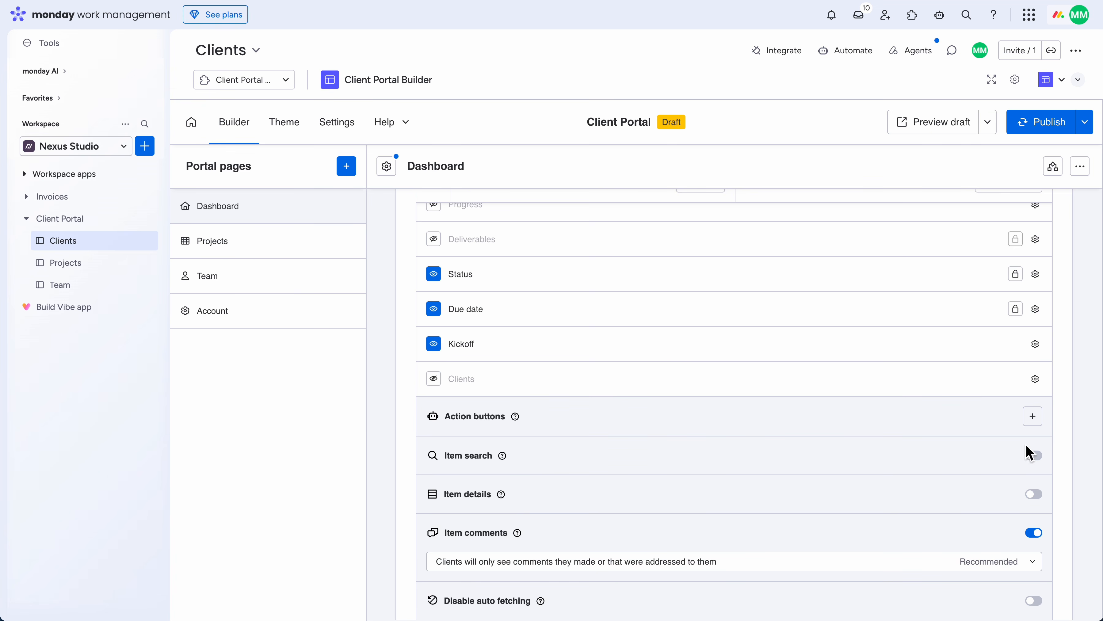
scroll(419, 504, "down", 6)
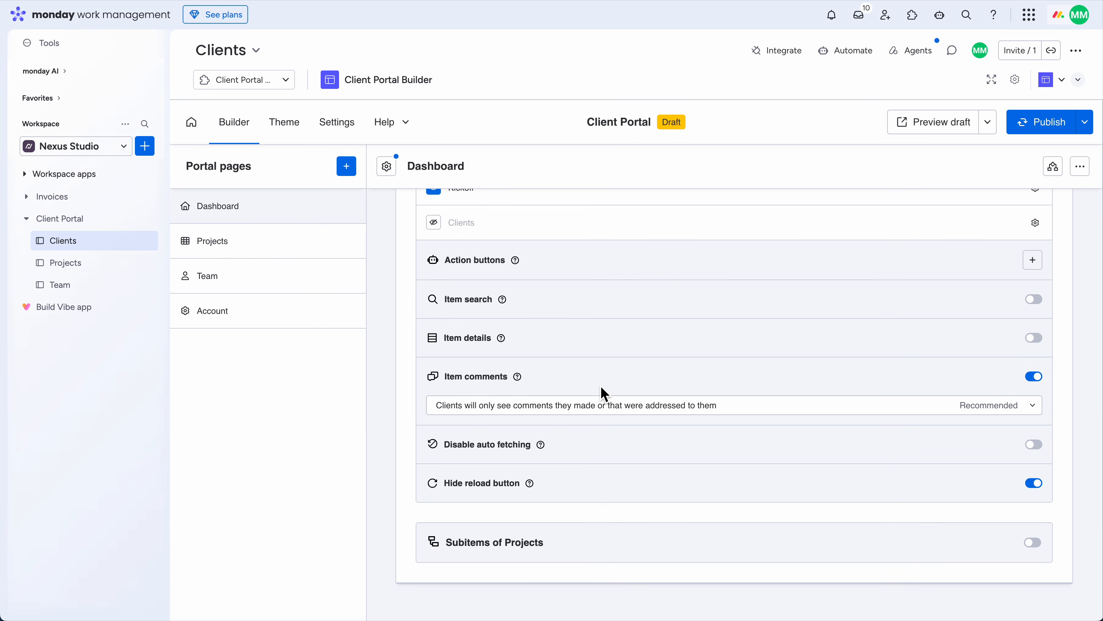
left_click(912, 120)
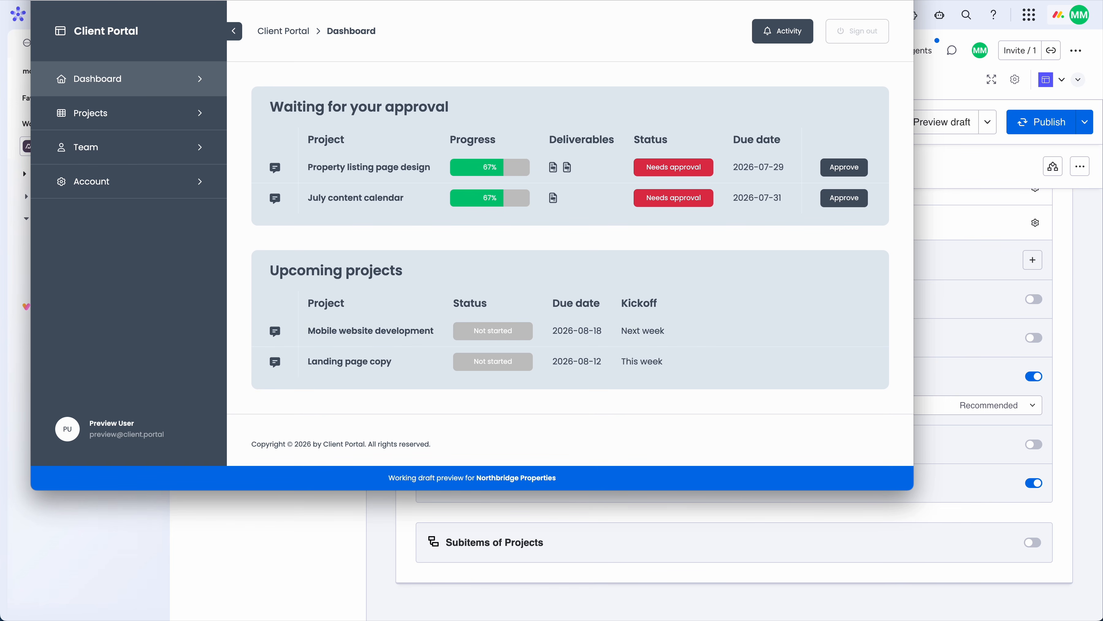
key("super+w")
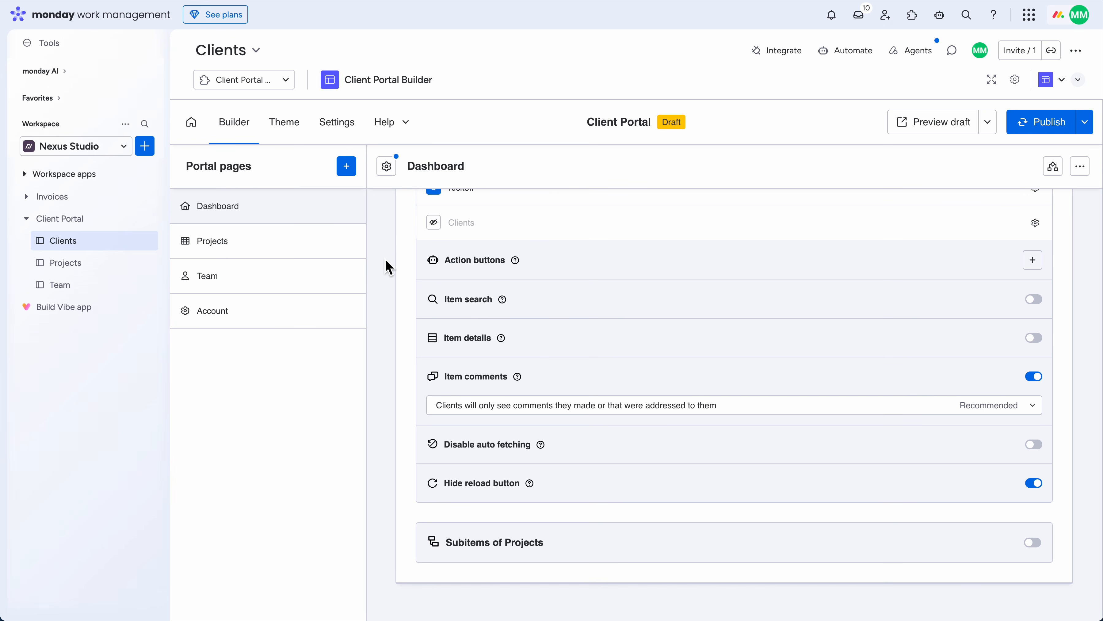
scroll(387, 264, "down", 2)
Add a Teaser section to the Dashboard whose first card links to the Projects page
left_click(742, 570)
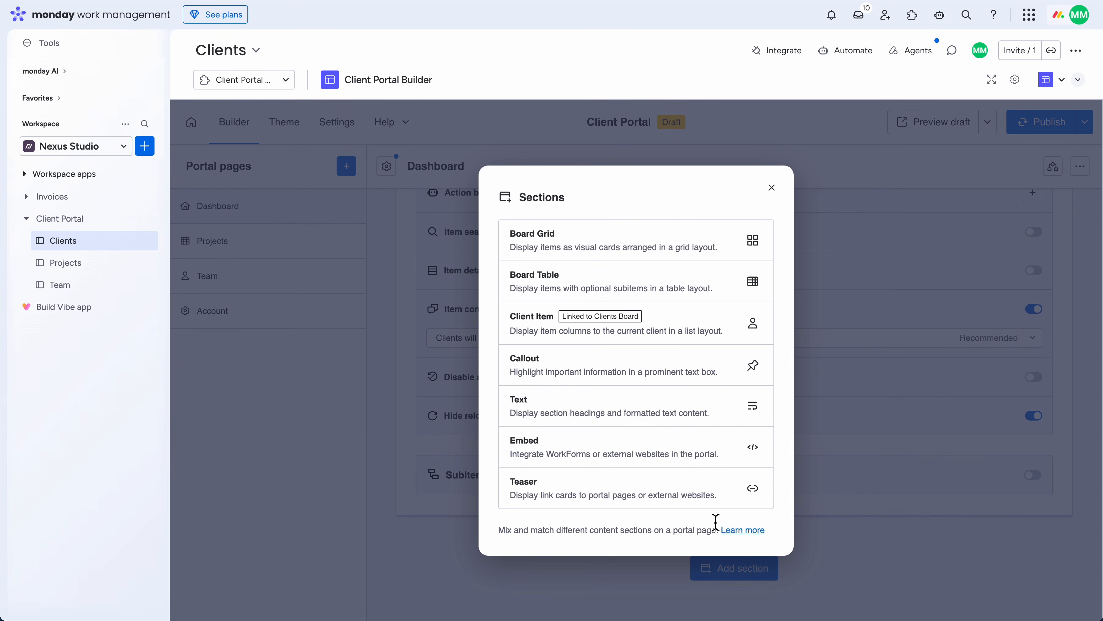
left_click(635, 506)
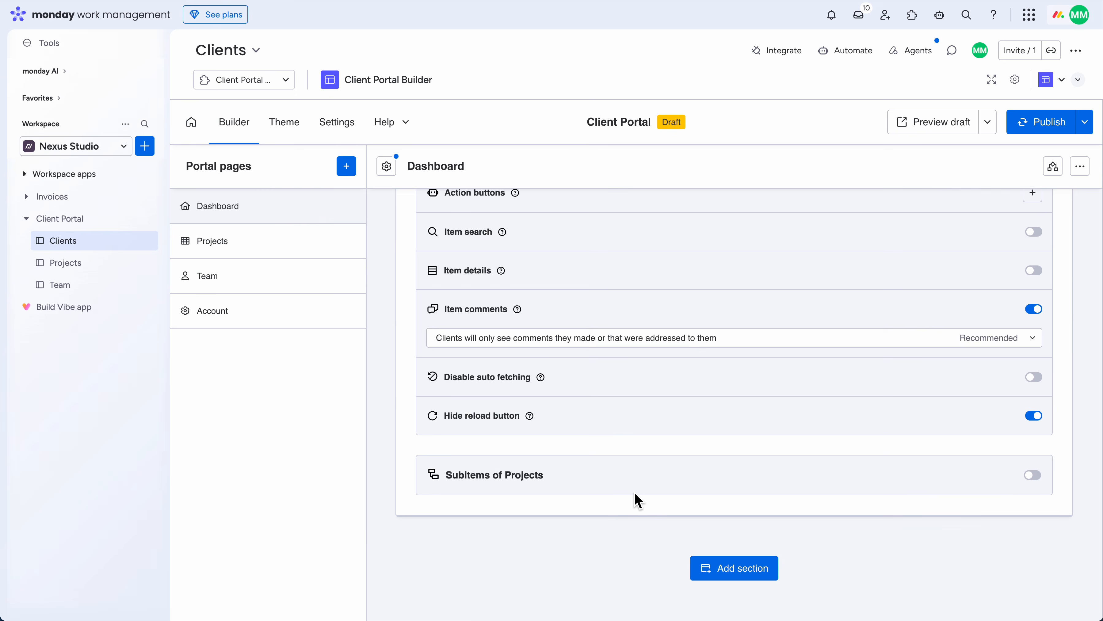
left_click(508, 448)
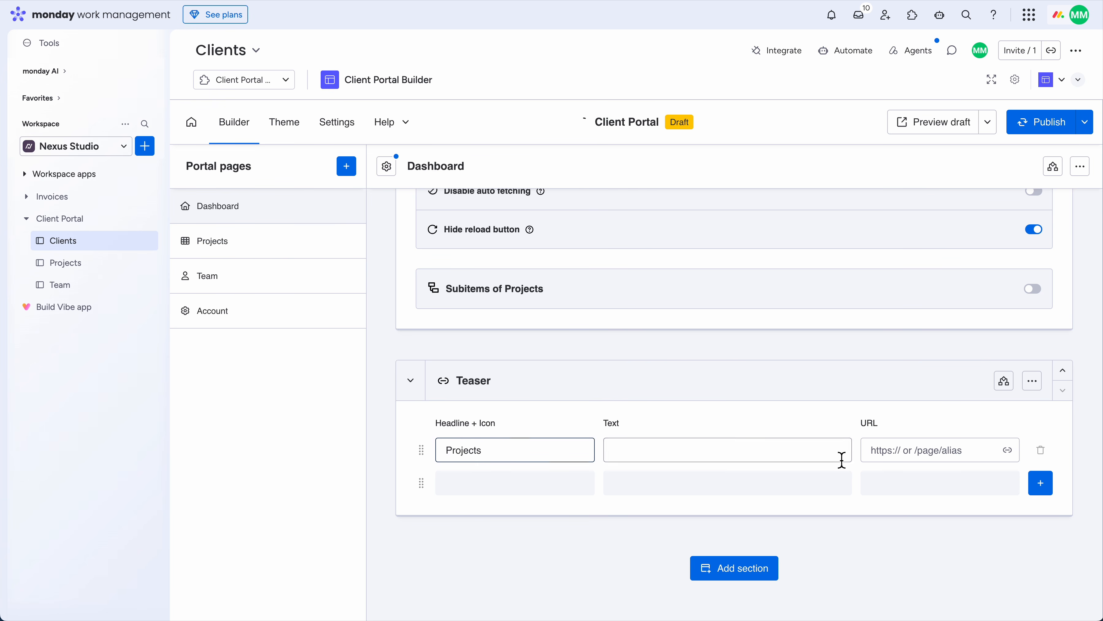
left_click(1007, 450)
left_click(659, 351)
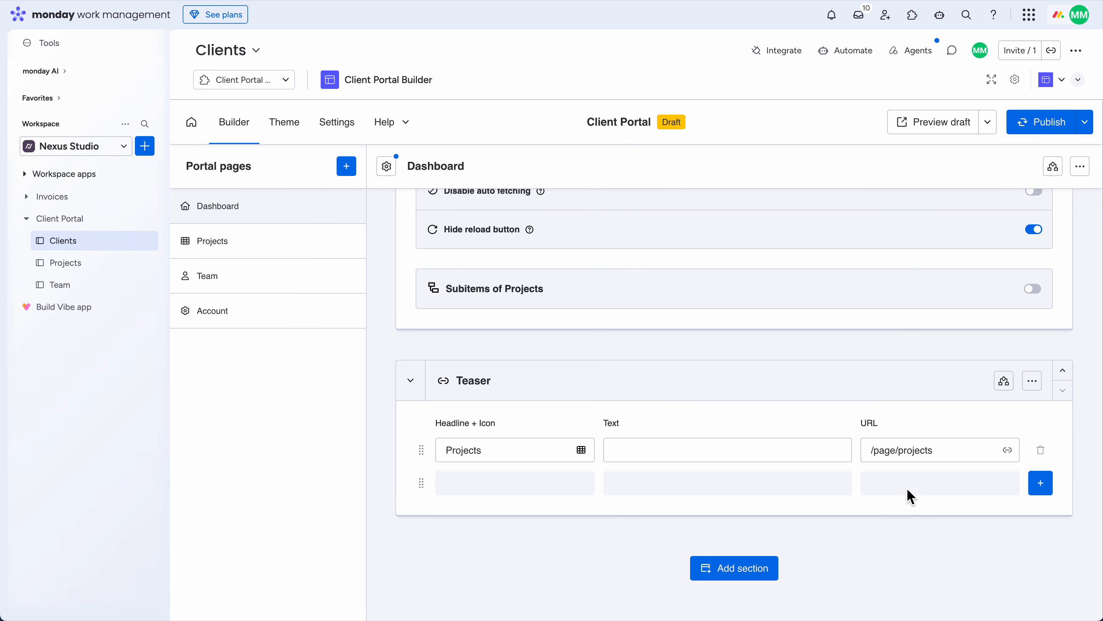
Add a second teaser card linked to the Team page
left_click(1040, 483)
left_click(497, 489)
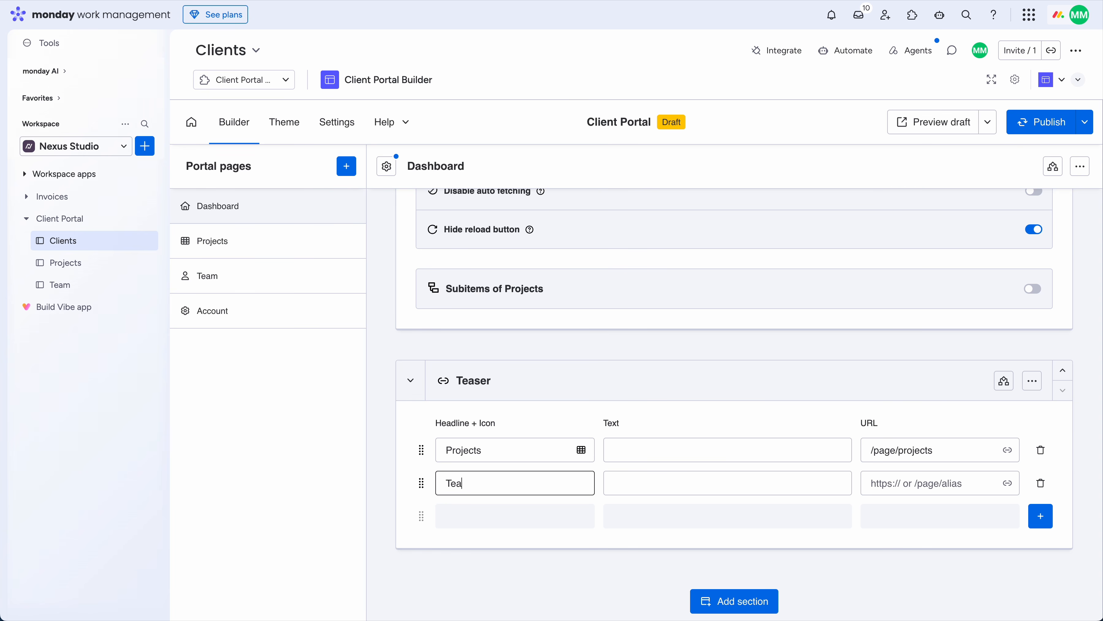
left_click(1007, 483)
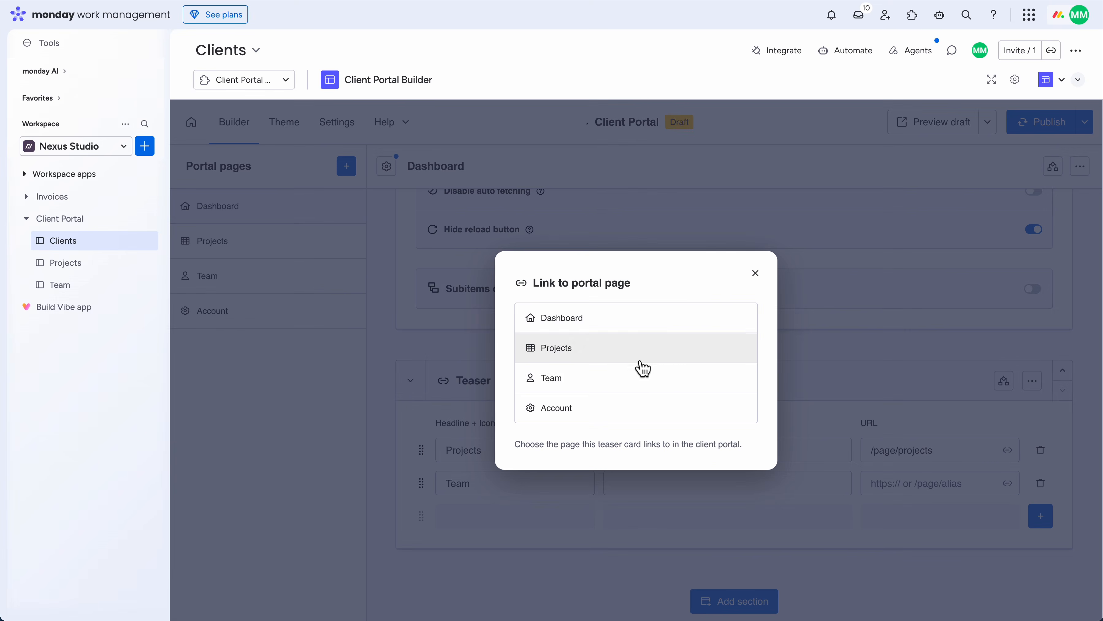
left_click(618, 382)
Add a third teaser card headlined 'Account' linked to the Account page (/page/account)
left_click(1040, 516)
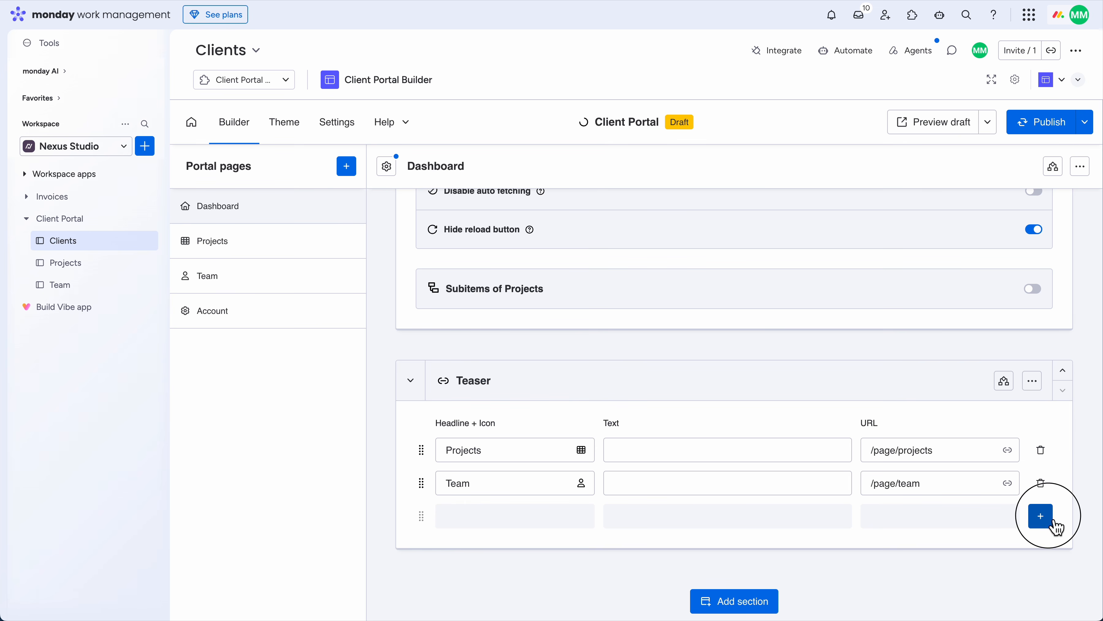
left_click(556, 520)
type("A")
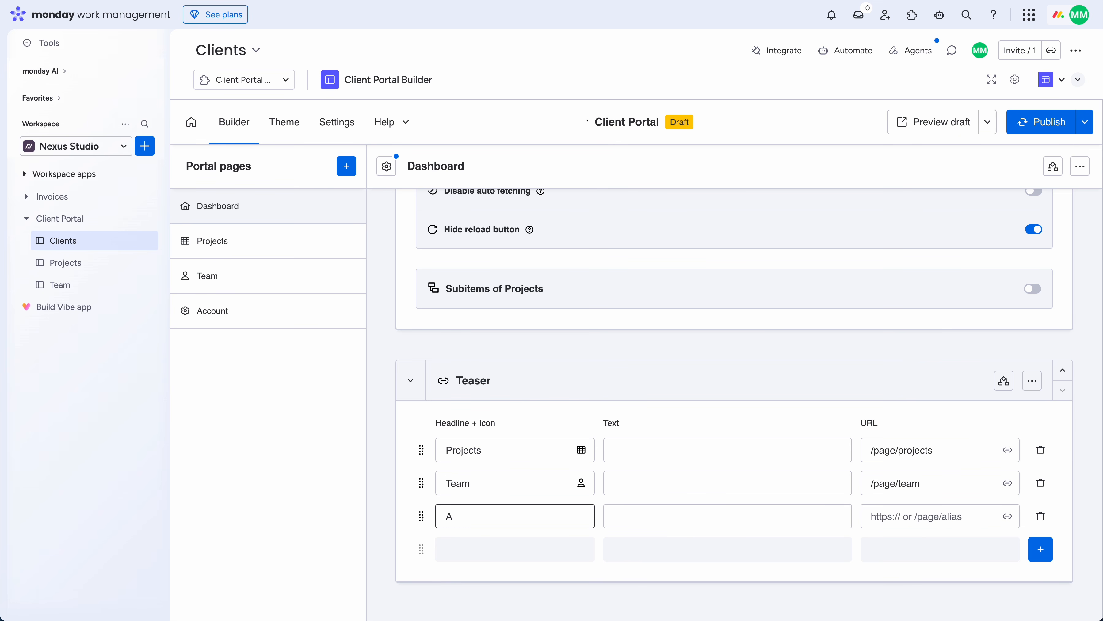
type("ccount")
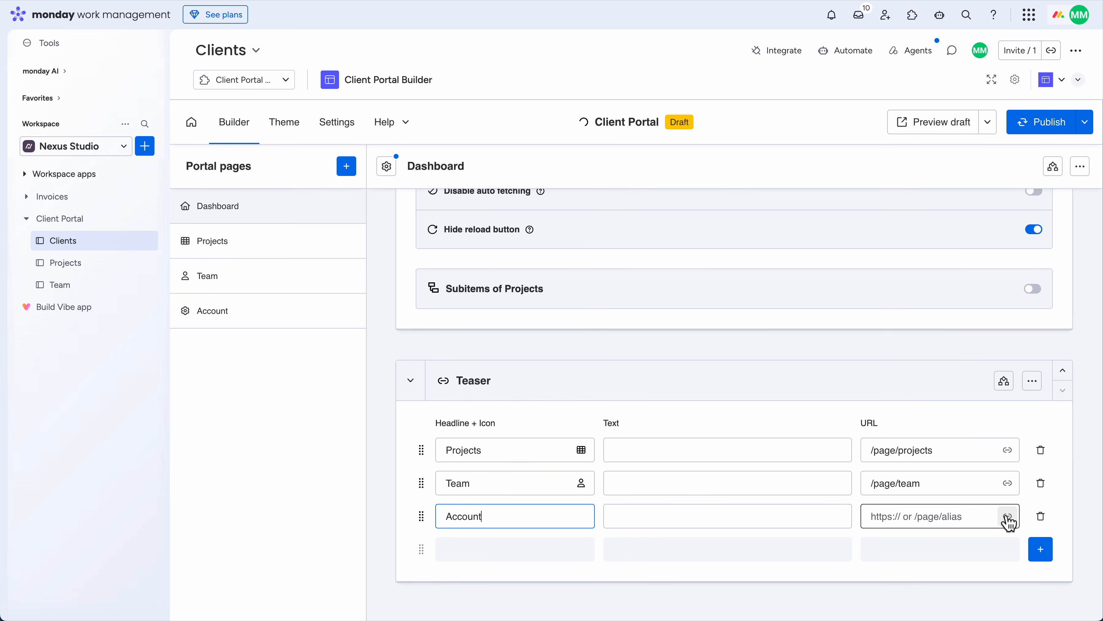
left_click(1007, 517)
left_click(642, 408)
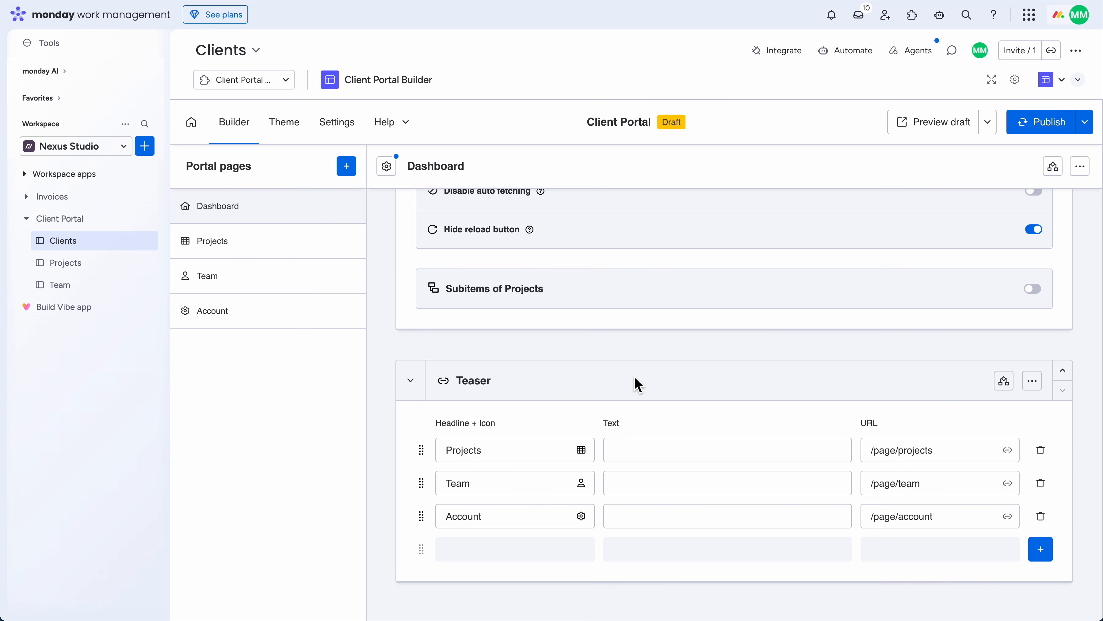
scroll(635, 377, "up", 15)
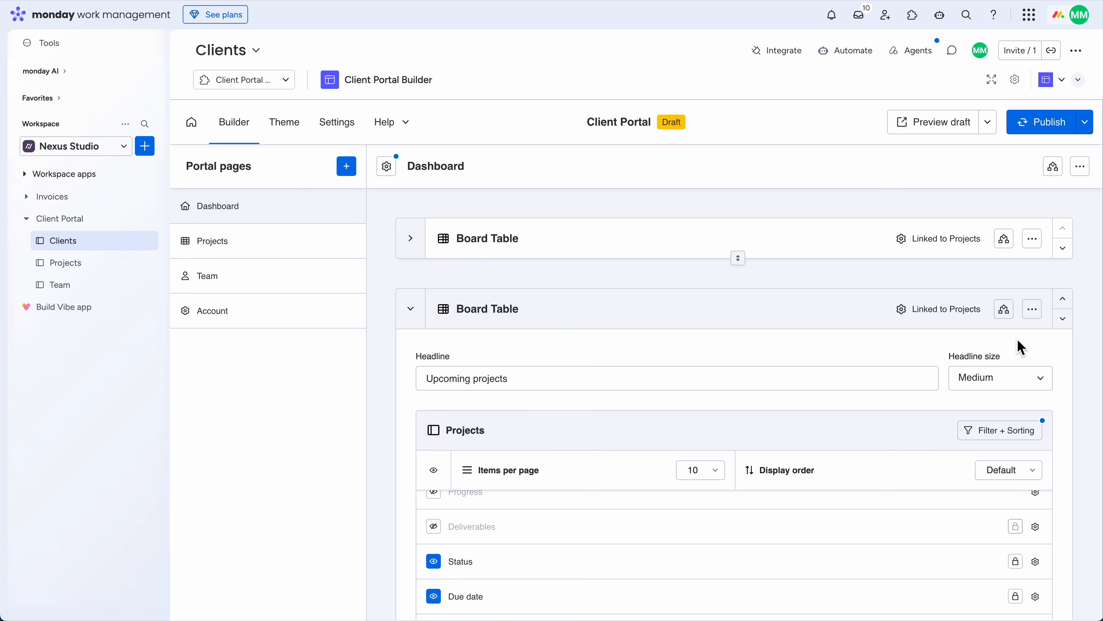
Duplicate the Upcoming projects table, move the copy to the Projects page, and view that page
left_click(1038, 322)
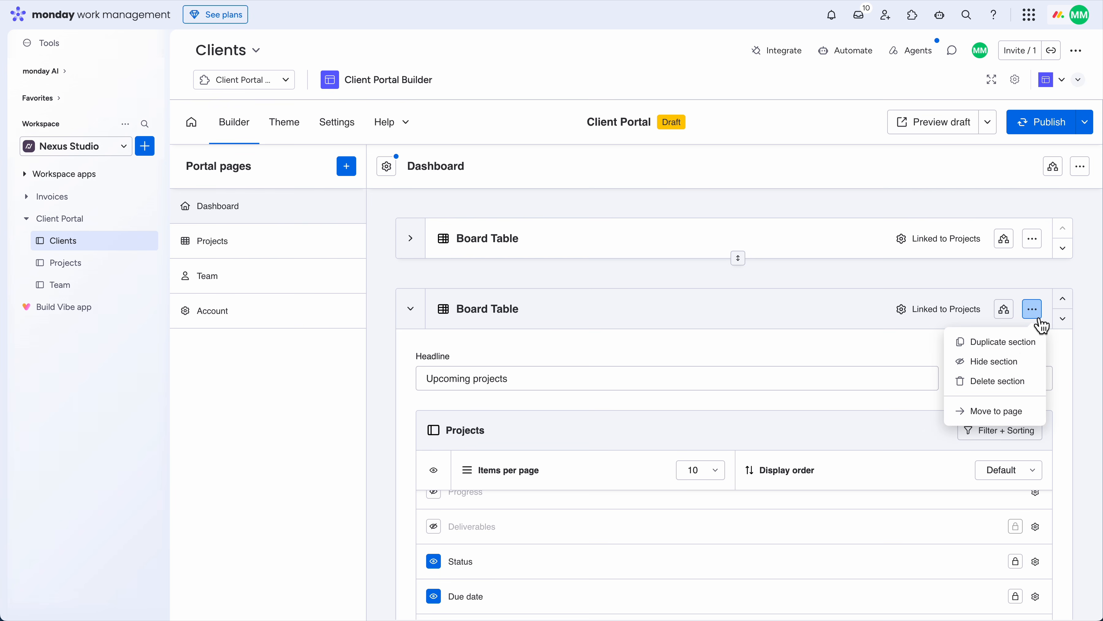
left_click(1023, 343)
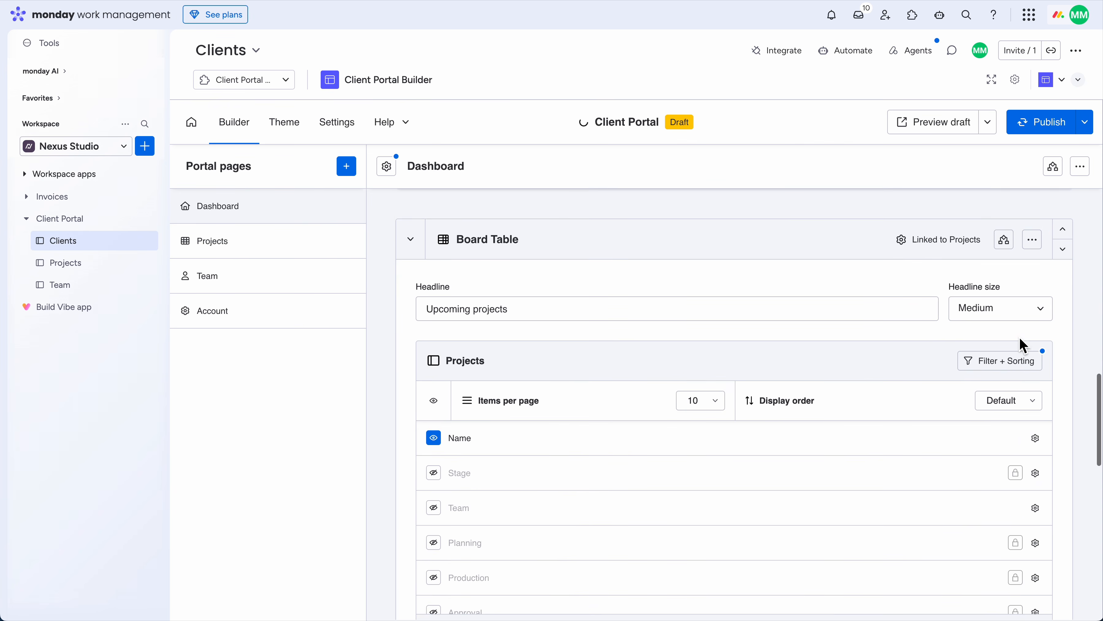
left_click(1034, 212)
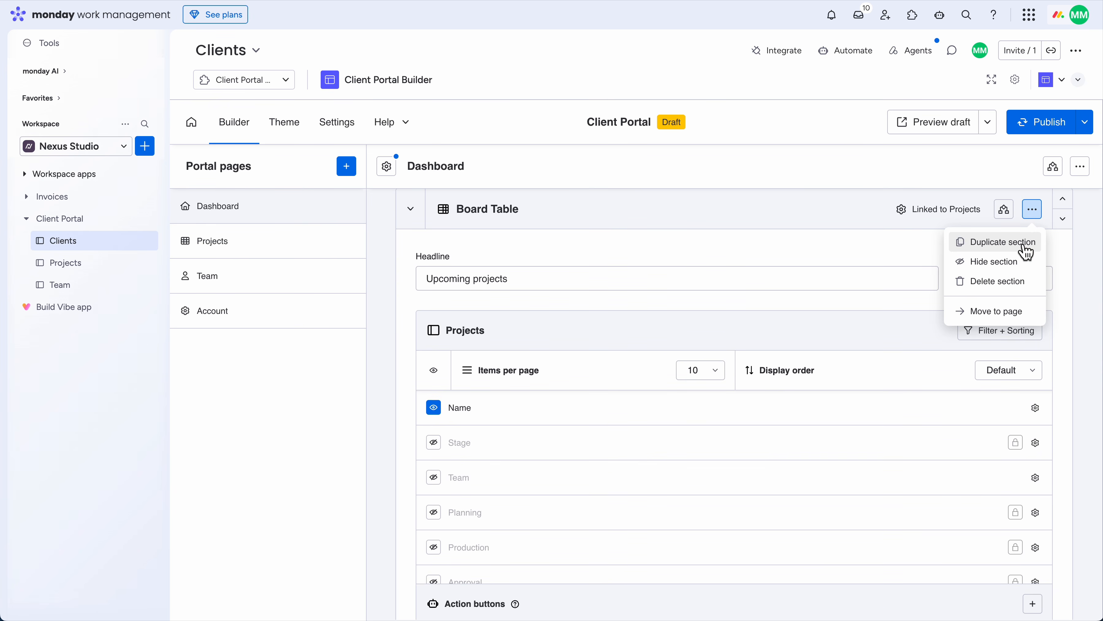
left_click(998, 309)
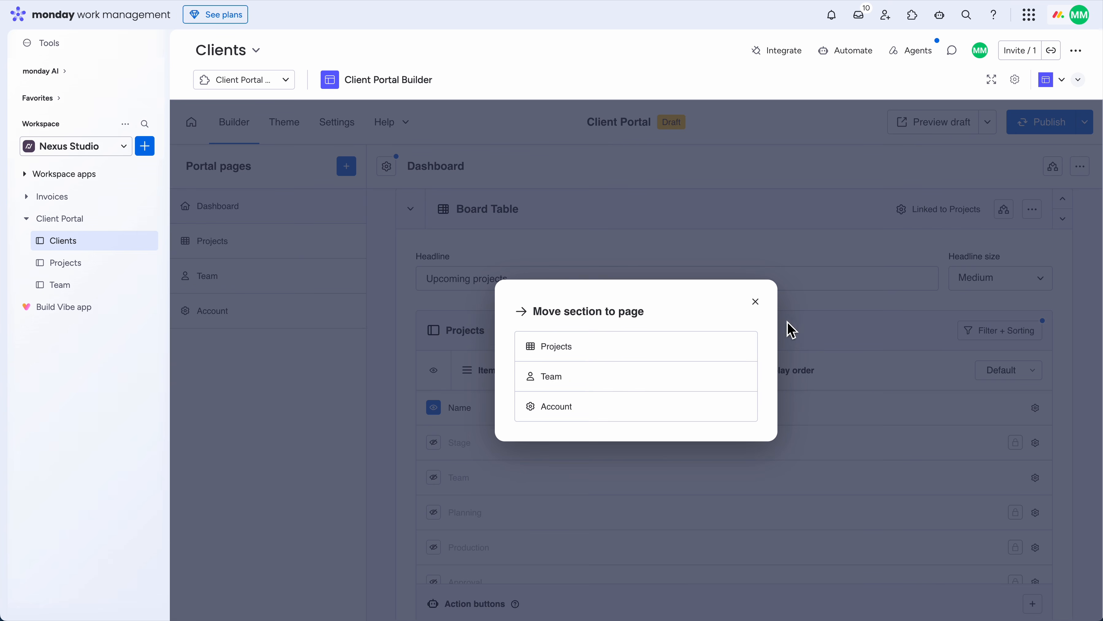
left_click(584, 354)
left_click(291, 253)
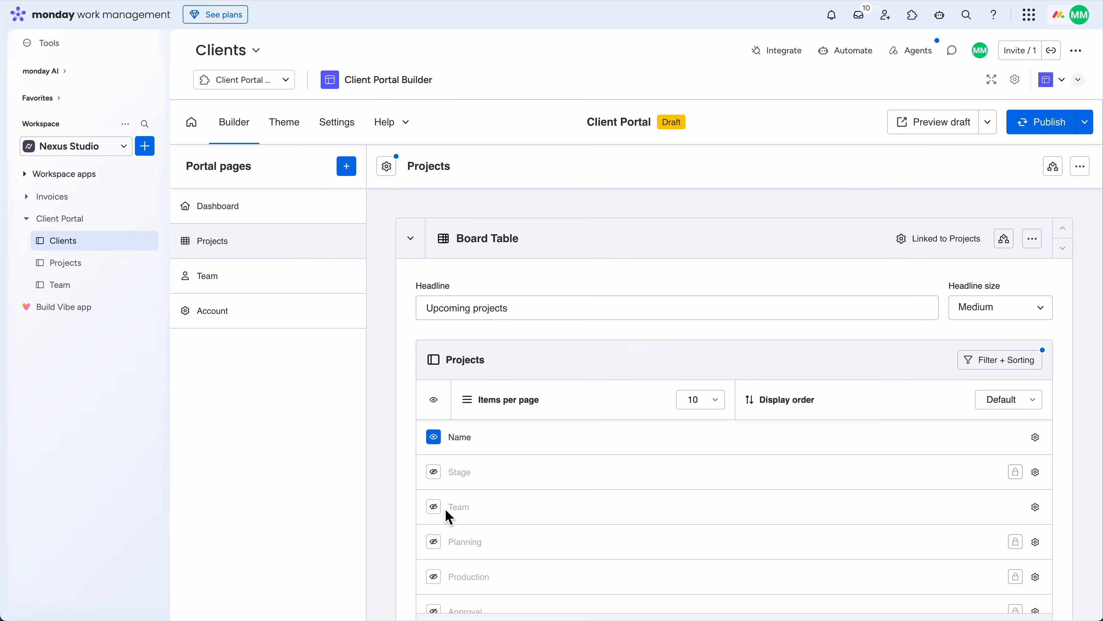
Add a Board Grid section to the Team page that shows selected items to specific clients
left_click(265, 287)
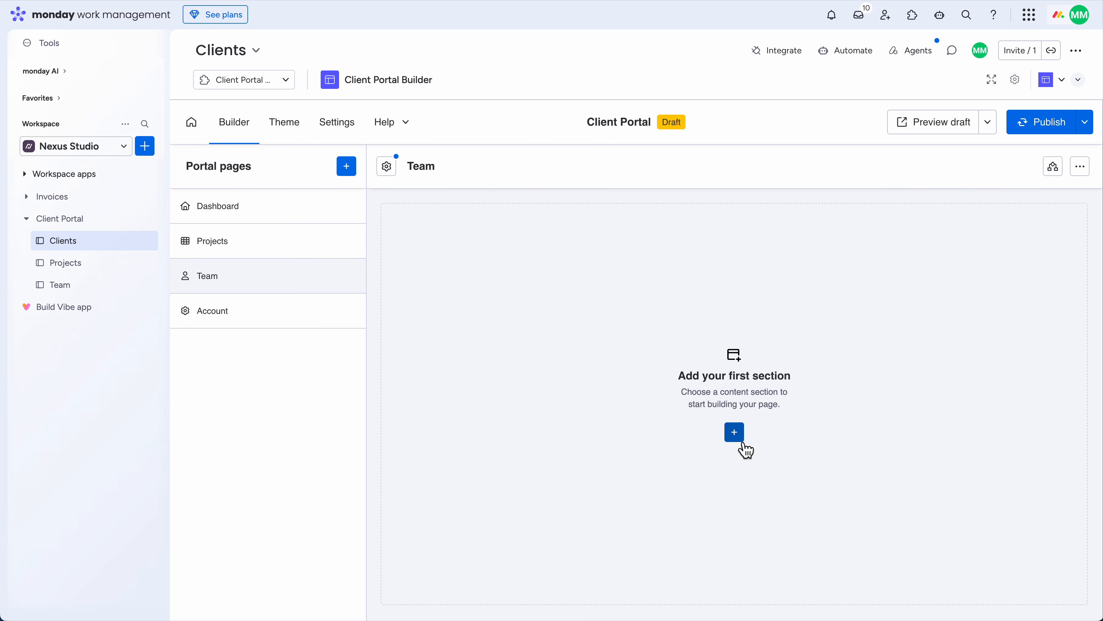
left_click(734, 432)
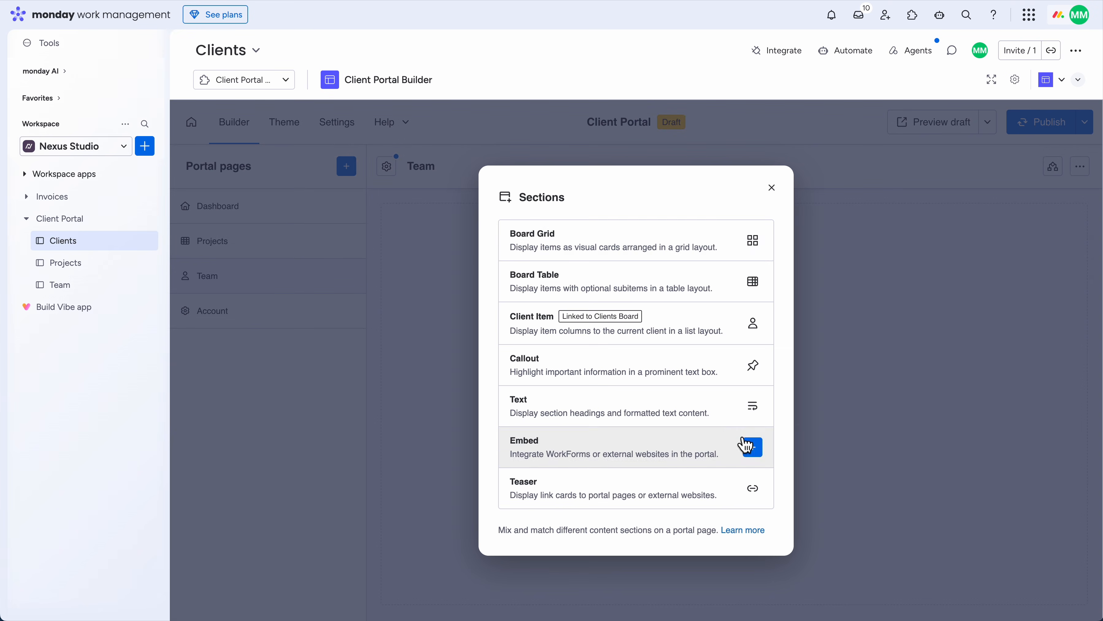
left_click(637, 251)
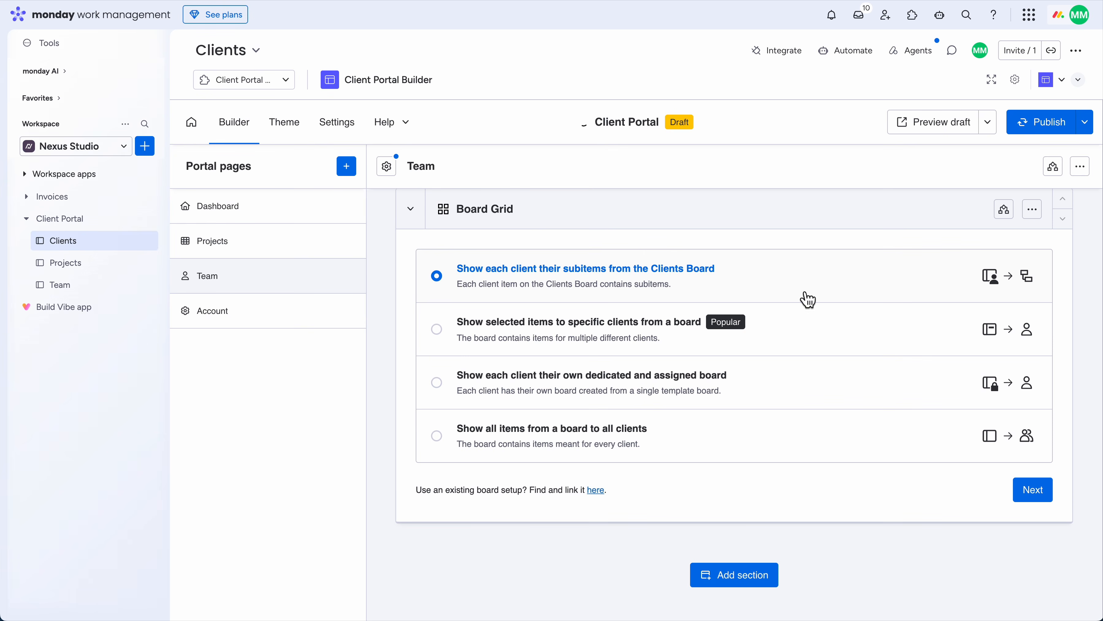
left_click(523, 334)
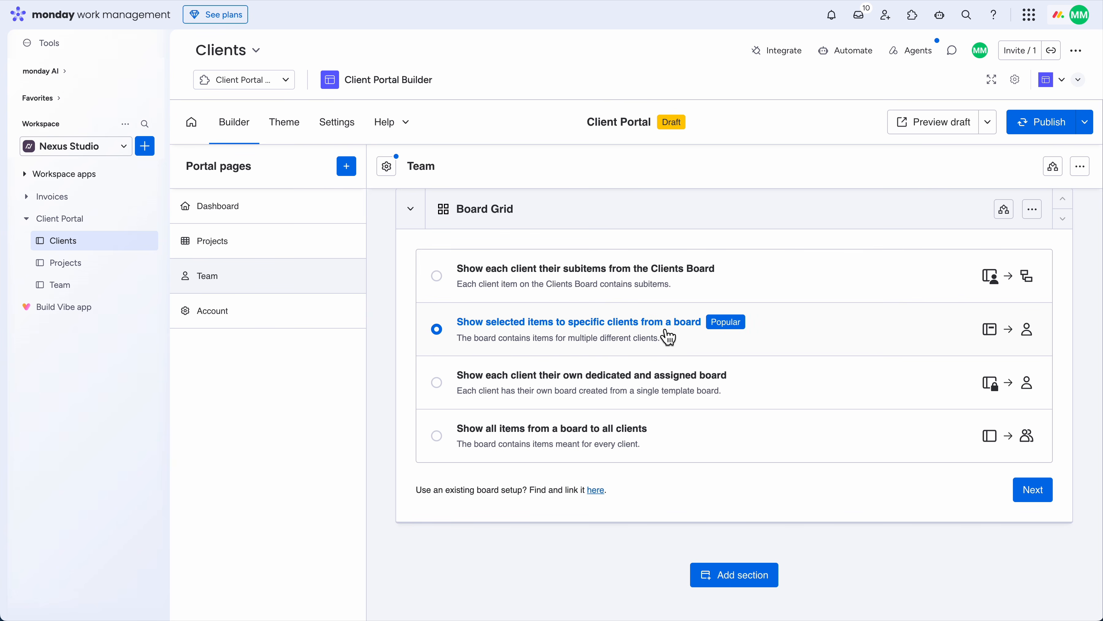
left_click(1043, 494)
left_click(1031, 495)
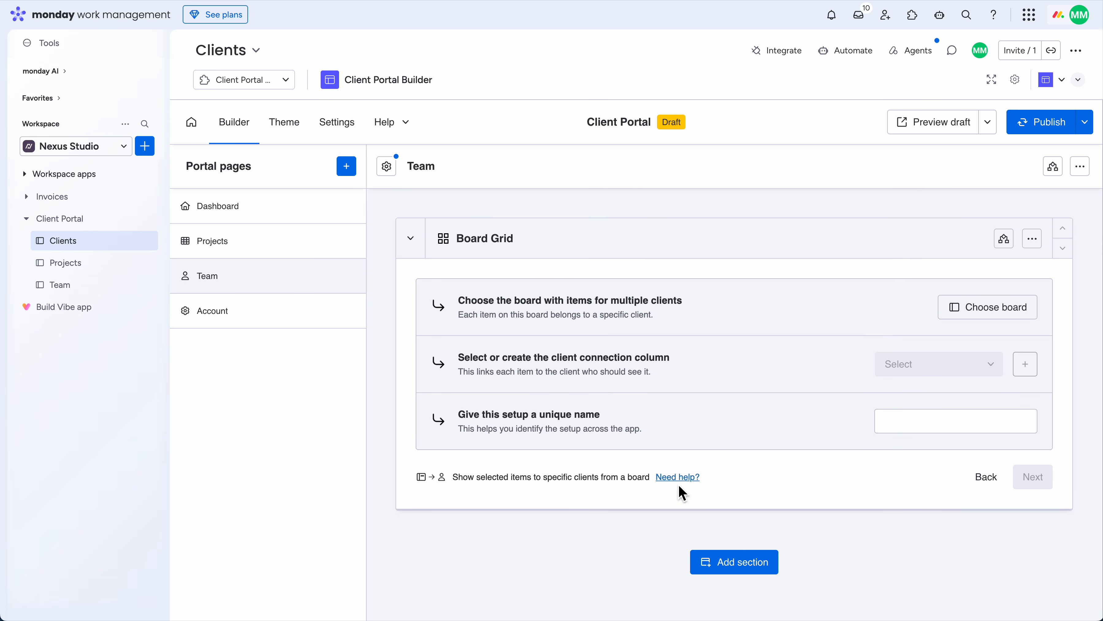
Link the grid to the Team board with a new client connection column named Team
left_click(961, 314)
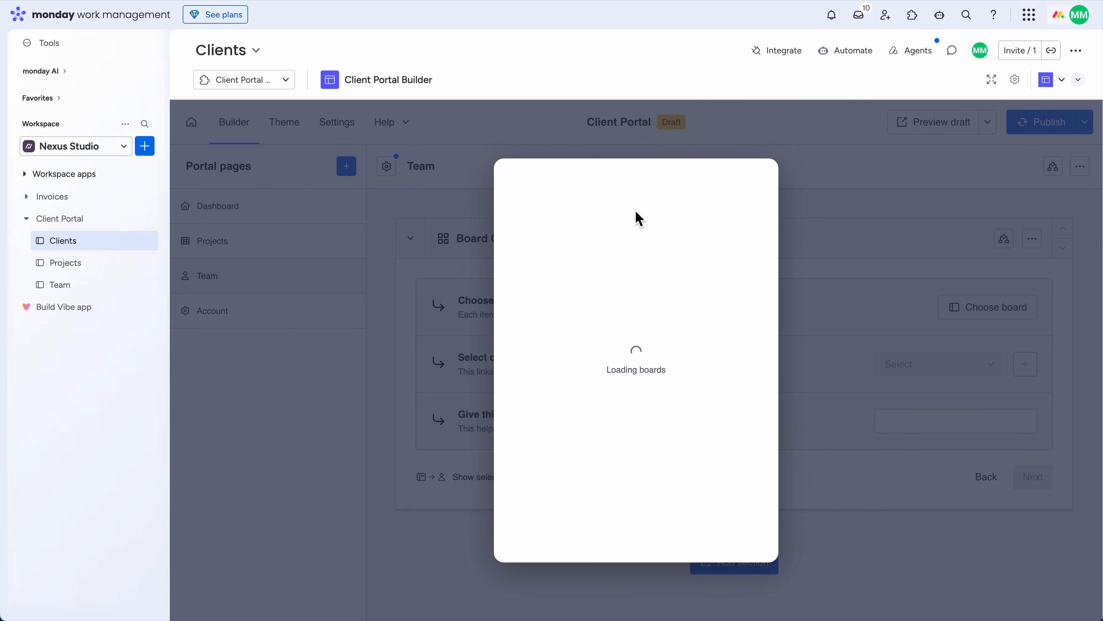
type("team")
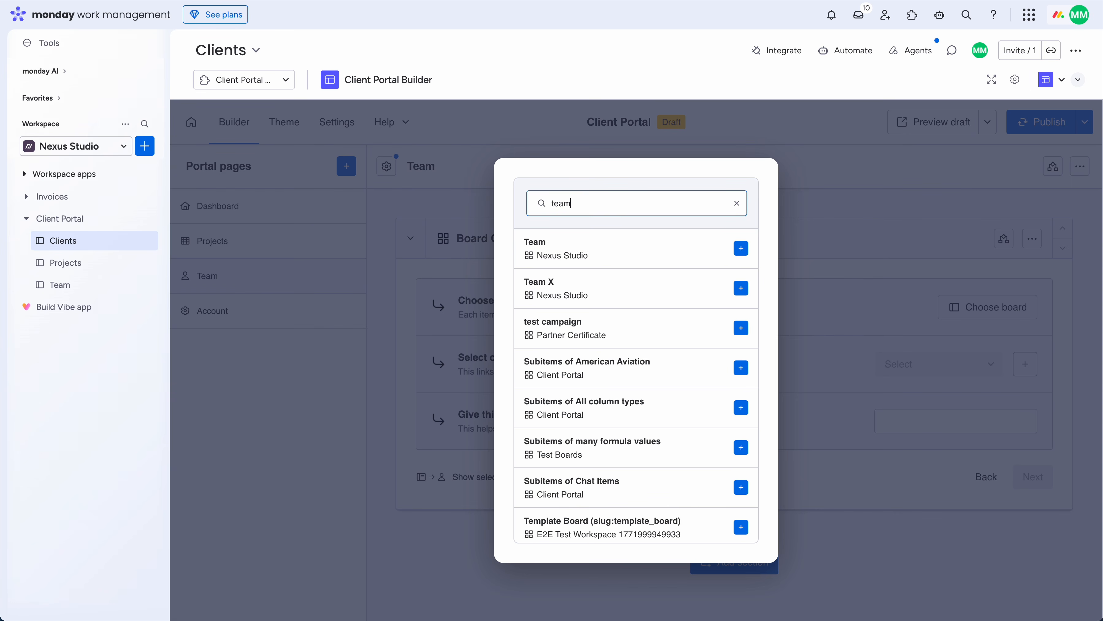
left_click(634, 246)
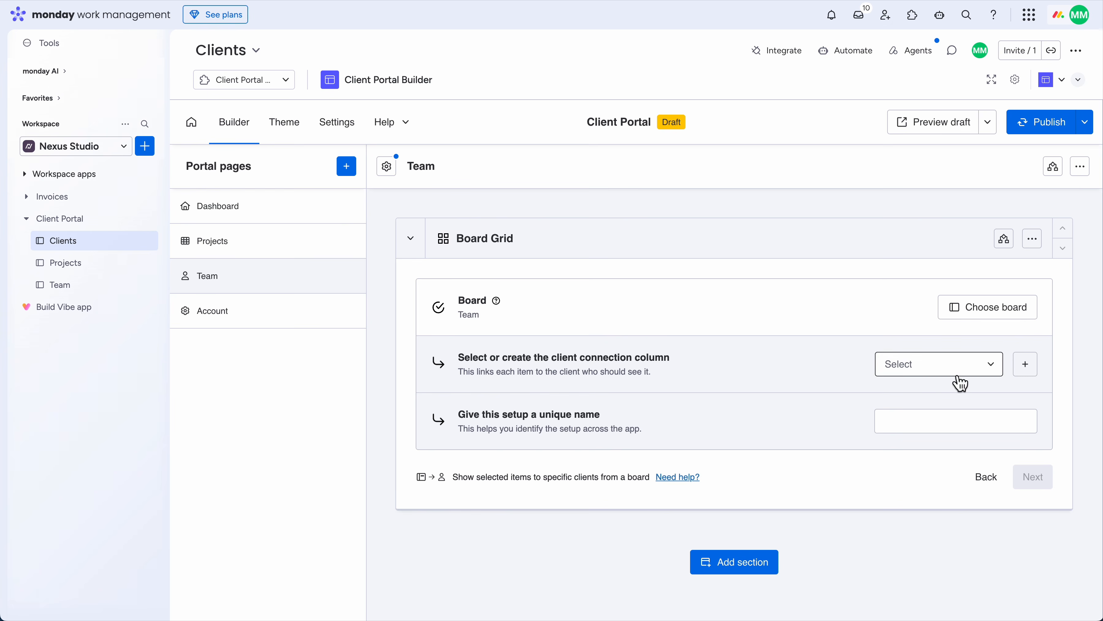
left_click(1032, 366)
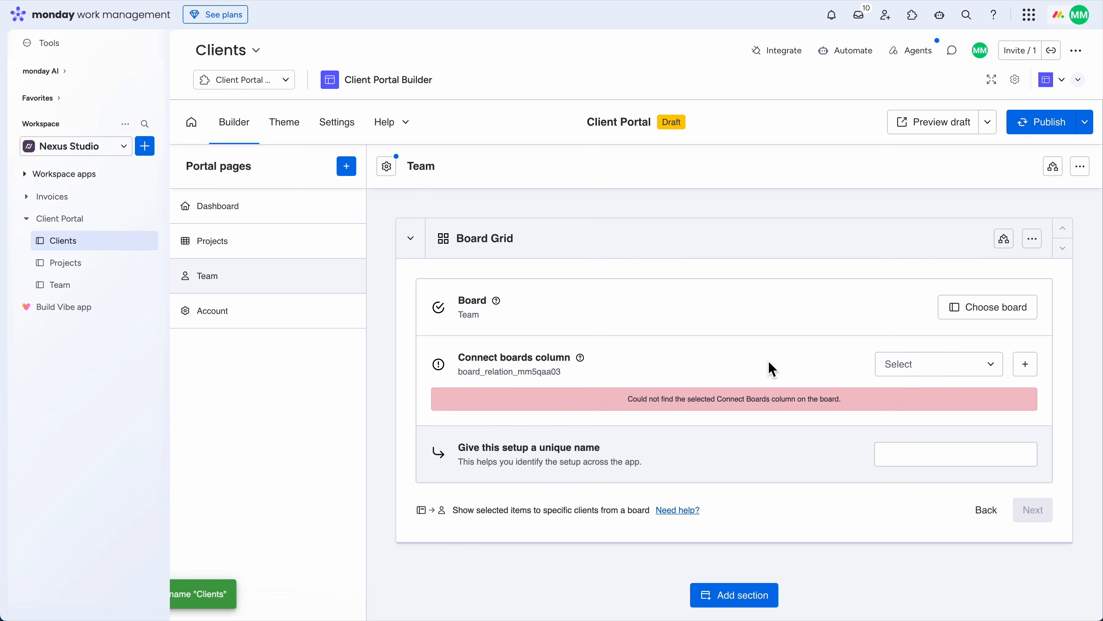
left_click(929, 424)
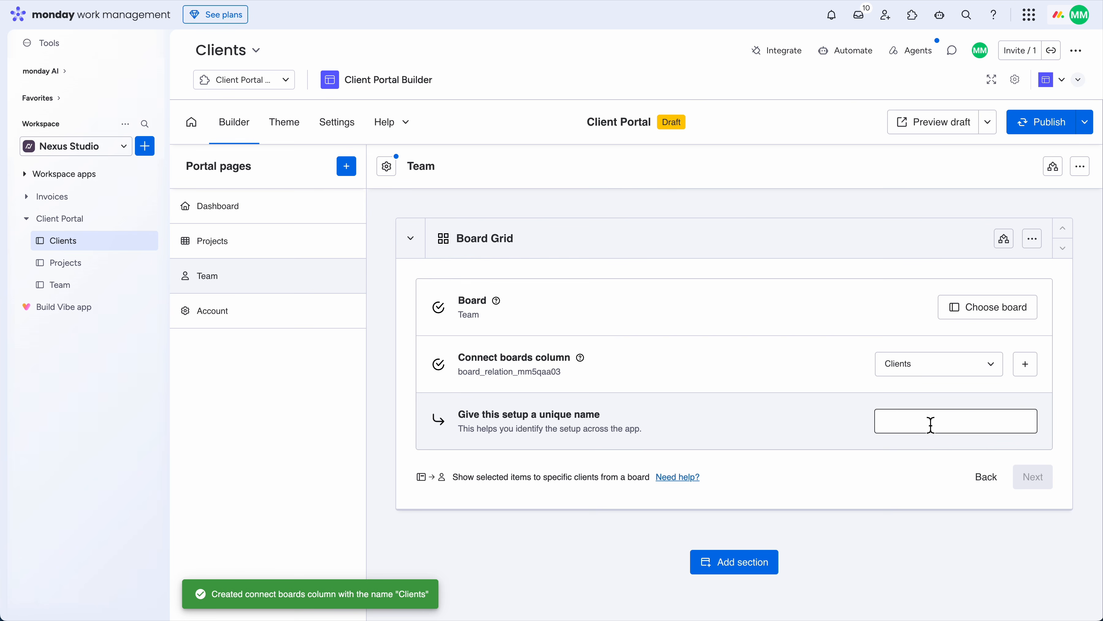
type("Team")
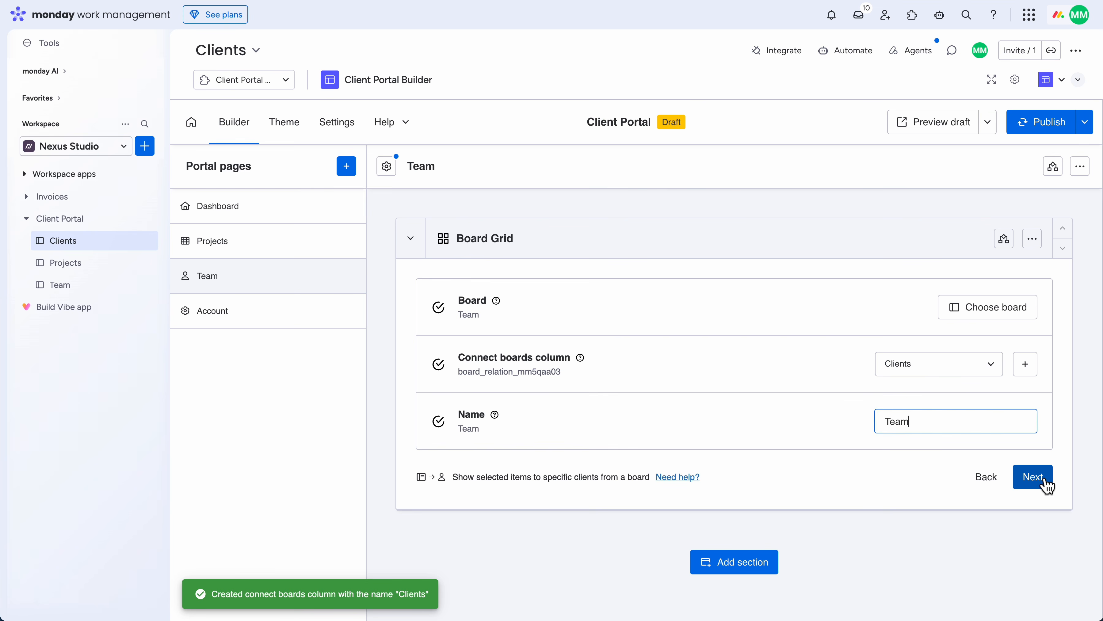
left_click(1042, 479)
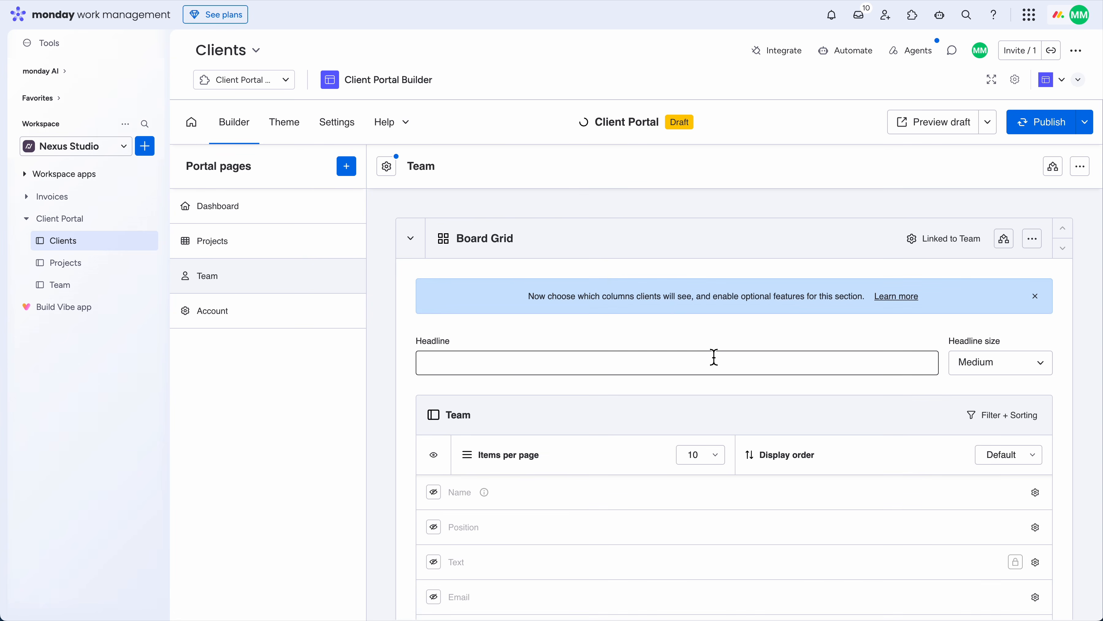
Make the Name, Position and Text columns visible in the Team grid
scroll(418, 373, "down", 3)
scroll(411, 370, "down", 1)
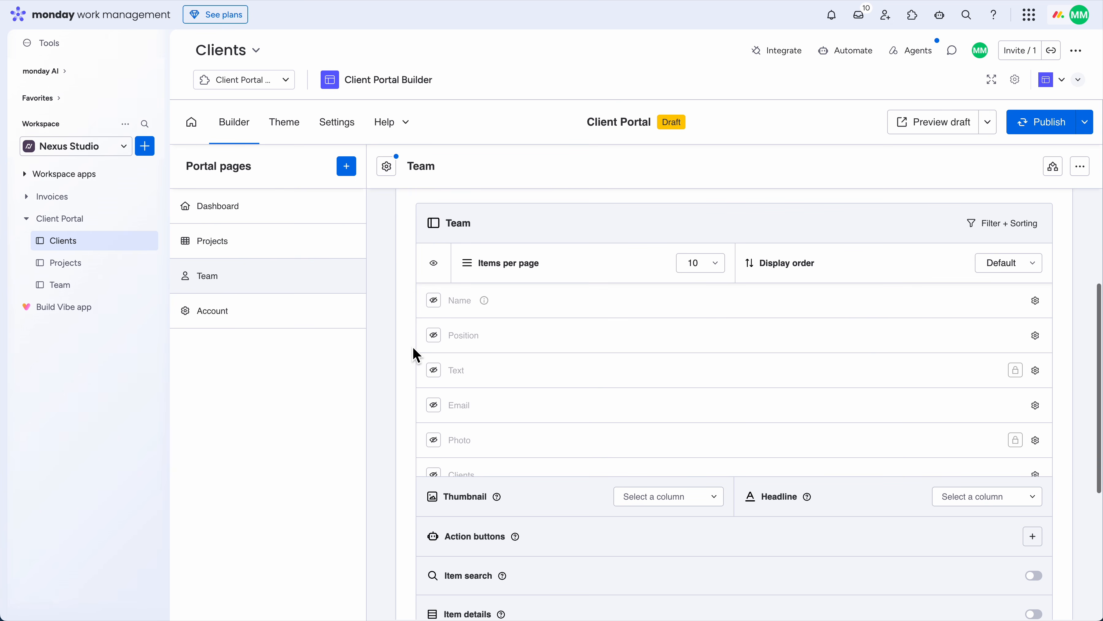
left_click(434, 304)
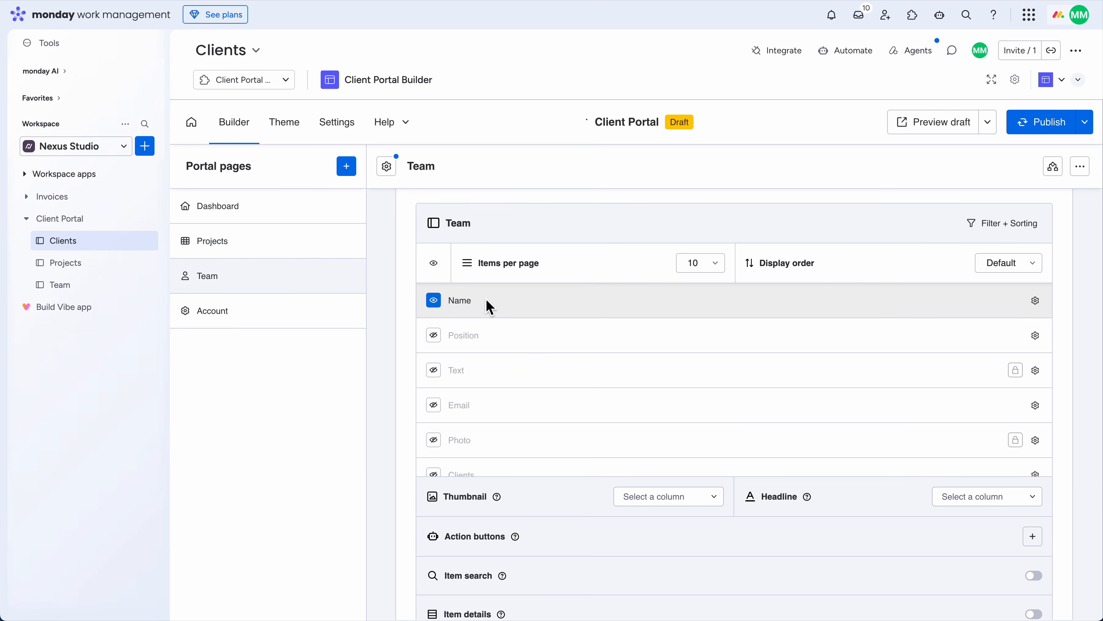
left_click(435, 336)
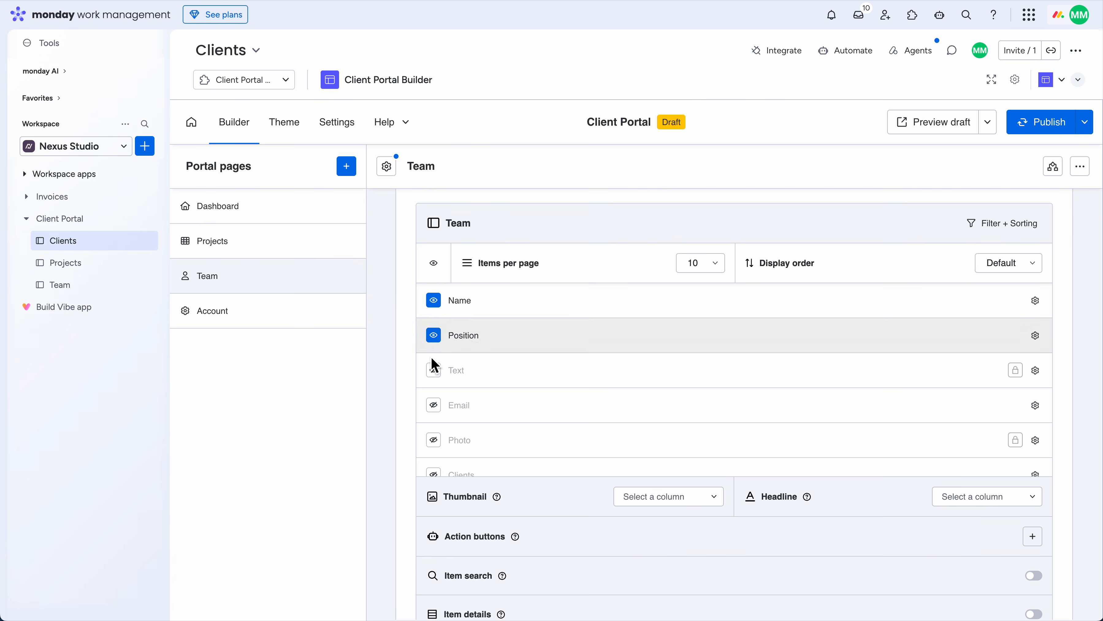
left_click(434, 369)
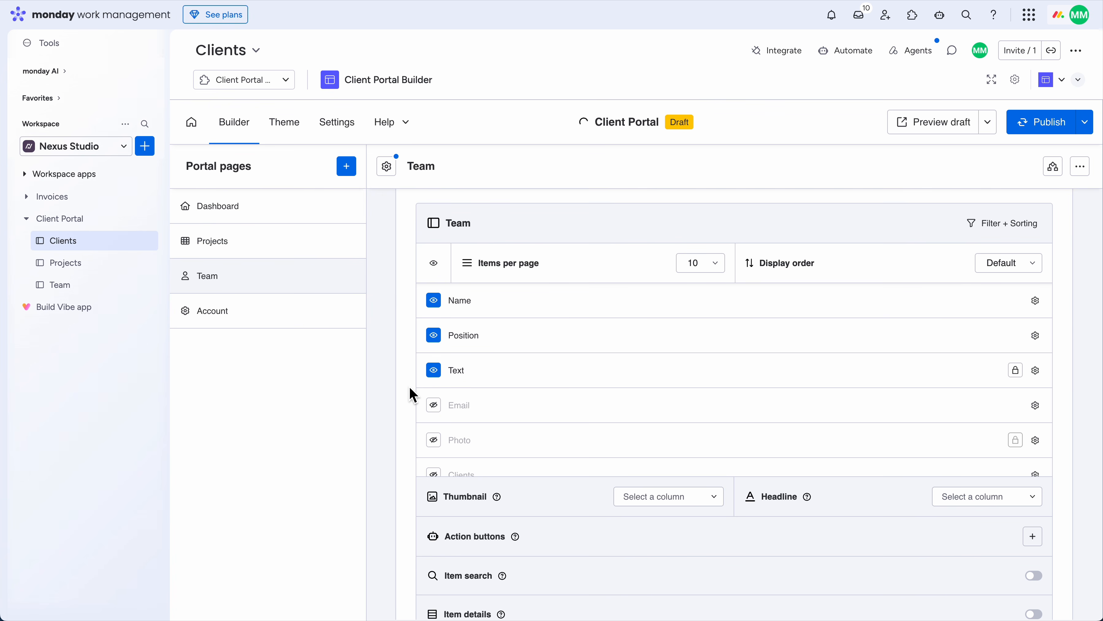
Use Photo as the grid thumbnail, enable item comments, and open the Team board
scroll(412, 395, "down", 3)
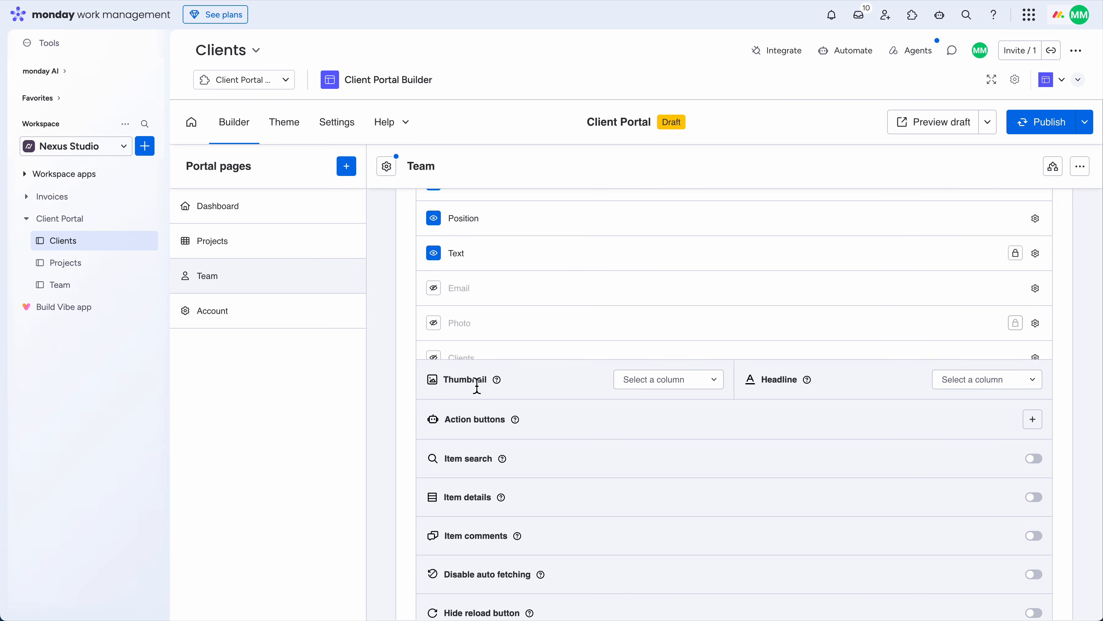
left_click(692, 385)
left_click(679, 409)
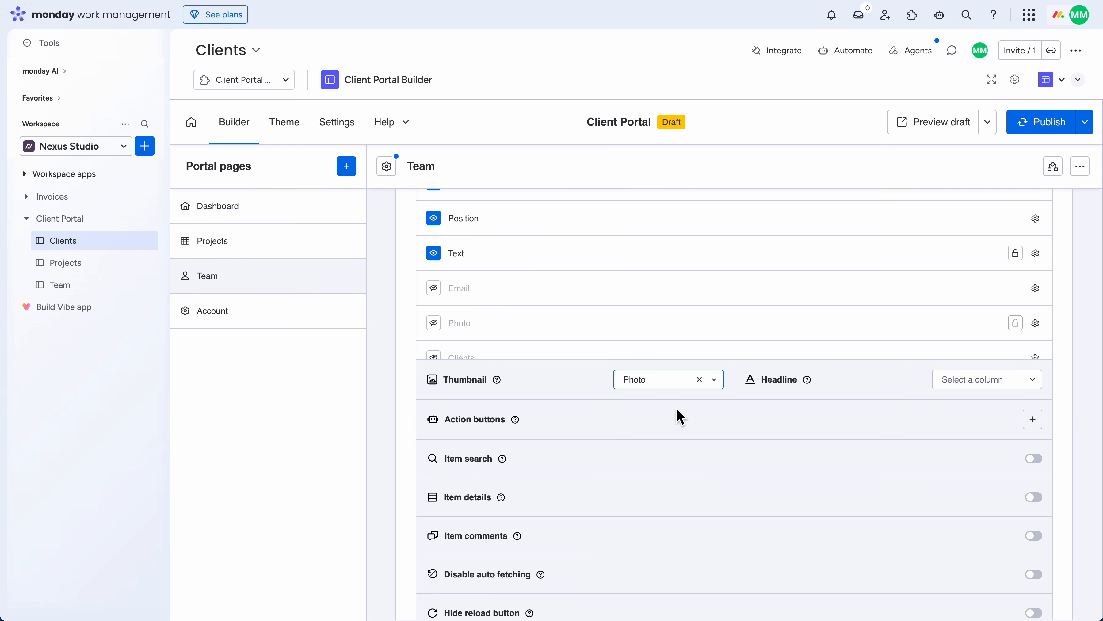
scroll(576, 407, "down", 2)
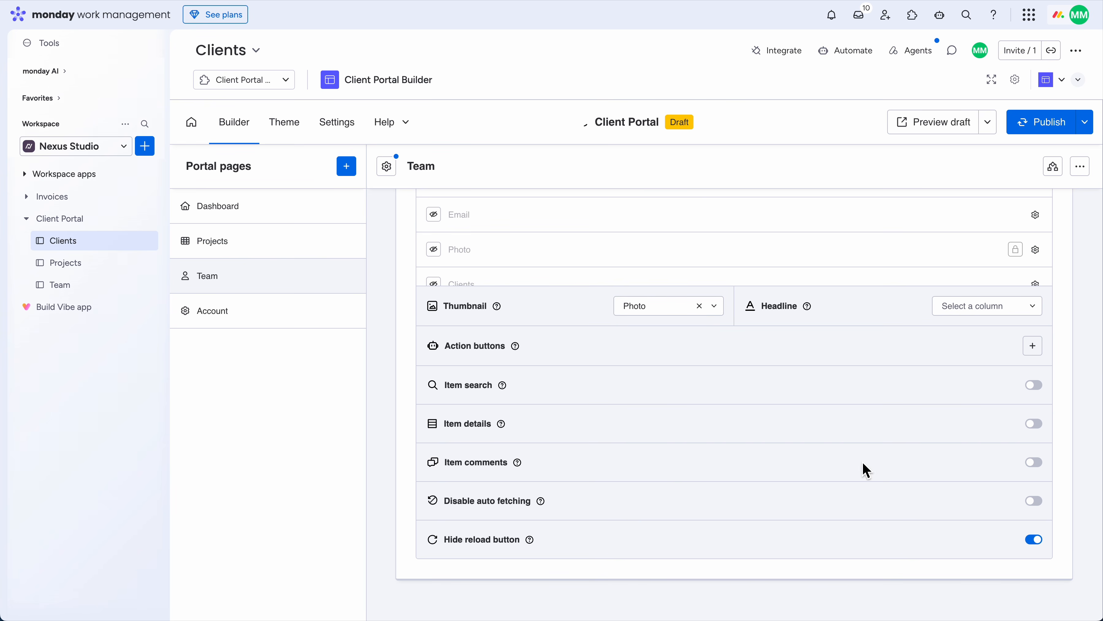
left_click(1034, 463)
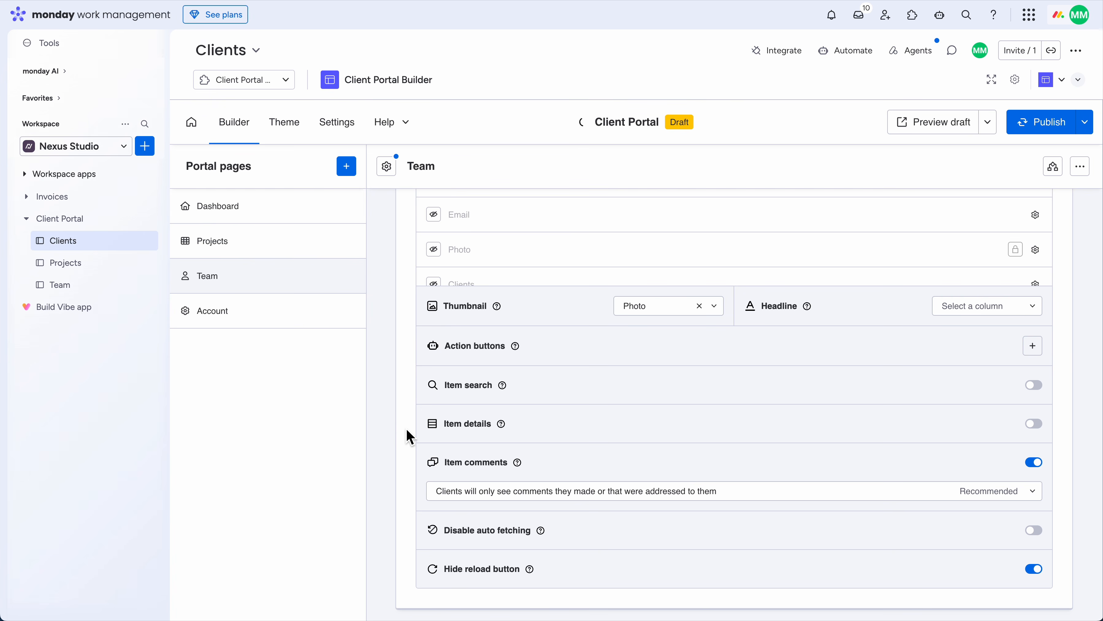
left_click(99, 280)
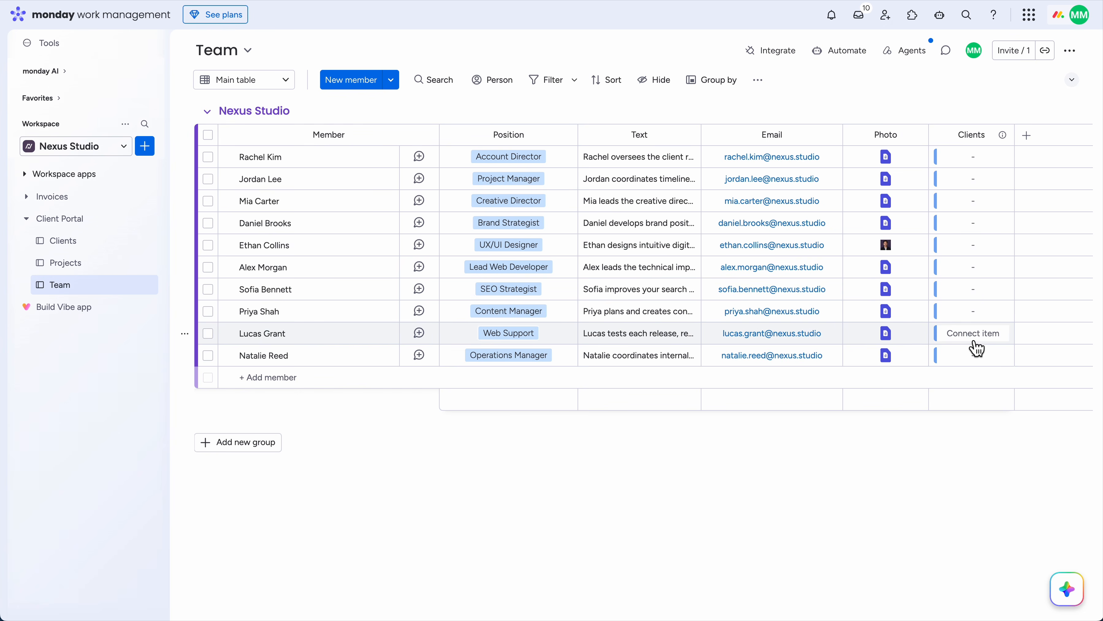
Link the first and third team members to Northbridge Properties in the Clients column
left_click(983, 163)
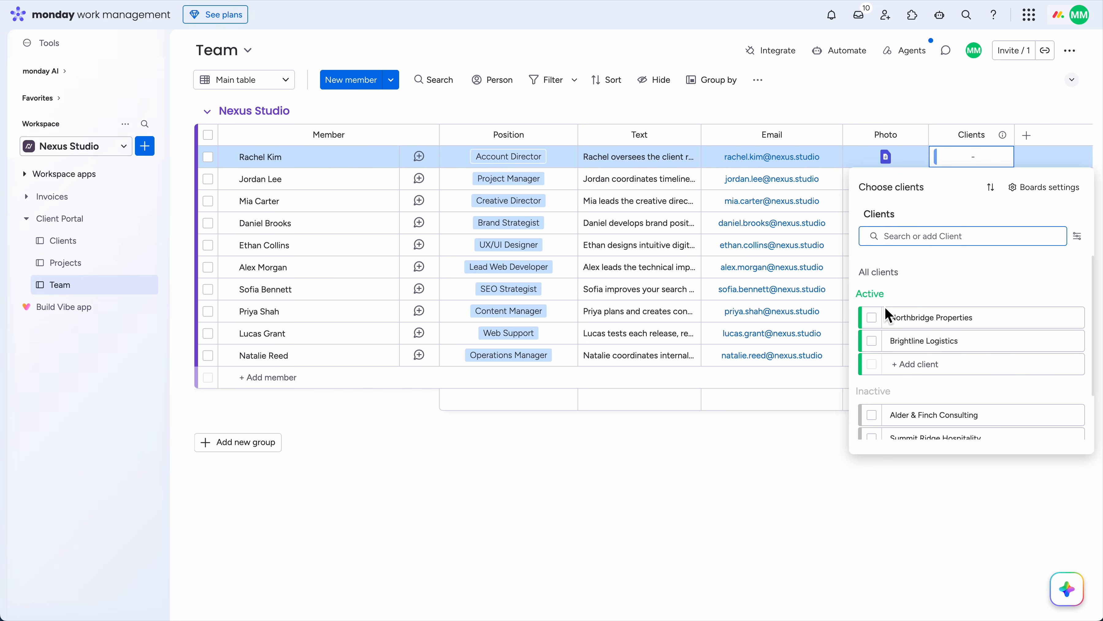
left_click(873, 319)
left_click(790, 446)
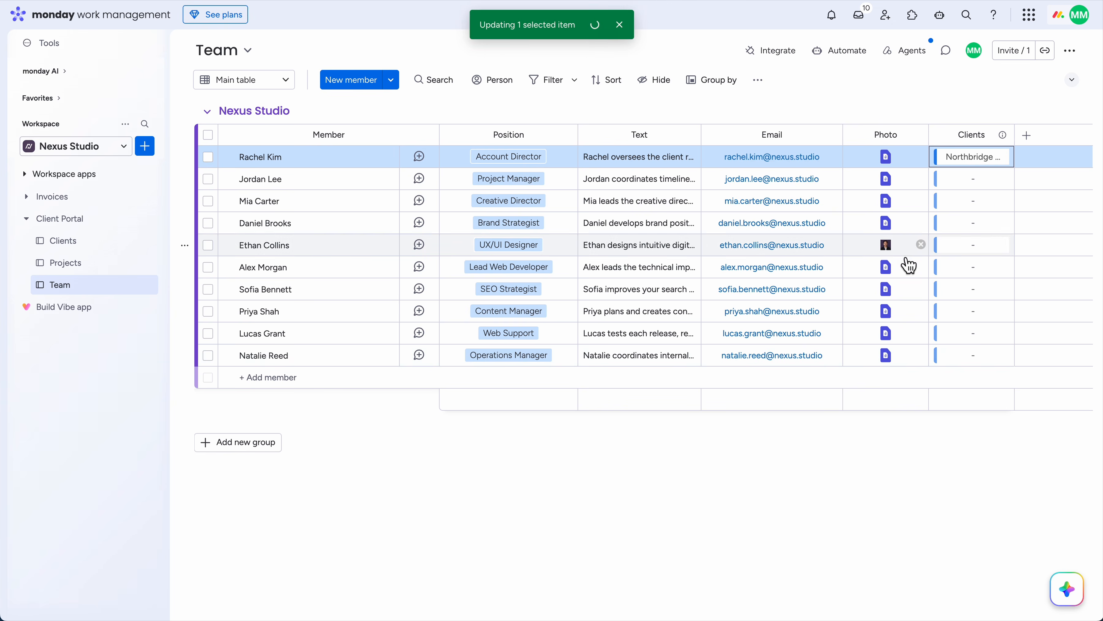
left_click(967, 205)
left_click(877, 365)
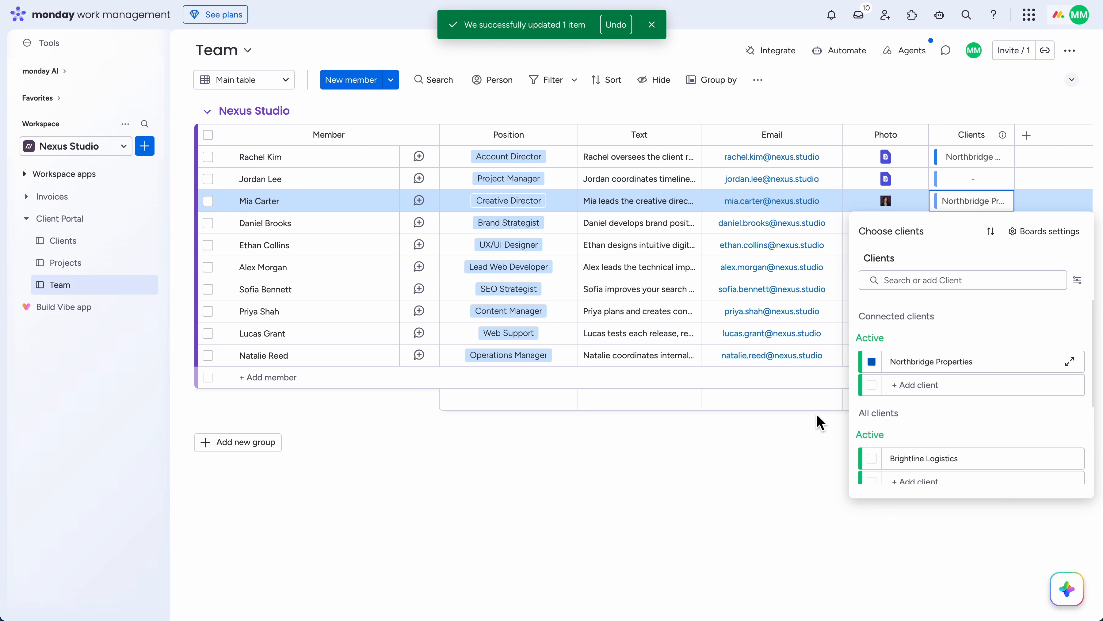
left_click(767, 443)
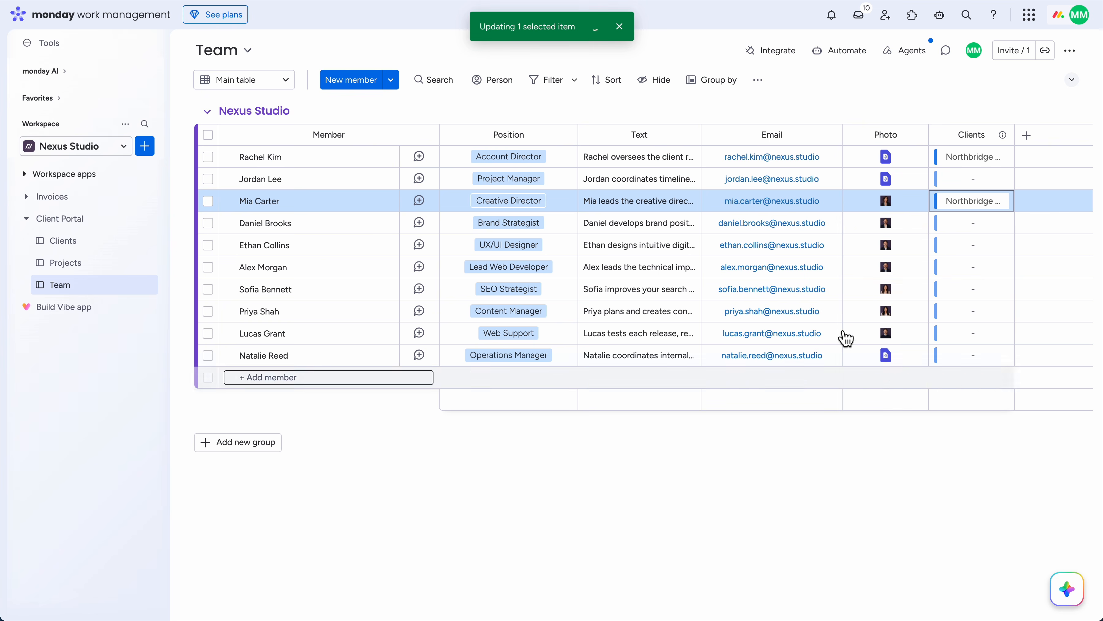
Link two more team members to Northbridge Properties, then open the Clients board
left_click(971, 252)
left_click(872, 406)
left_click(766, 476)
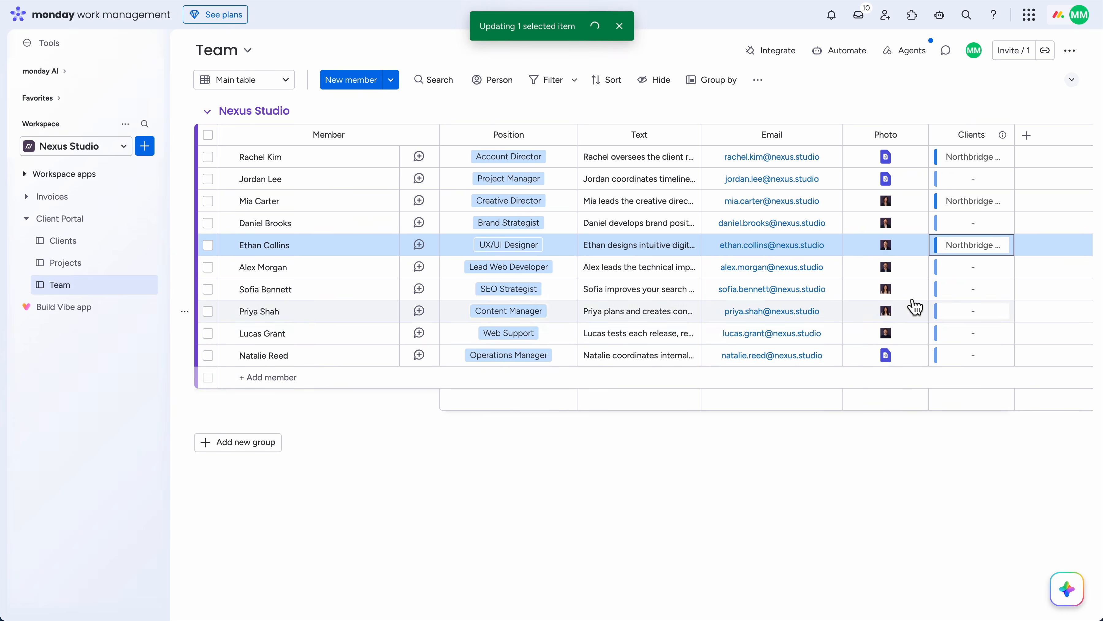
left_click(967, 298)
left_click(872, 450)
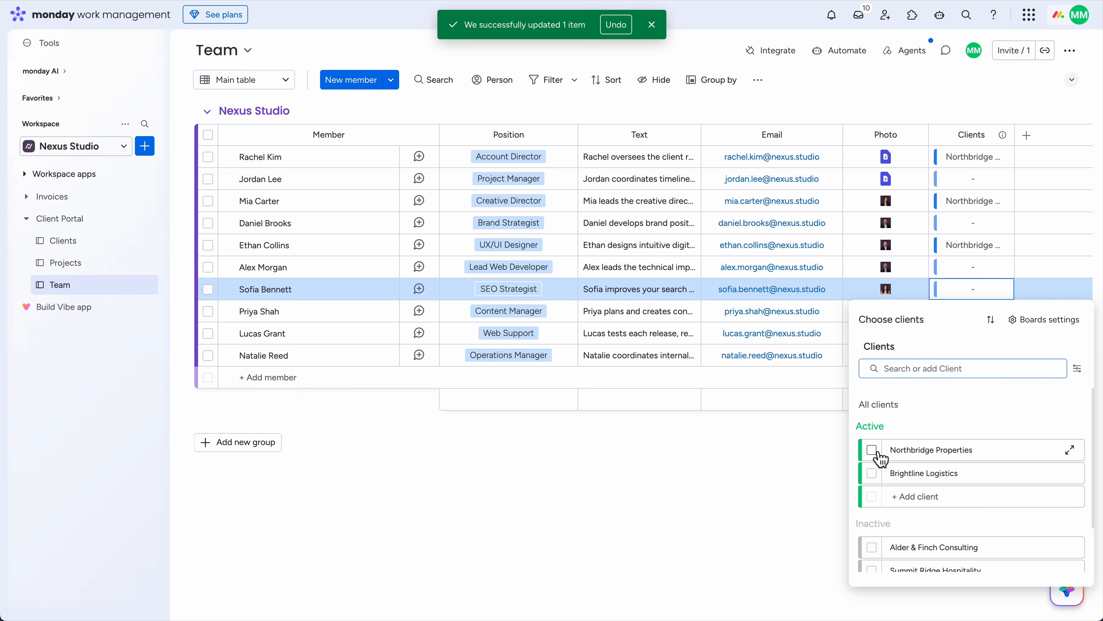
left_click(691, 464)
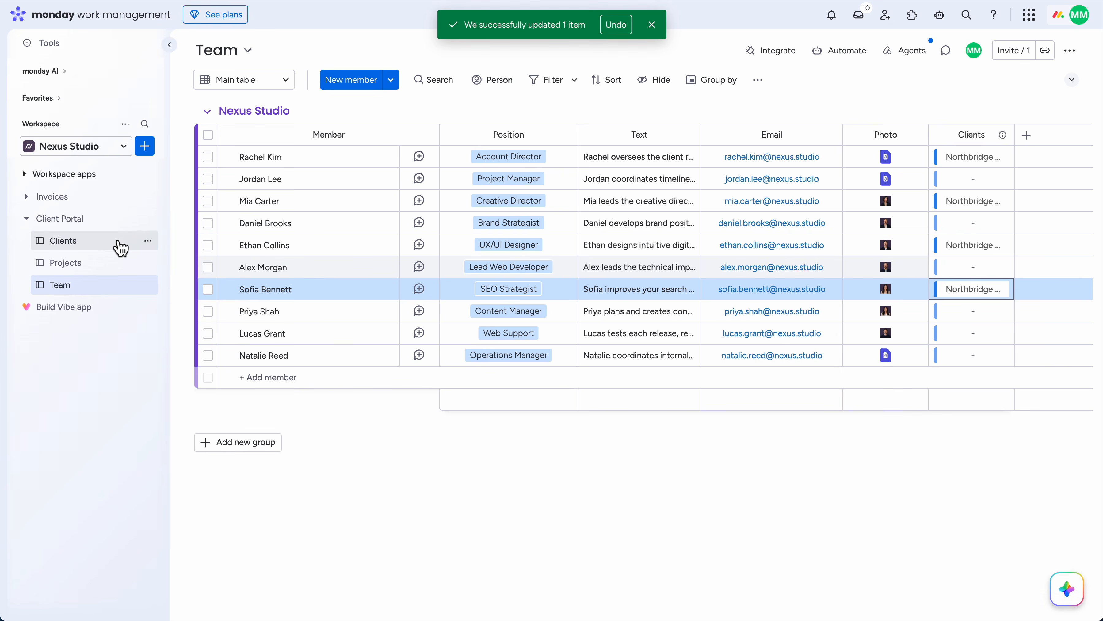
left_click(124, 241)
Preview the portal draft, review the Team page's member cards, and close the preview
left_click(651, 25)
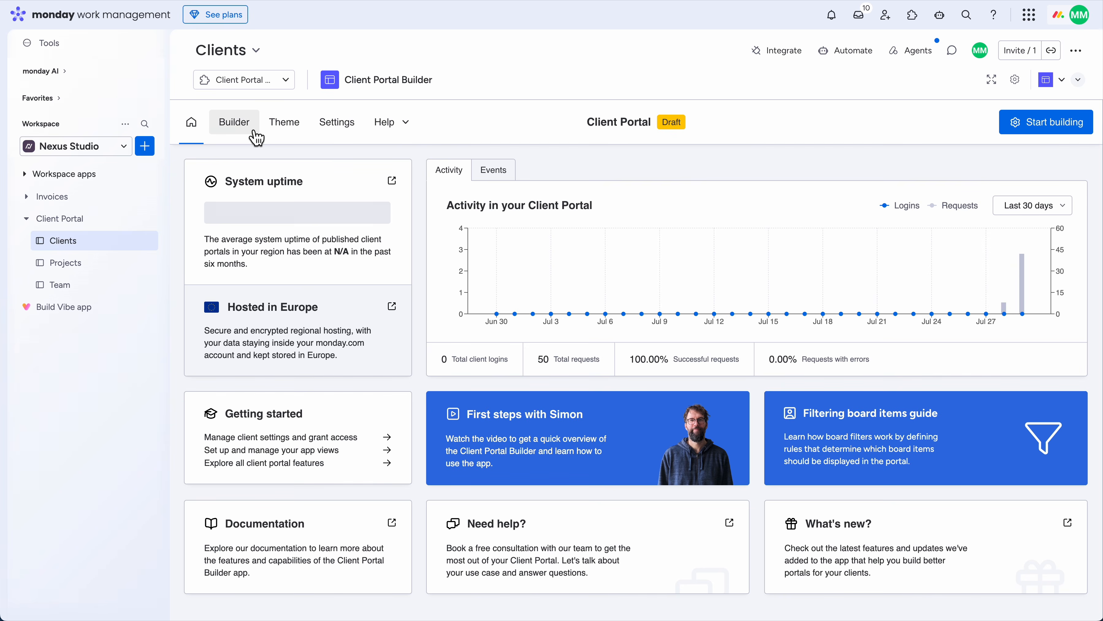
left_click(258, 129)
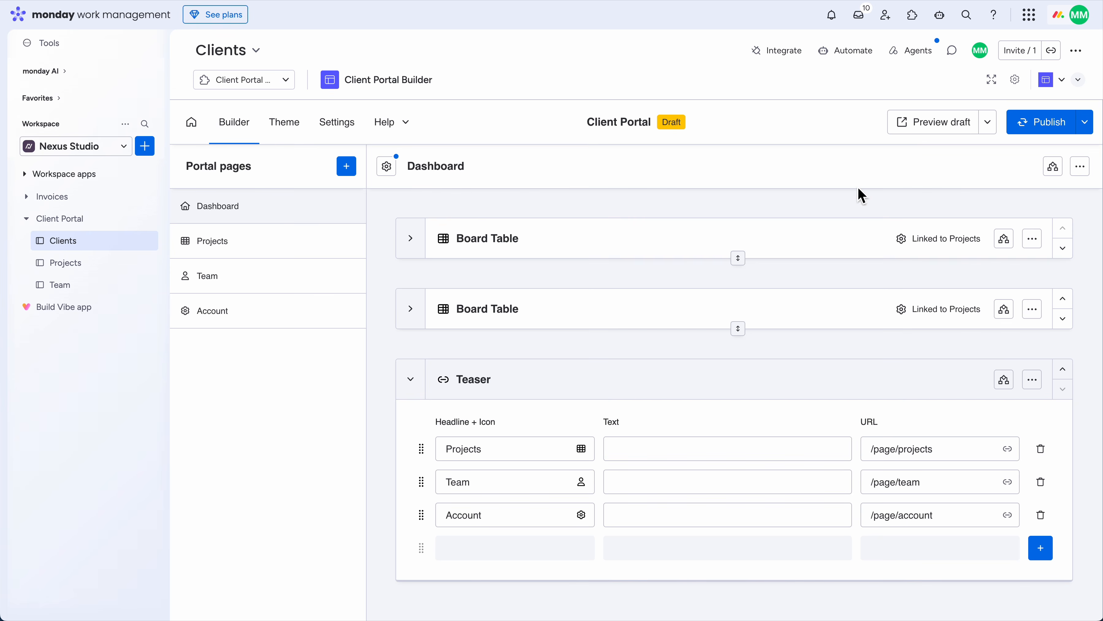
left_click(945, 127)
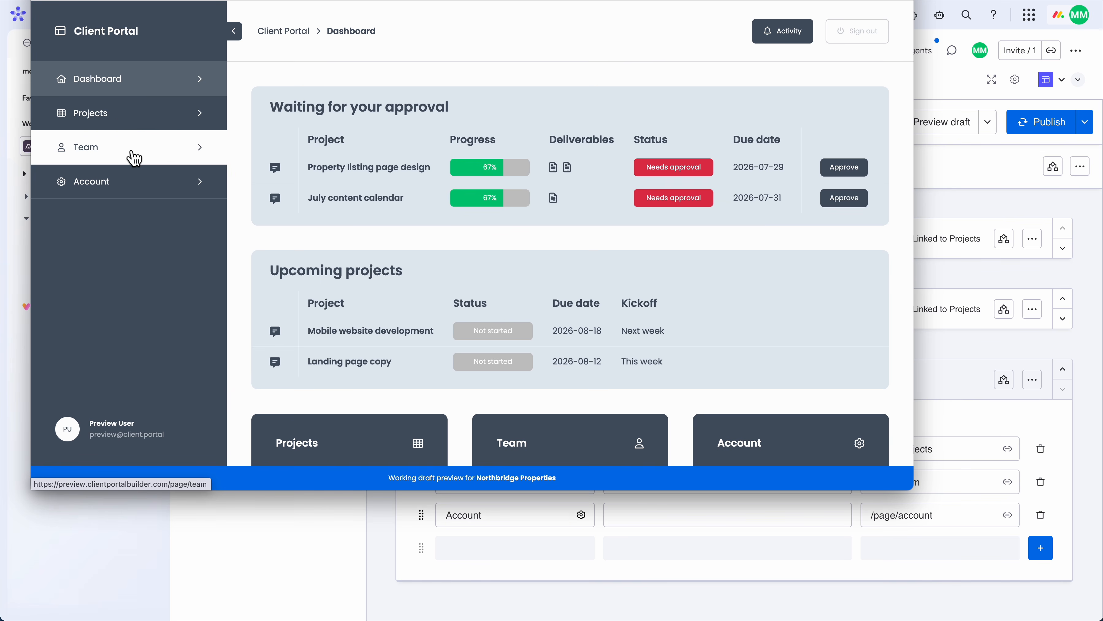
left_click(133, 158)
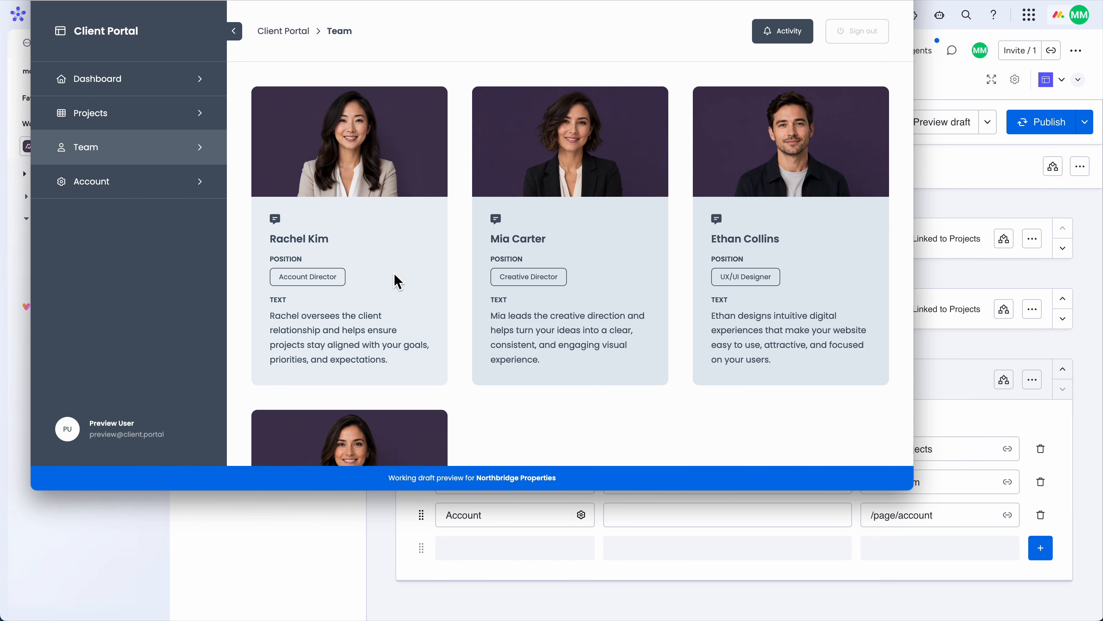
scroll(626, 259, "down", 3)
scroll(626, 258, "up", 3)
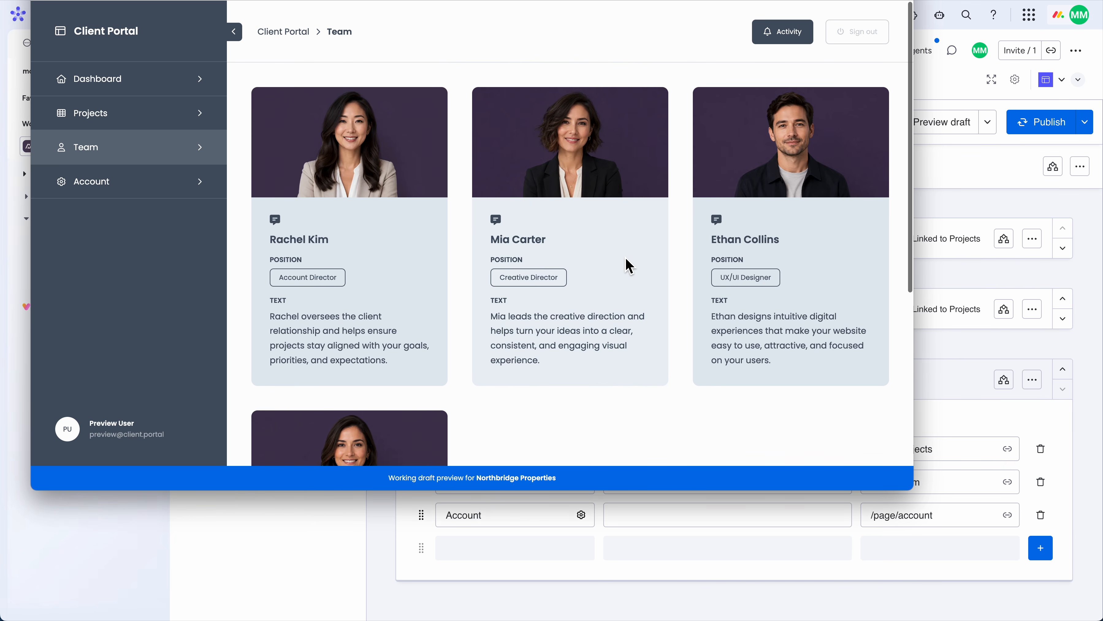
key("Escape")
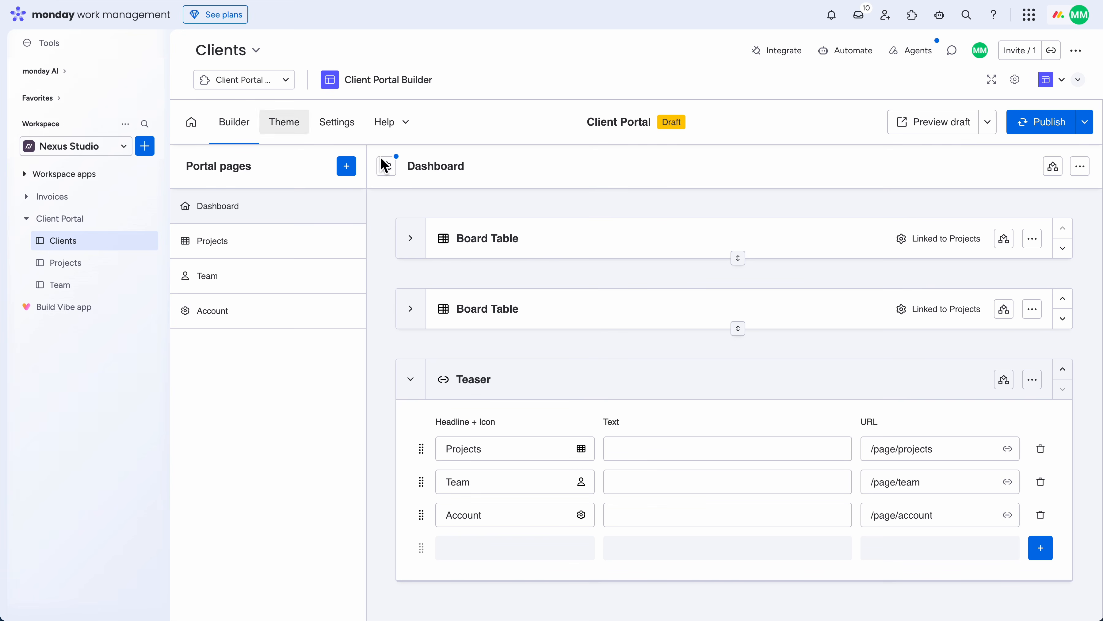
Add a Client Item section headlined 'Company information' to the Account page
left_click(266, 324)
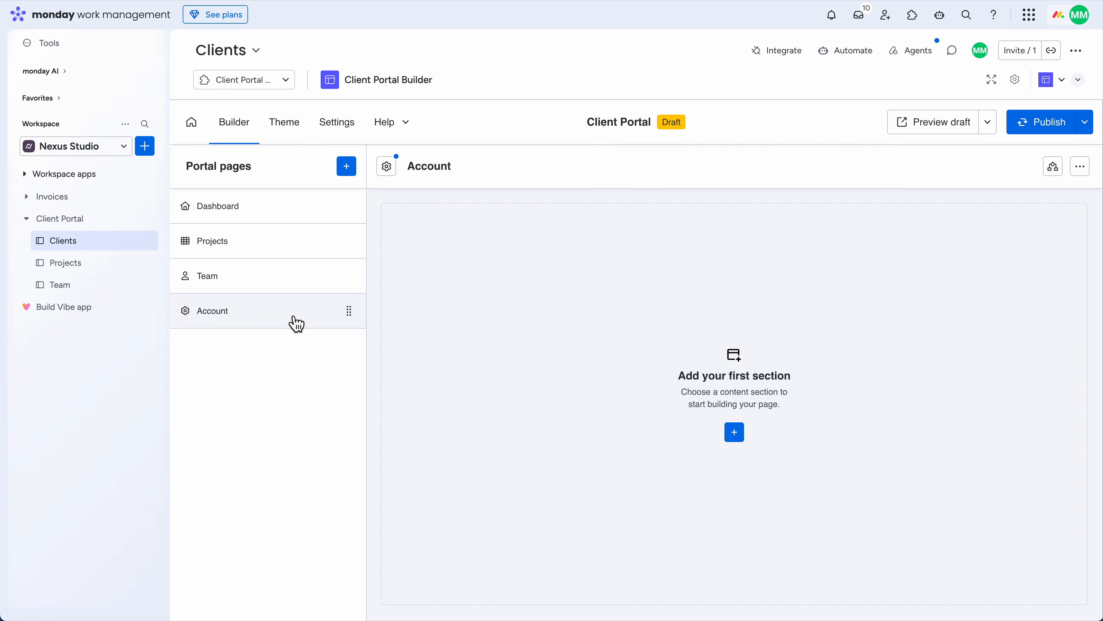
left_click(736, 434)
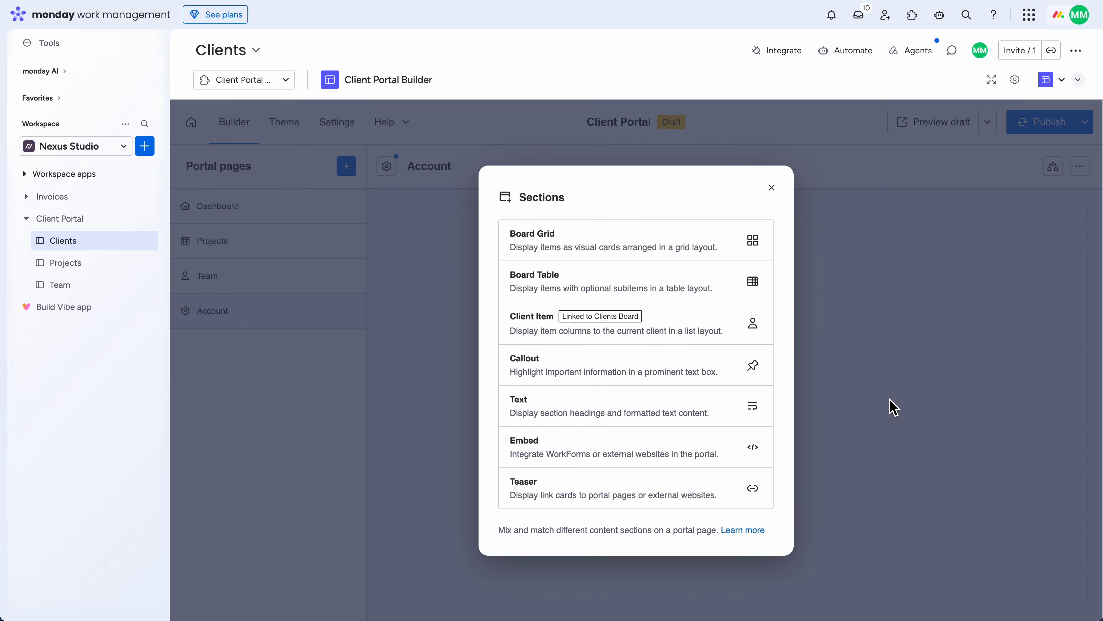
left_click(656, 328)
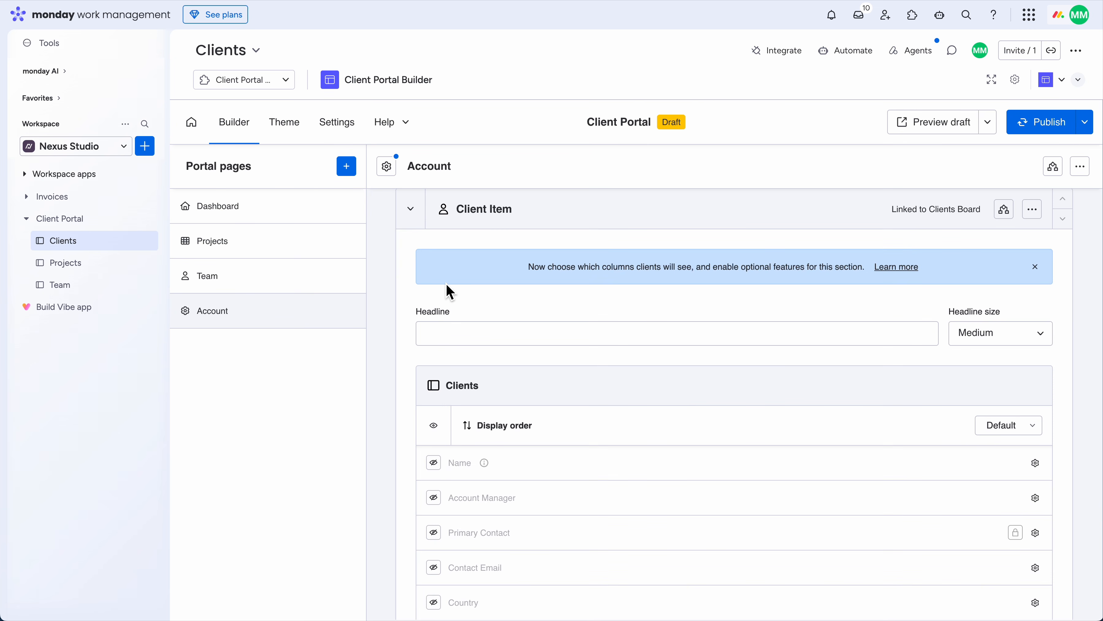
scroll(604, 357, "down", 3)
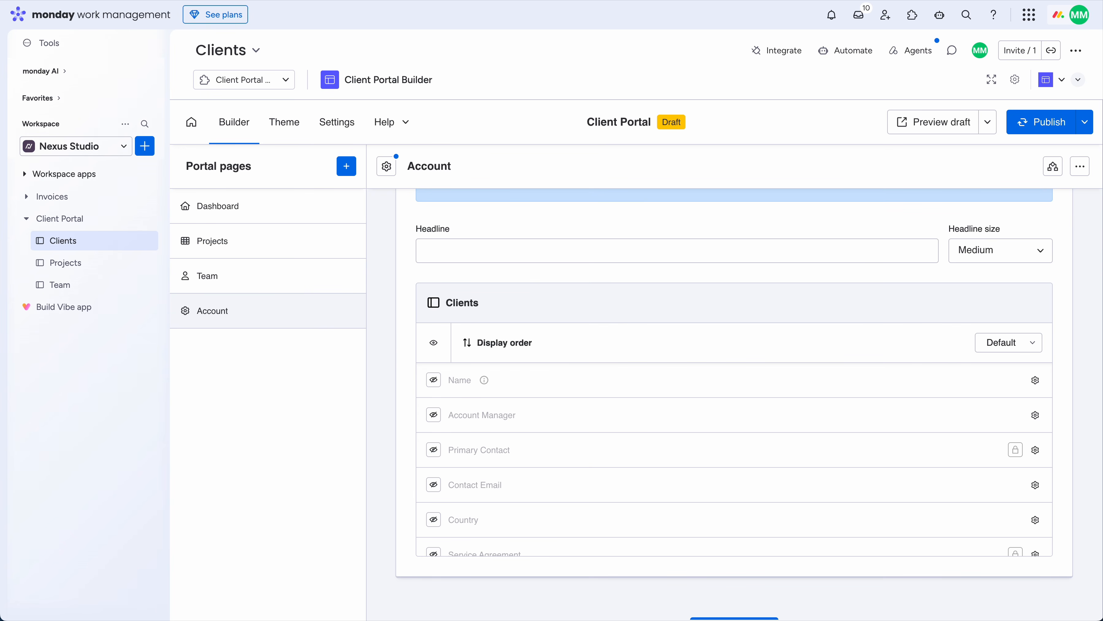
left_click(483, 261)
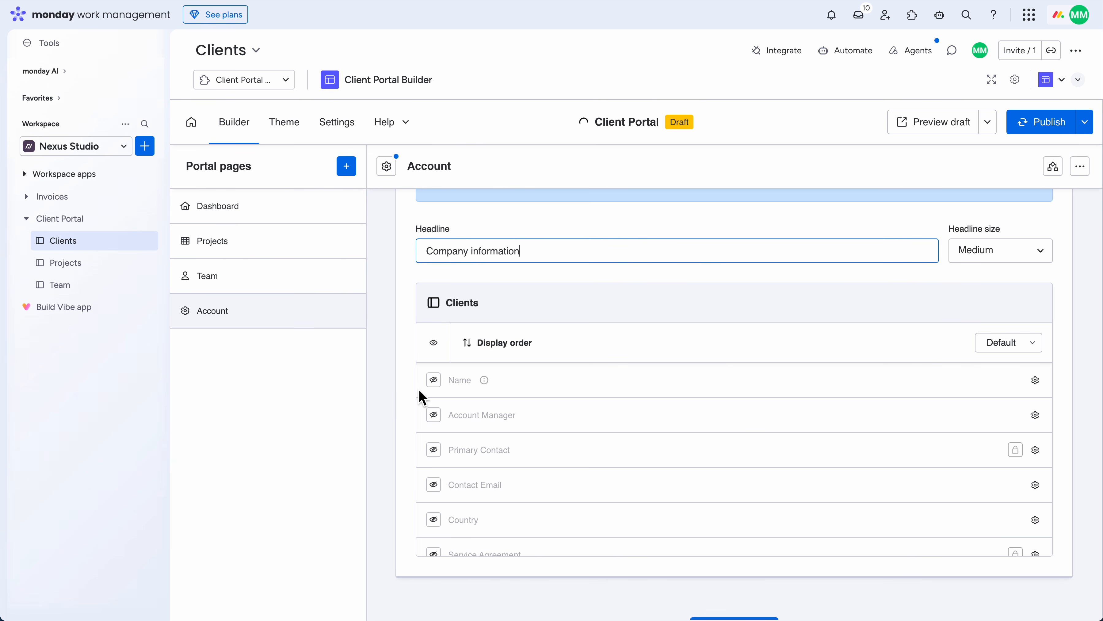
Show the Name, Account Manager, Primary Contact, Contact Email and Country fields to clients
left_click(434, 382)
left_click(434, 416)
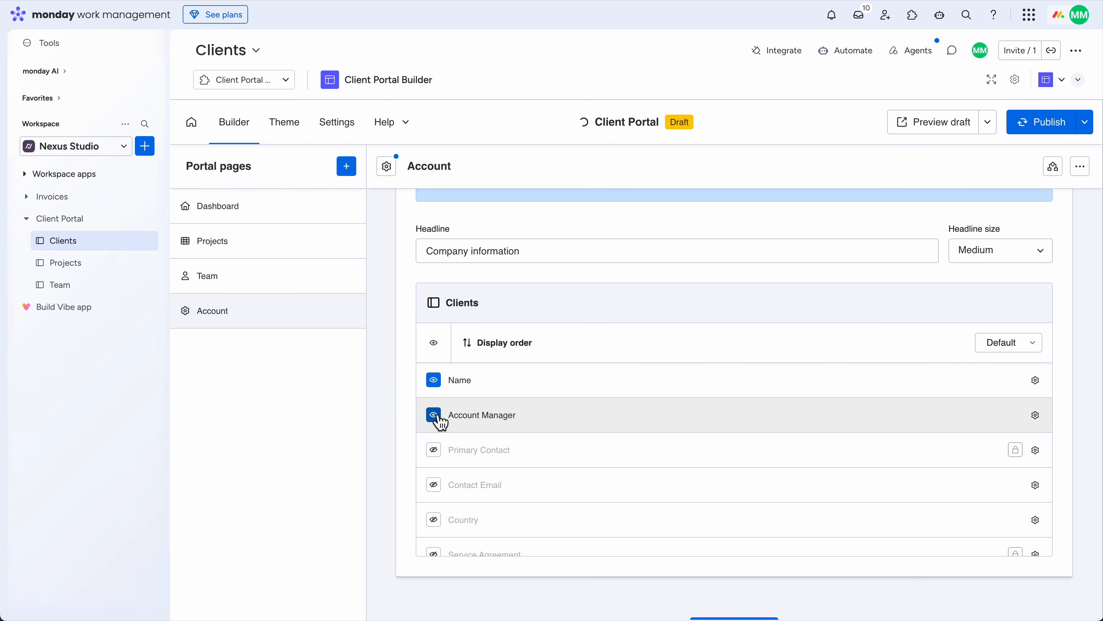
left_click(434, 451)
left_click(434, 486)
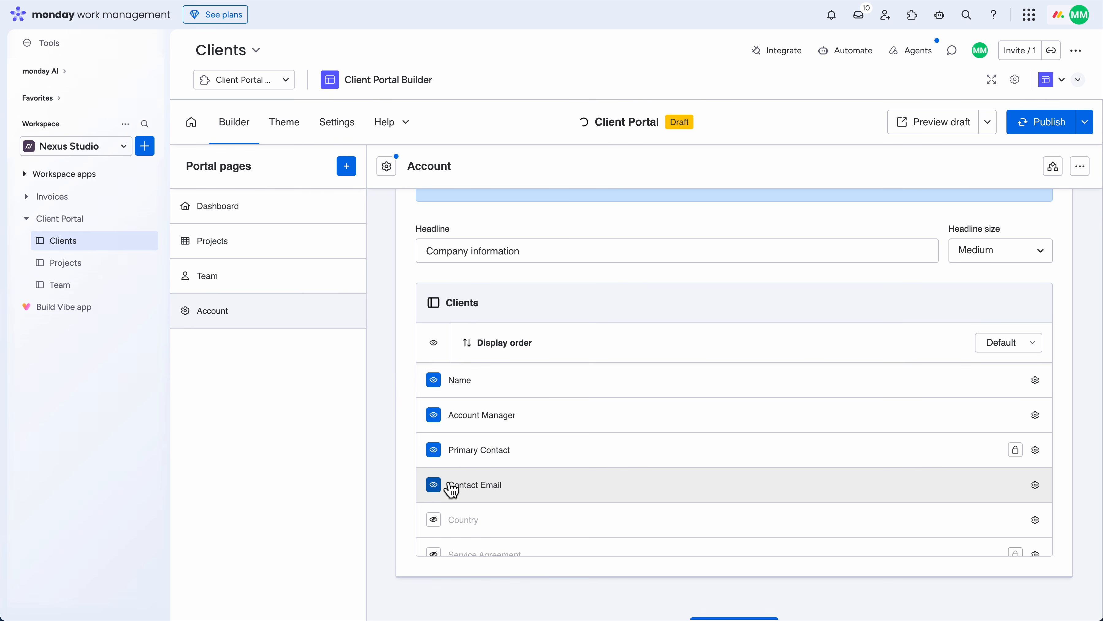
scroll(452, 487, "down", 2)
left_click(435, 444)
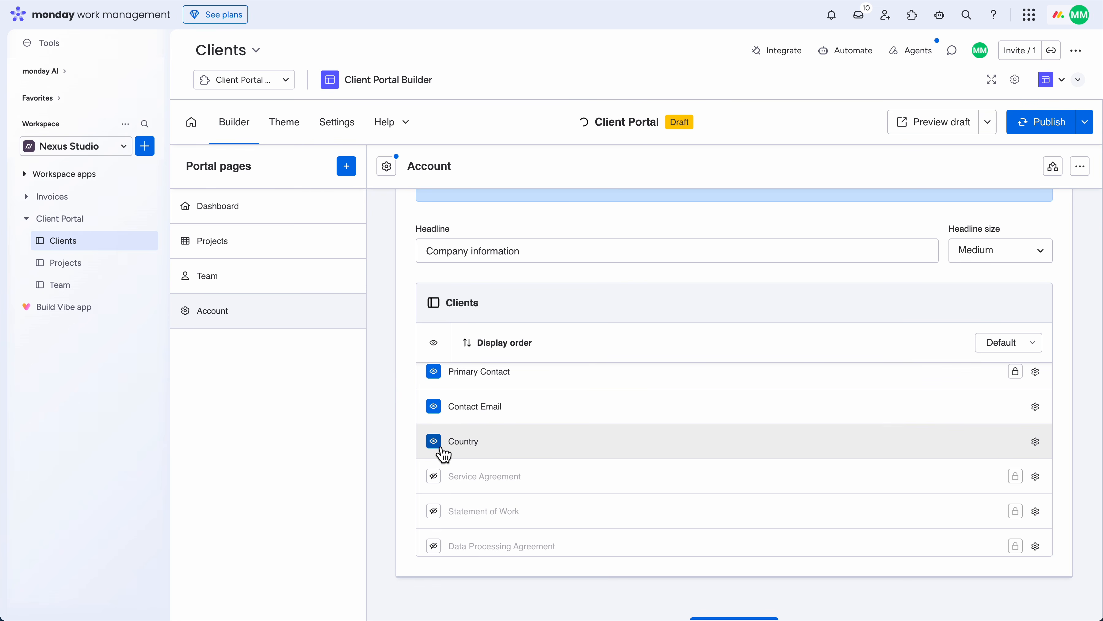
scroll(402, 443, "up", 3)
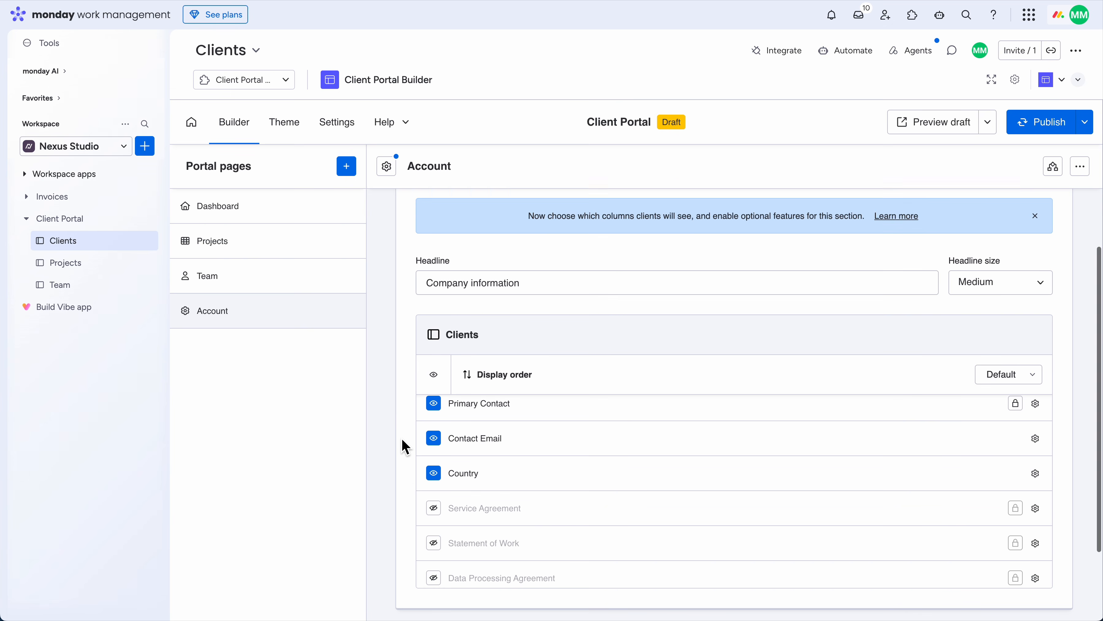
Duplicate the Company information section and rename the copy's headline to Contracts
left_click(1031, 238)
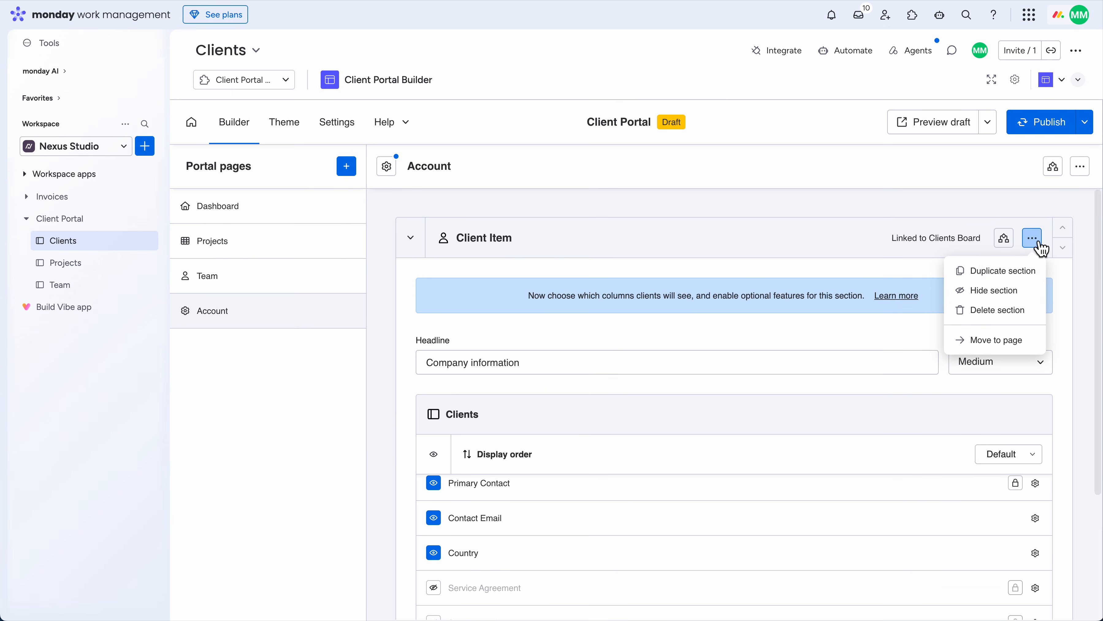
left_click(1013, 270)
left_click(771, 284)
key("alt+shift+Left")
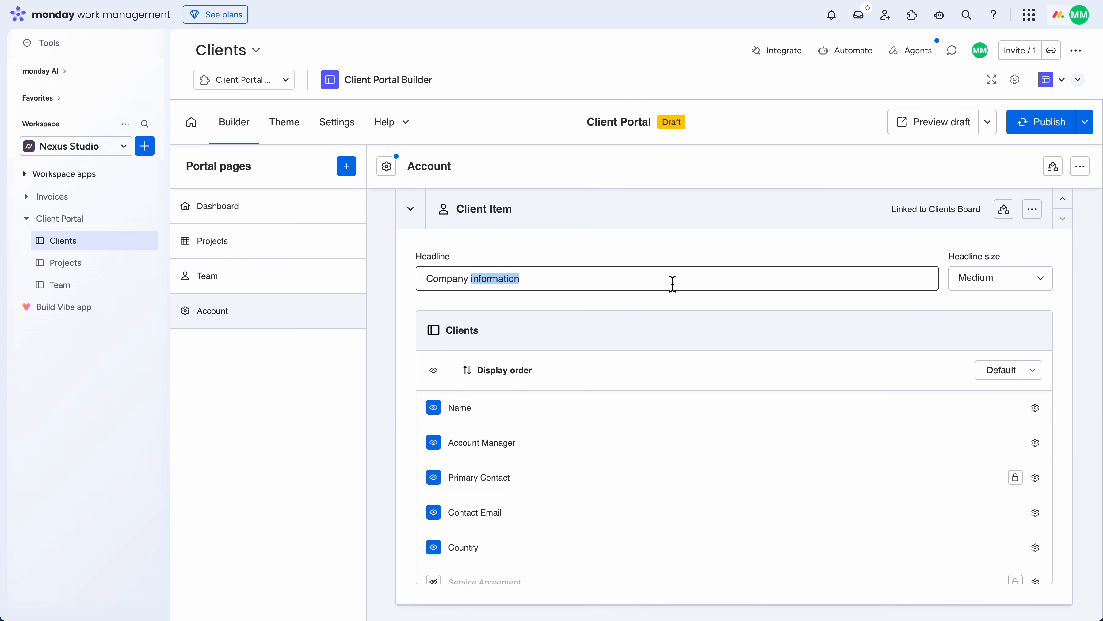
key("alt+shift+Left")
type("Contracts")
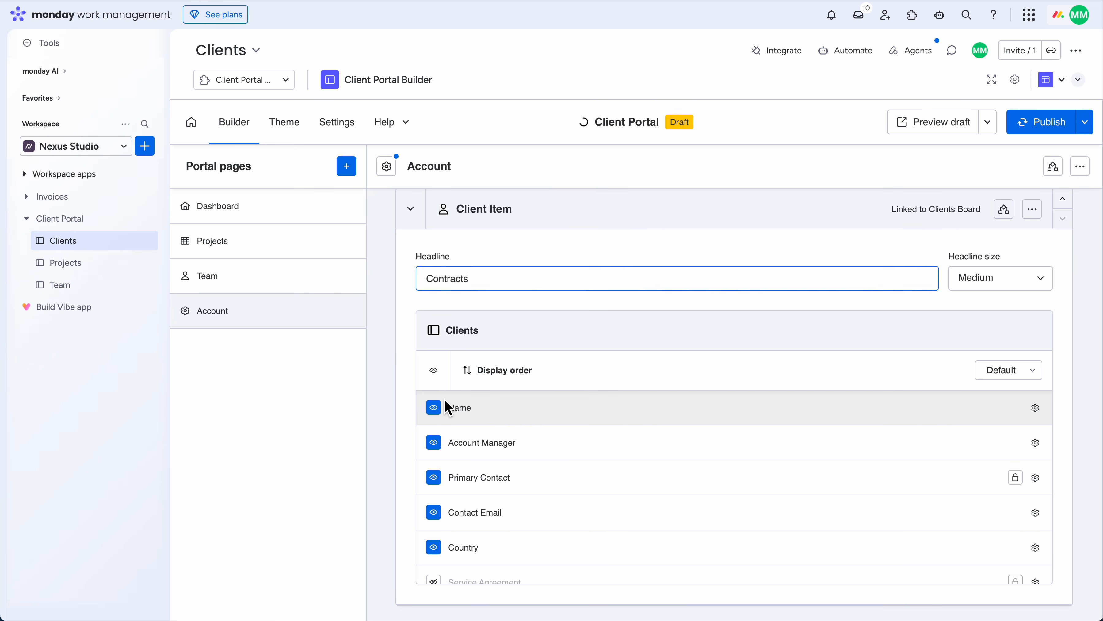
Hide all fields, then show only Service Agreement, Statement of Work and Data Processing Agreement
left_click(436, 372)
scroll(452, 410, "down", 3)
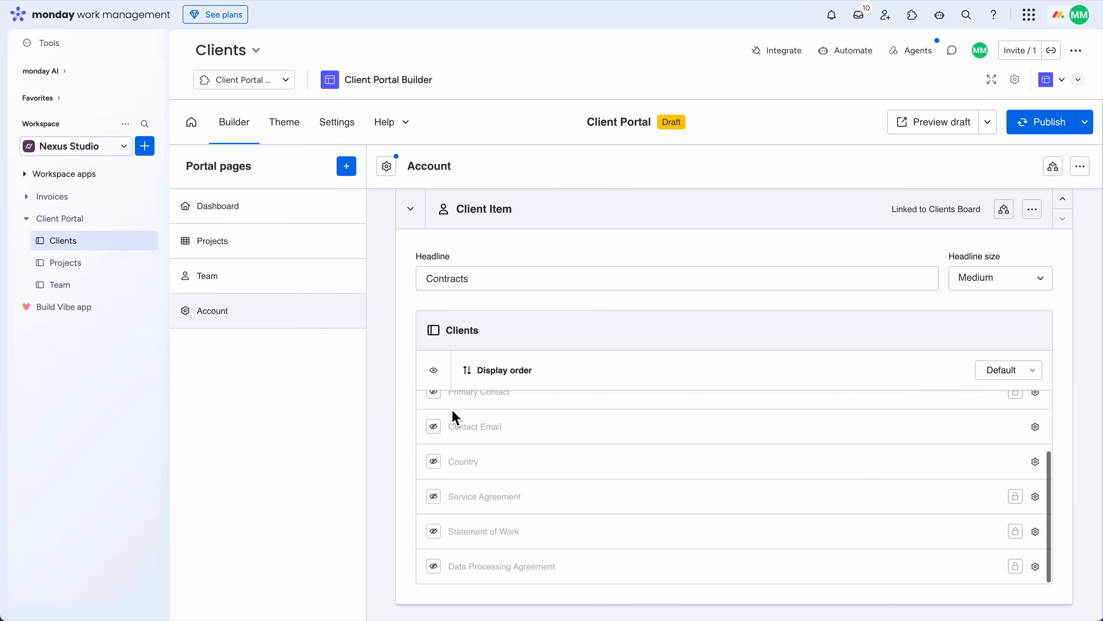
left_click(437, 499)
left_click(434, 533)
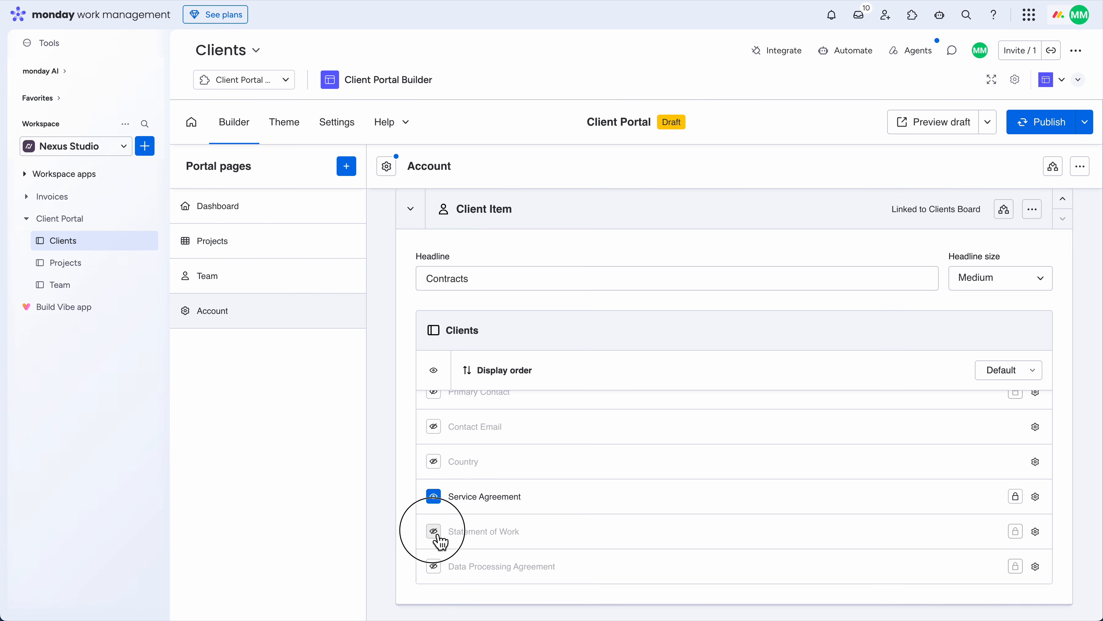
left_click(435, 568)
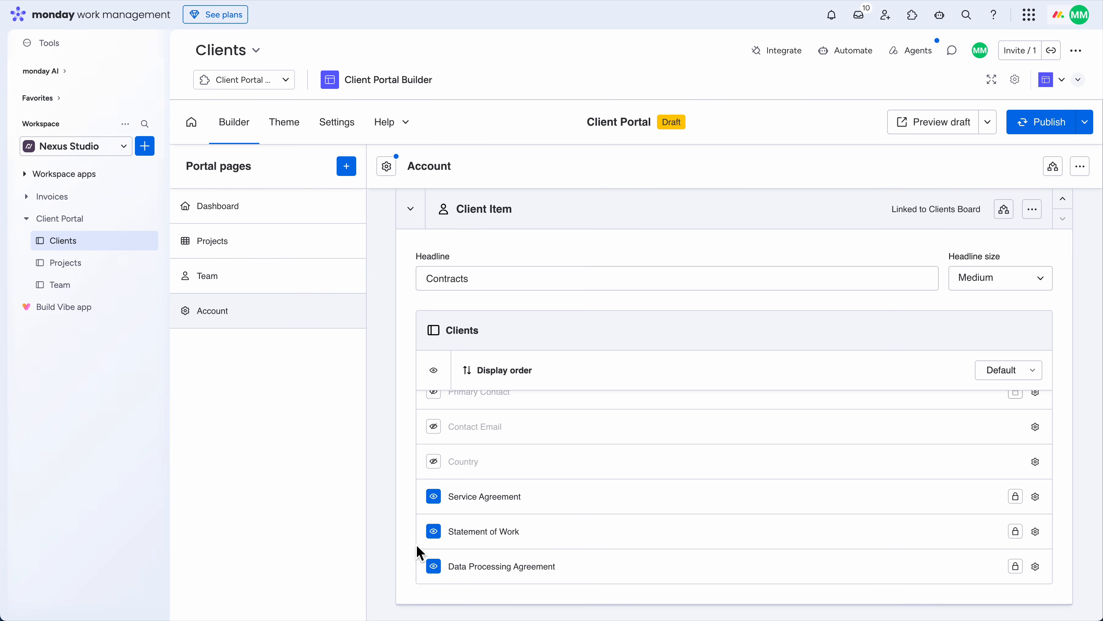
scroll(416, 552, "down", 2)
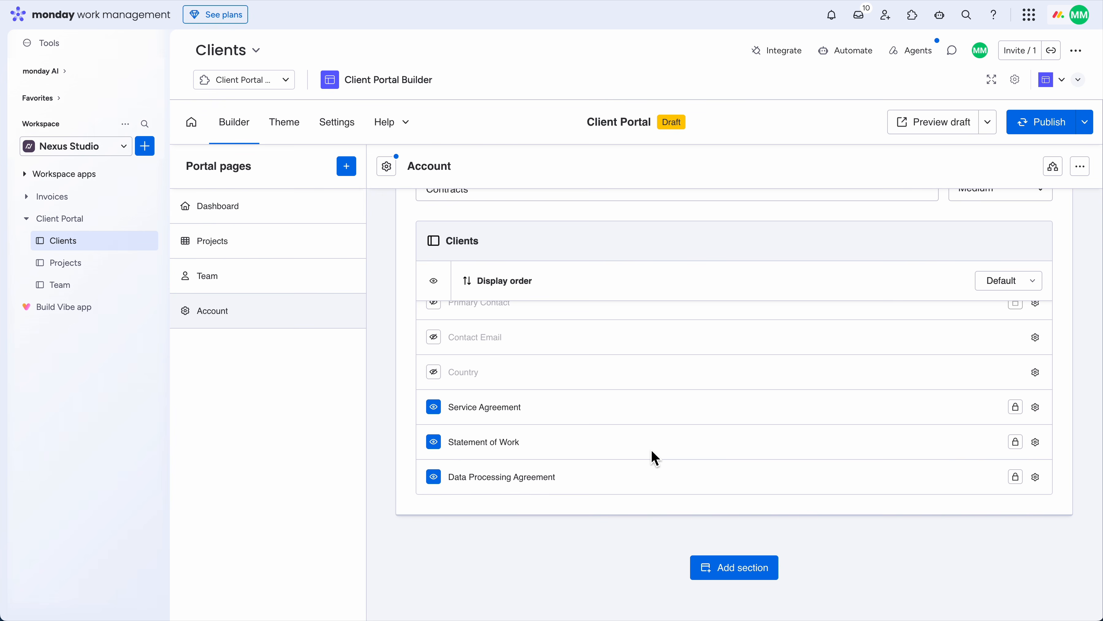
left_click(935, 128)
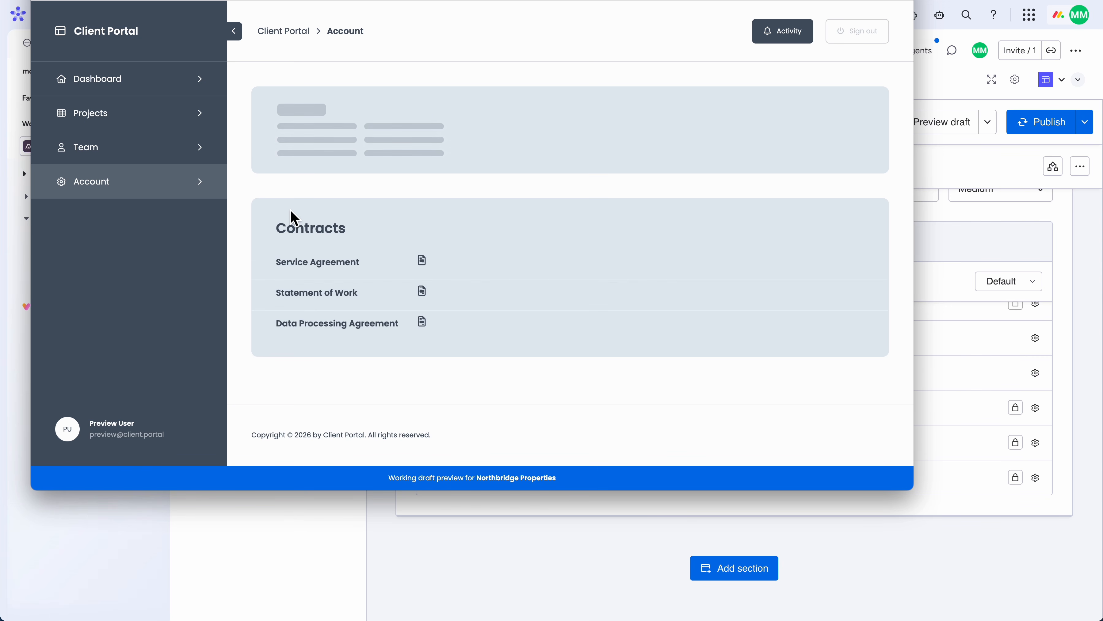
scroll(551, 217, "down", 3)
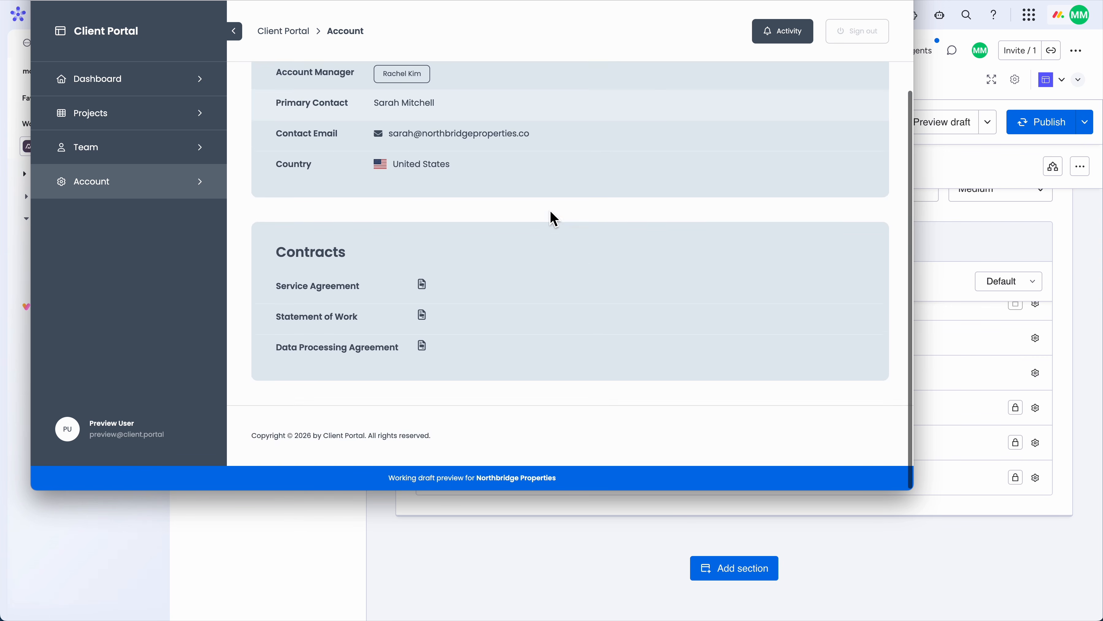
scroll(552, 217, "up", 3)
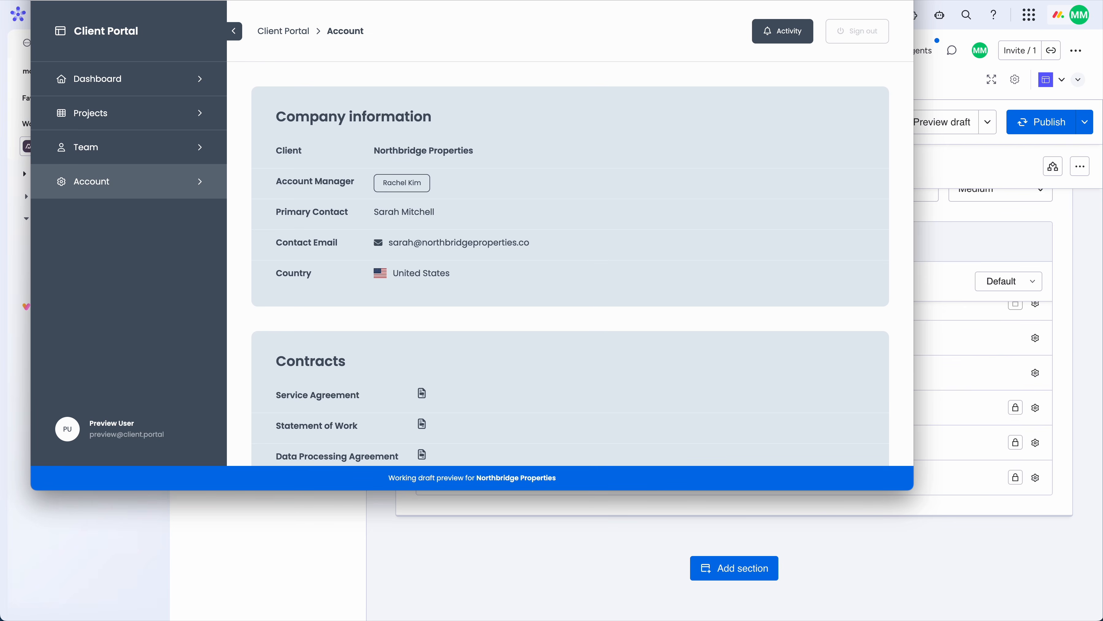
key("Escape")
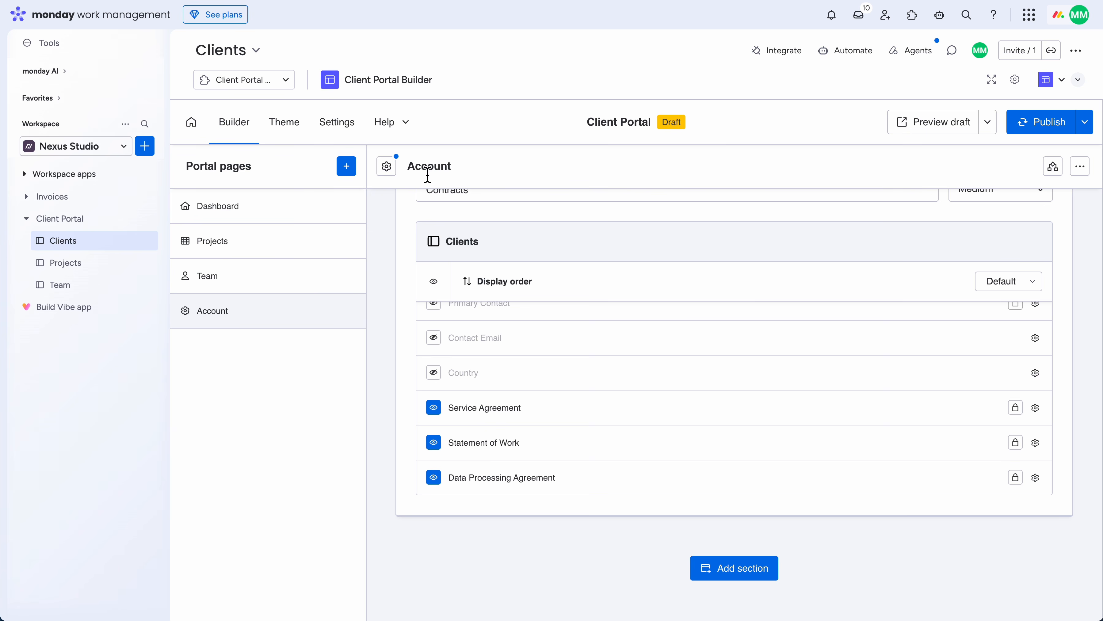
In general settings, change the portal name from Client Portal to 'Nexus Portal' and commit it
left_click(335, 126)
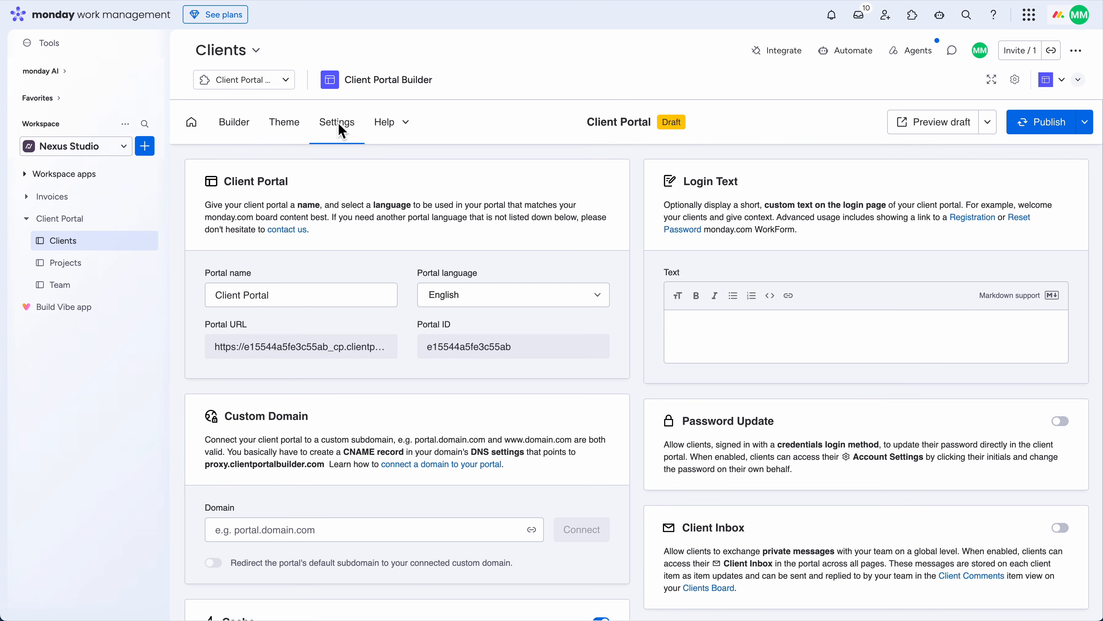
double_click(224, 296)
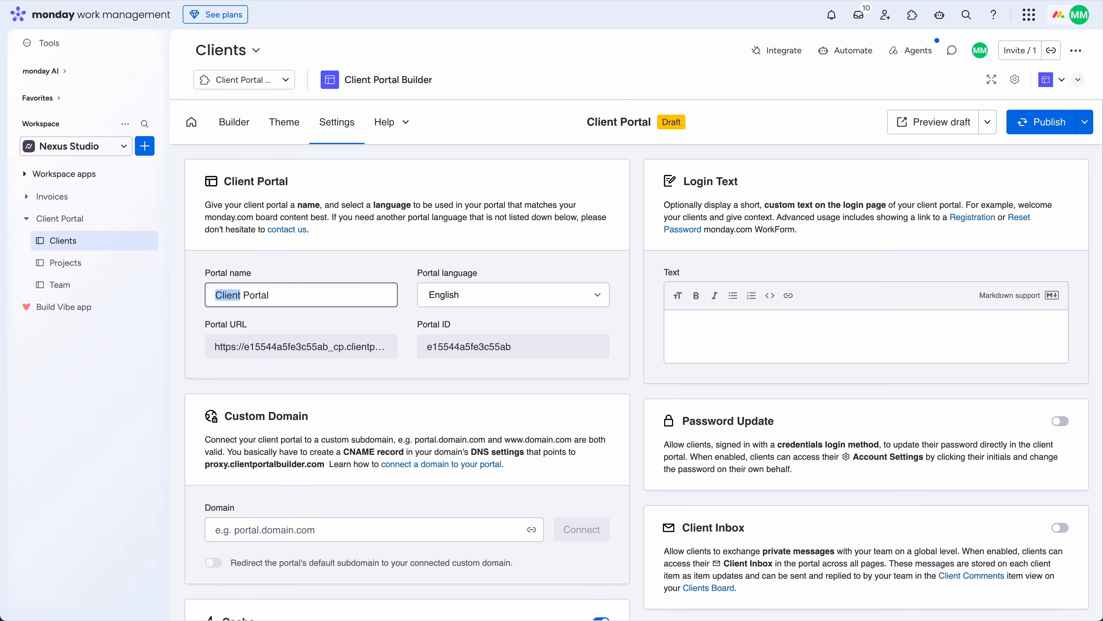
type("Nexu")
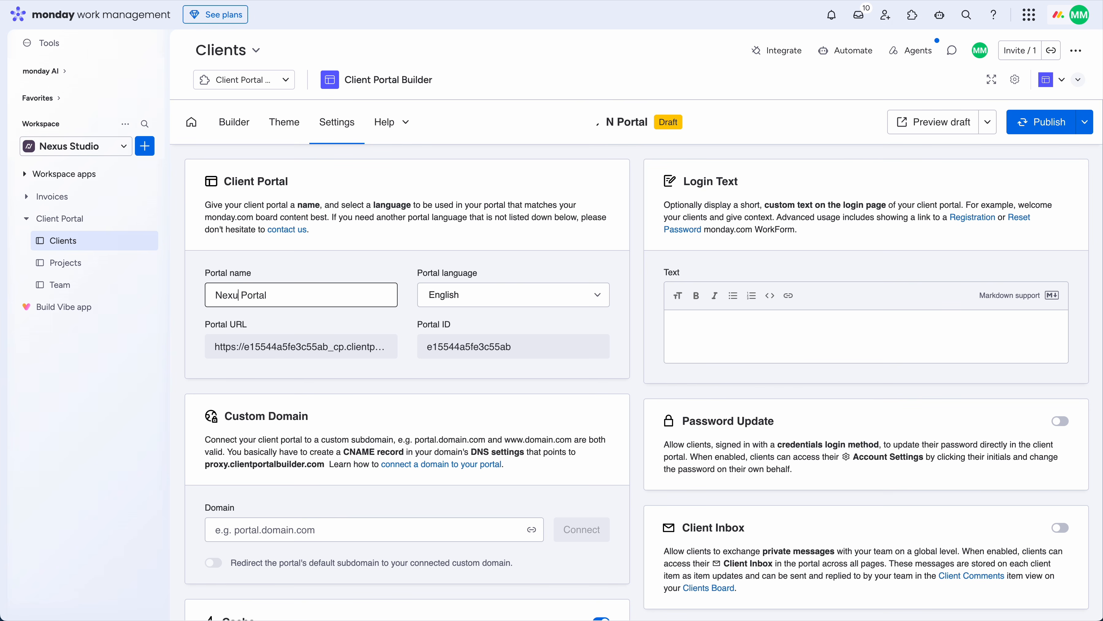
type("s")
left_click(481, 420)
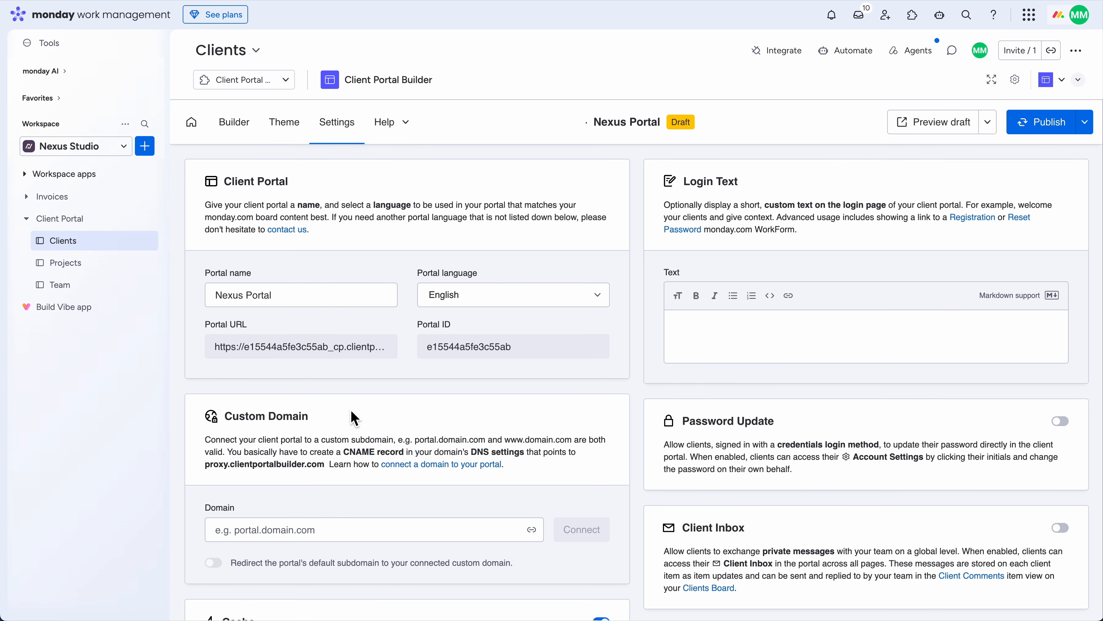
scroll(647, 431, "down", 1)
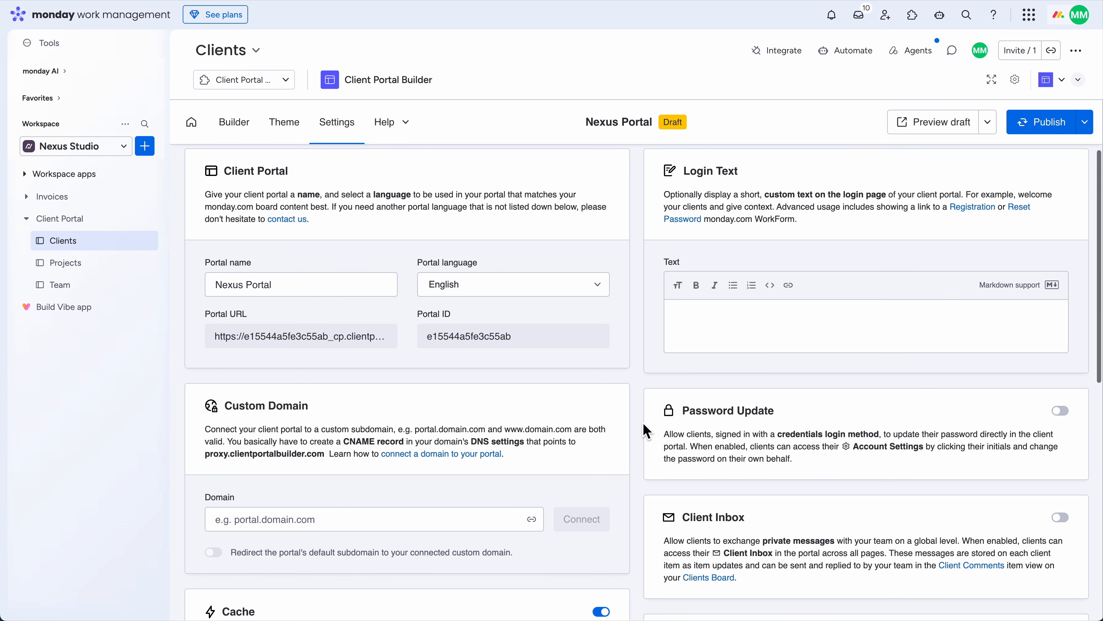
scroll(646, 431, "down", 5)
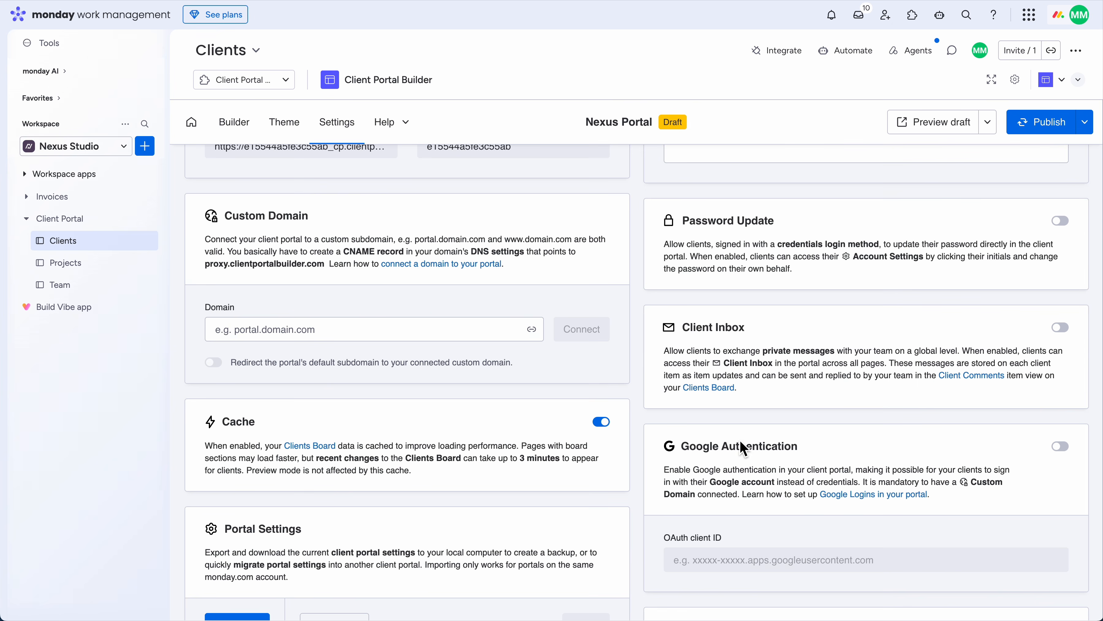
scroll(645, 438, "down", 3)
scroll(645, 437, "up", 9)
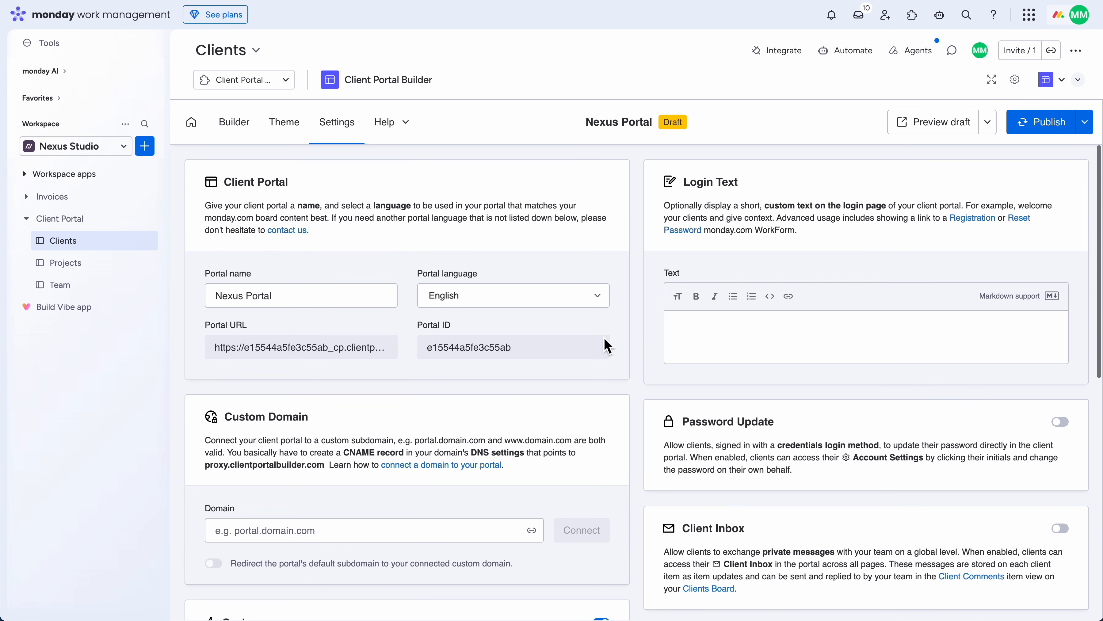
Apply the #574663 purple colour preset and upload nexus-logo.svg as the portal logo
left_click(284, 123)
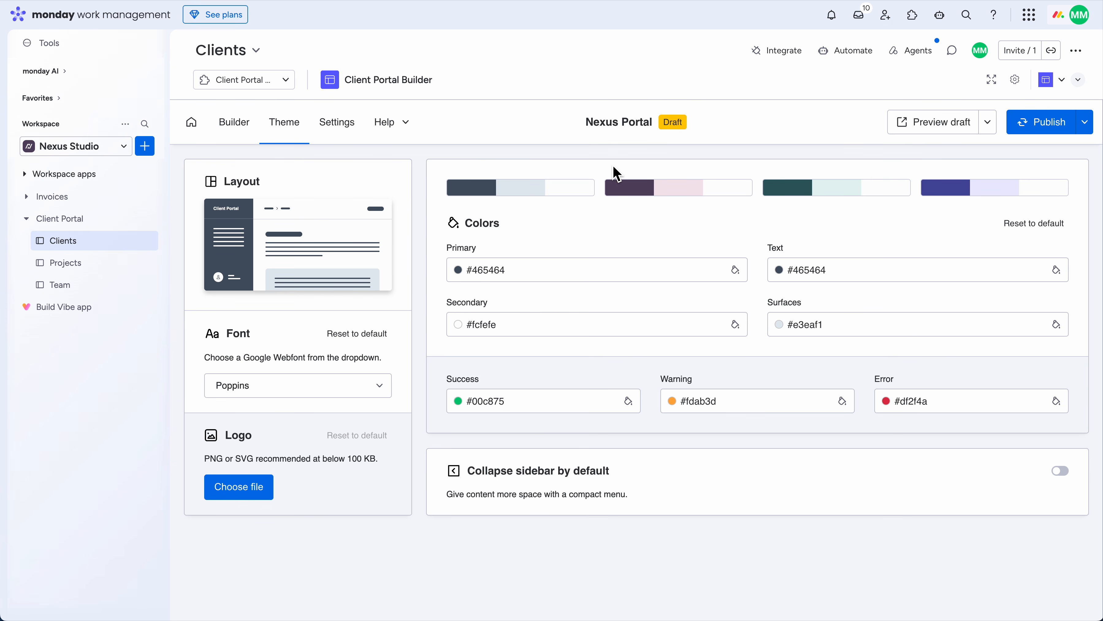
left_click(662, 199)
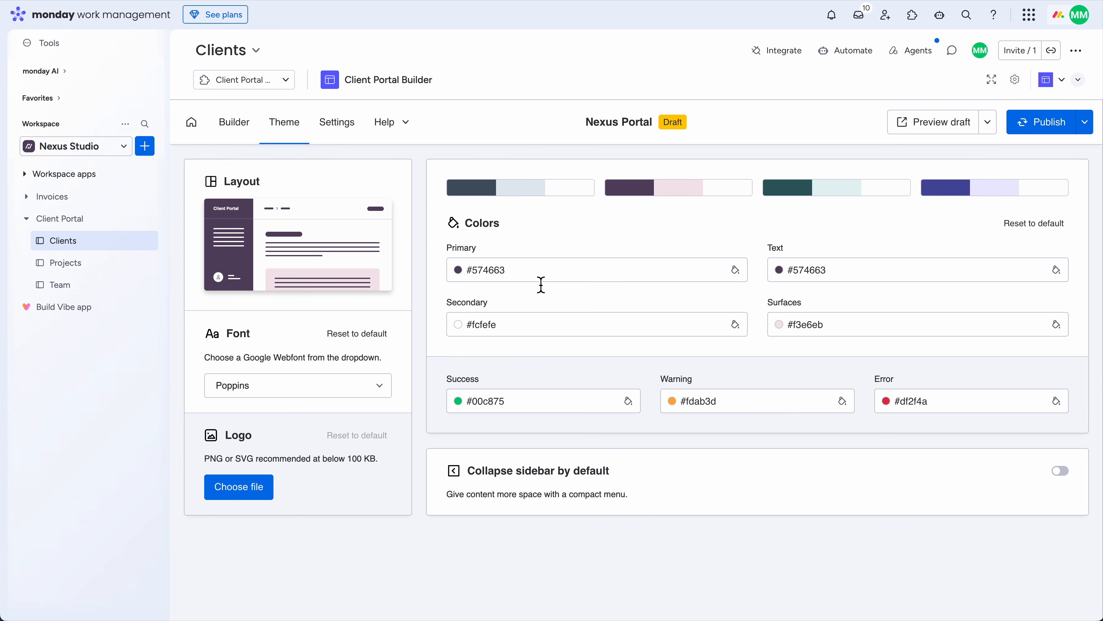
left_click(228, 498)
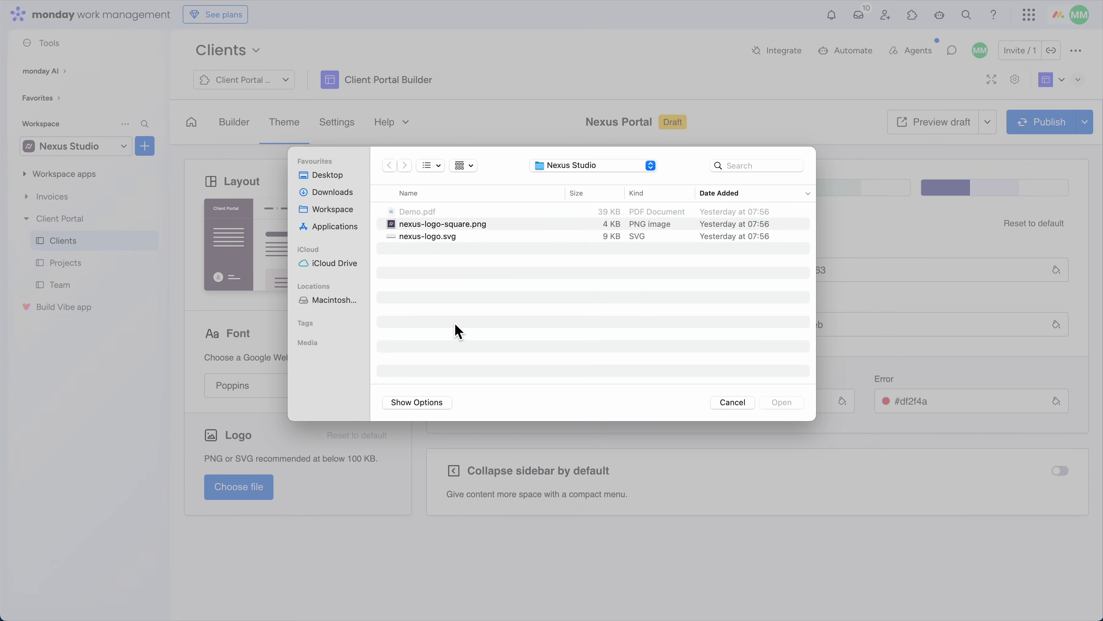
double_click(448, 239)
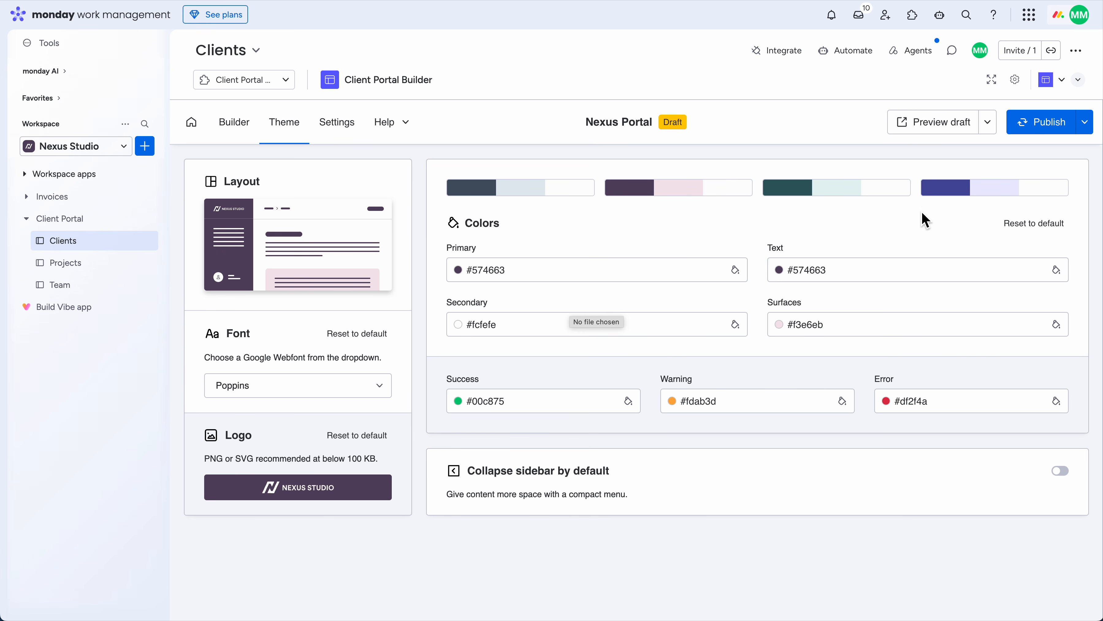
left_click(931, 129)
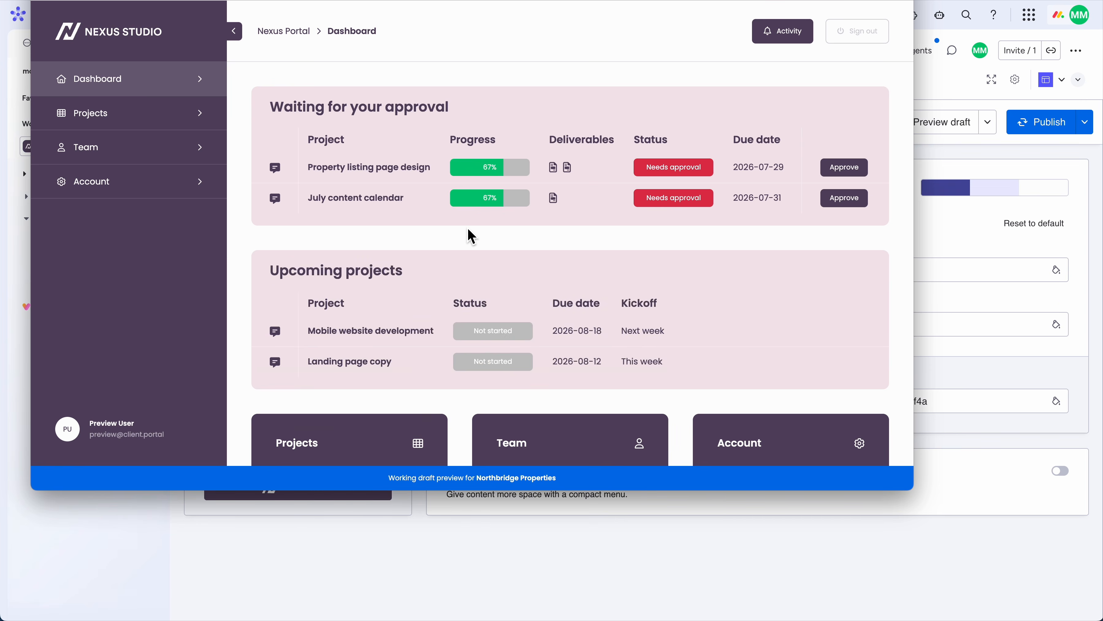
scroll(467, 236, "down", 3)
scroll(467, 234, "up", 3)
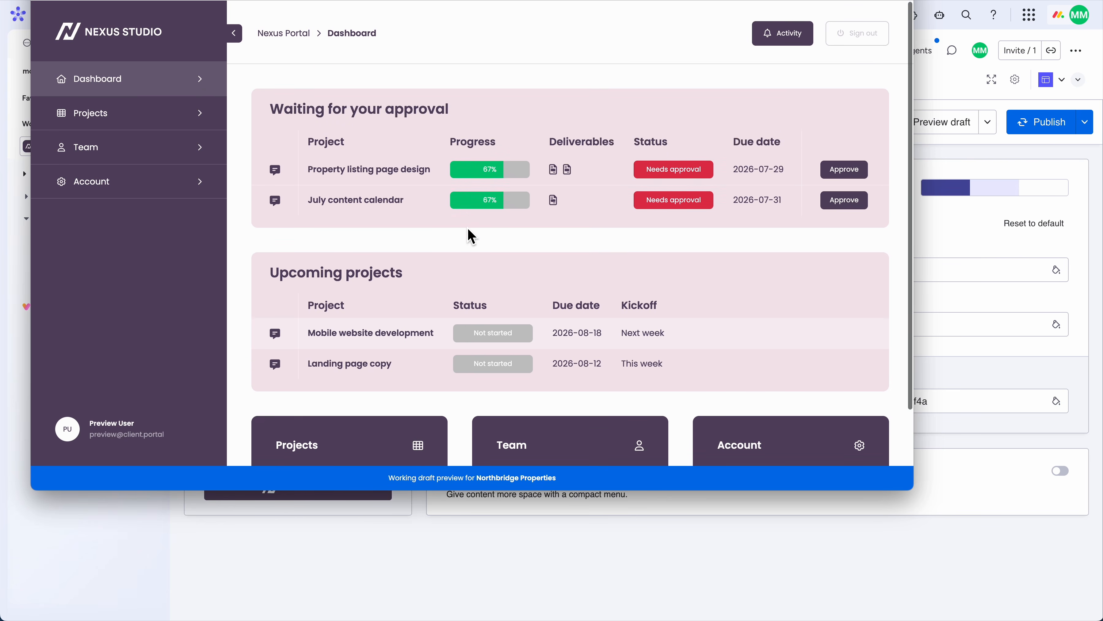
left_click(377, 430)
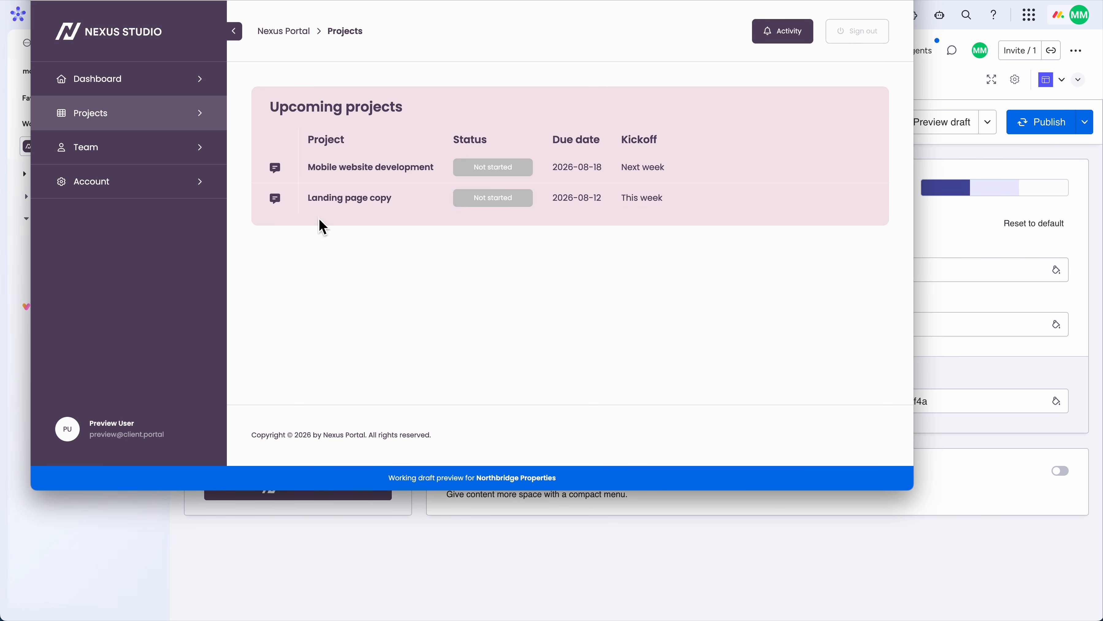
left_click(176, 167)
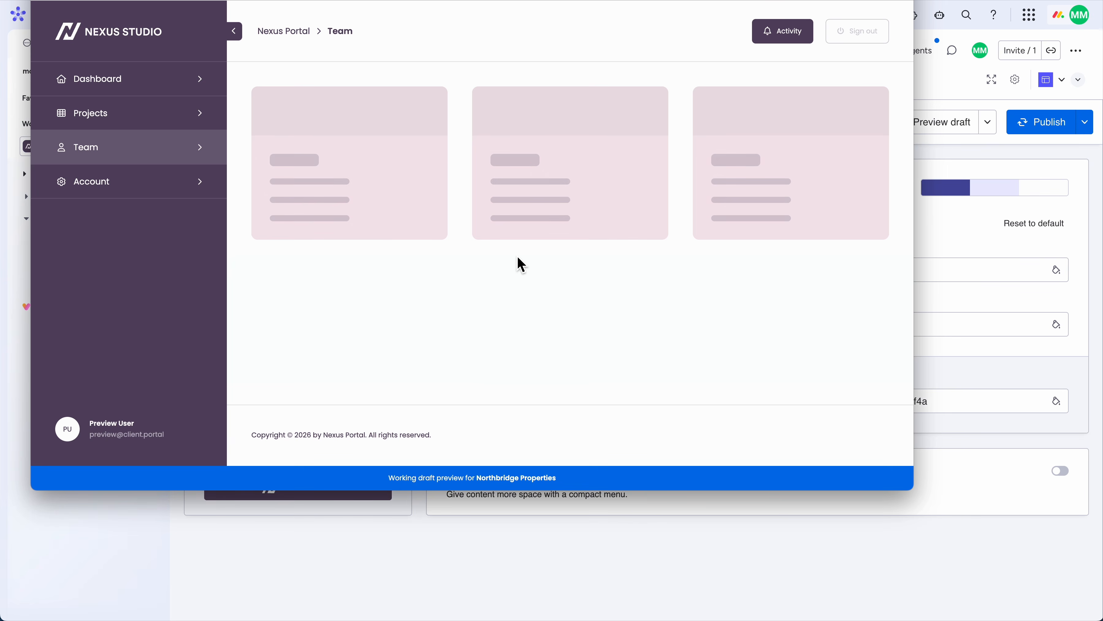
left_click(131, 191)
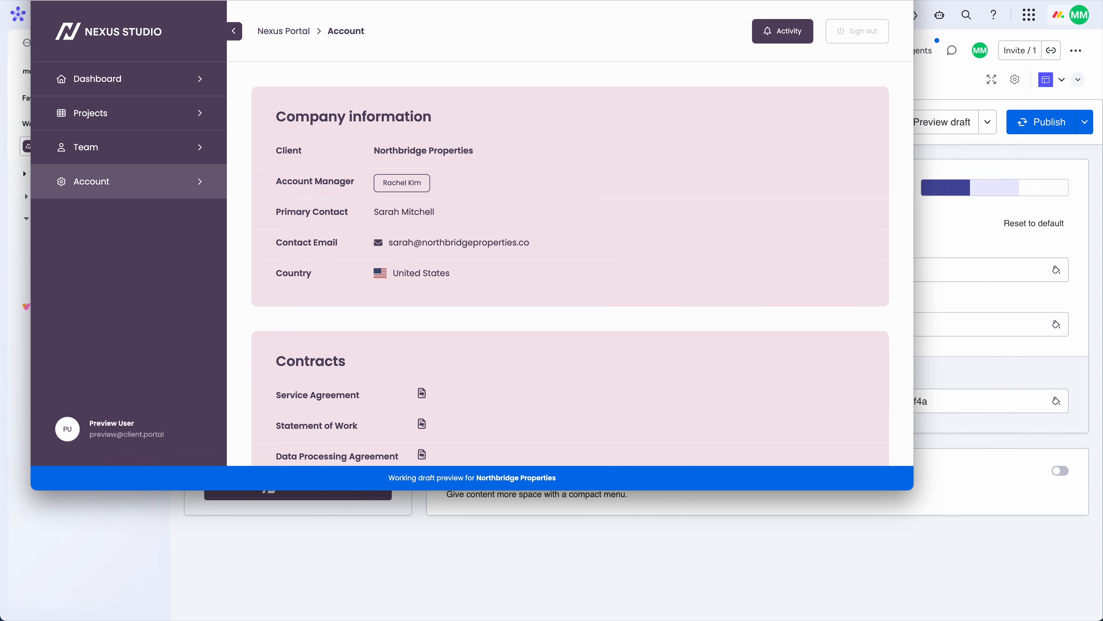
key("Escape")
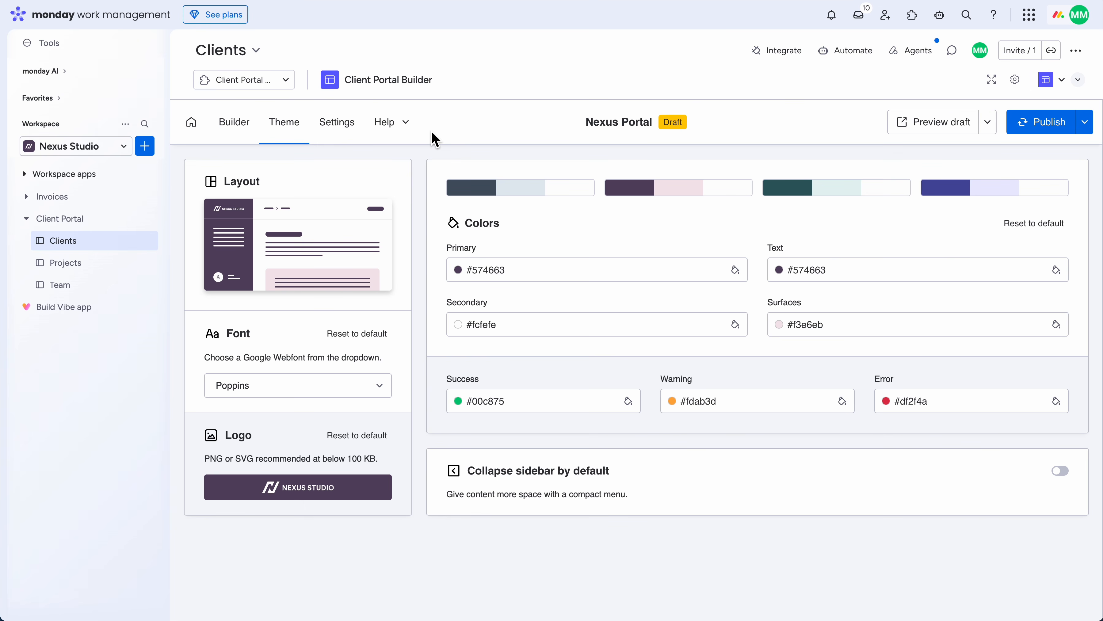
Publish the Nexus Portal and confirm with Publish portal
left_click(224, 82)
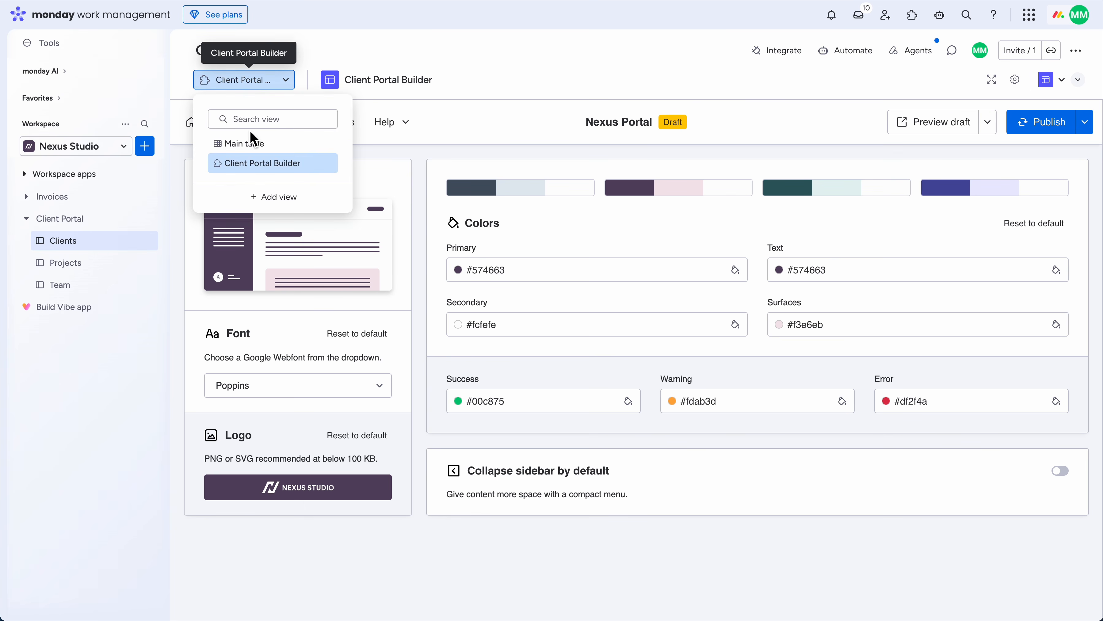
left_click(818, 120)
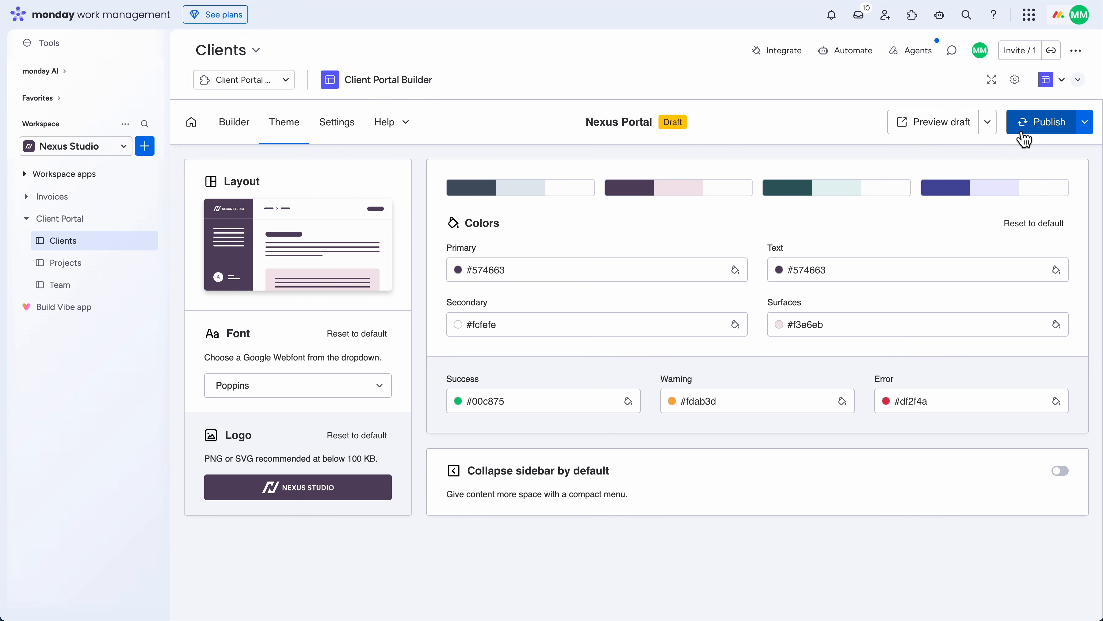
left_click(1028, 131)
left_click(681, 399)
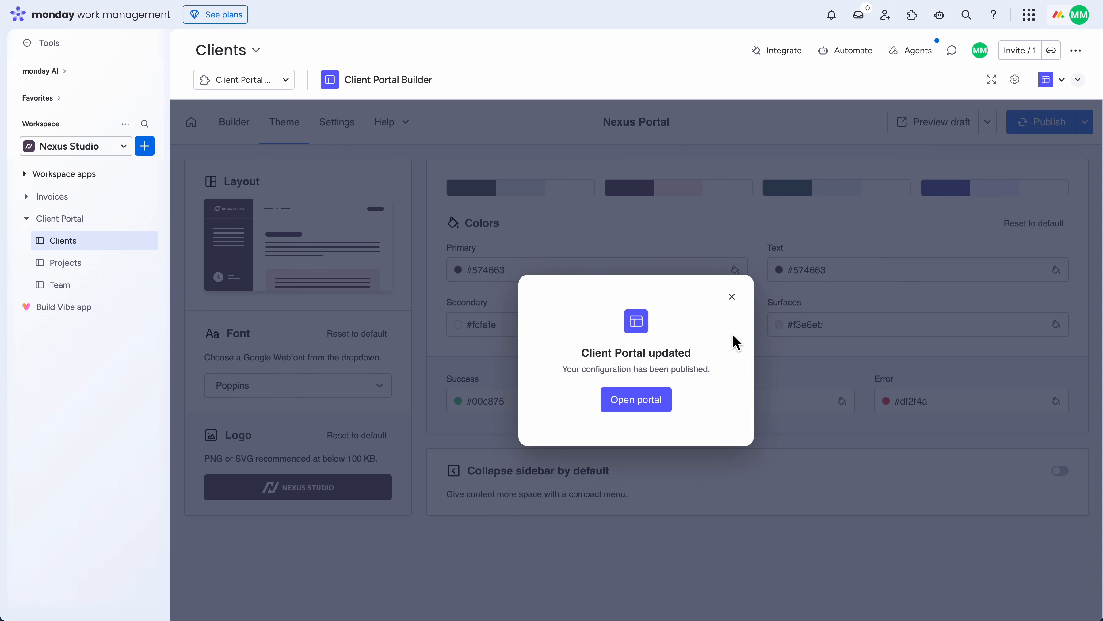
Check the published portal's sign-in page, return, and dismiss the Client Portal updated notice
left_click(642, 402)
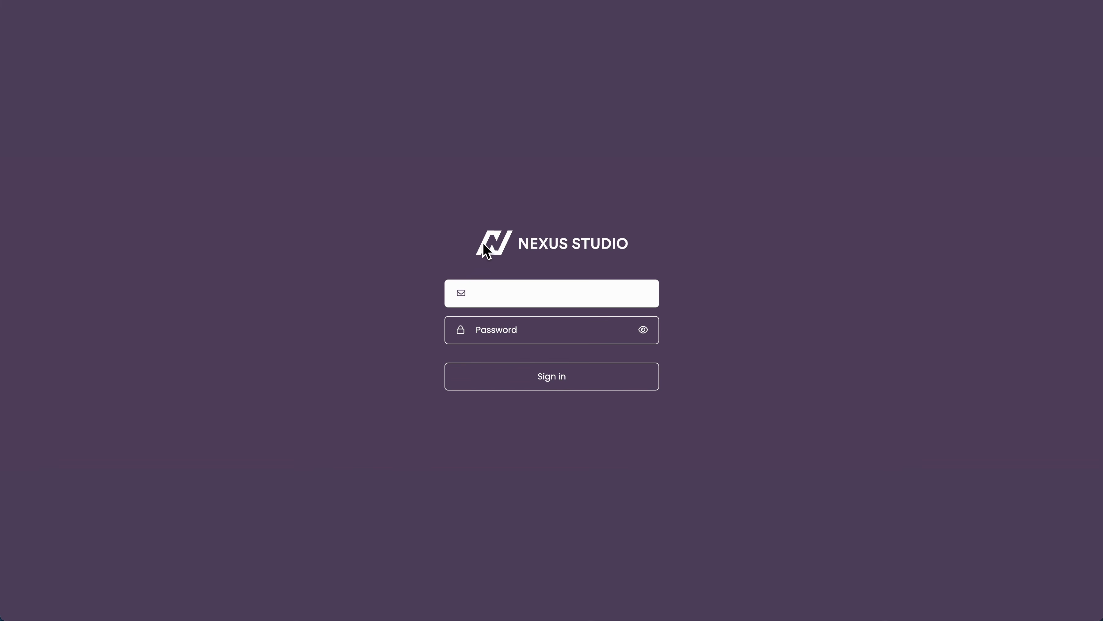
key("ctrl+shift+Tab")
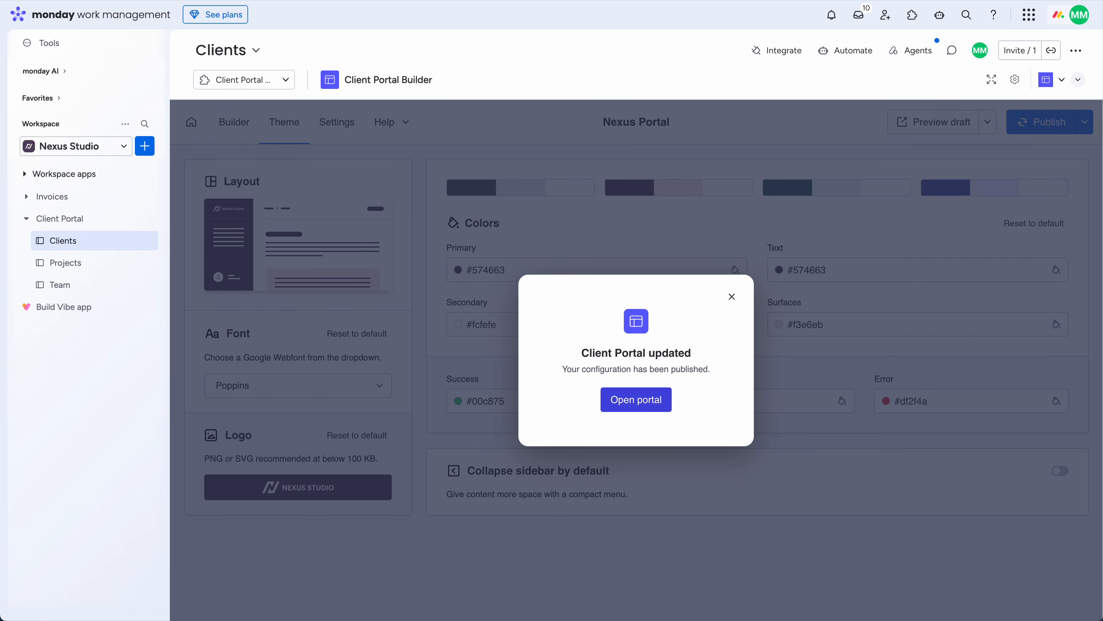
left_click(735, 298)
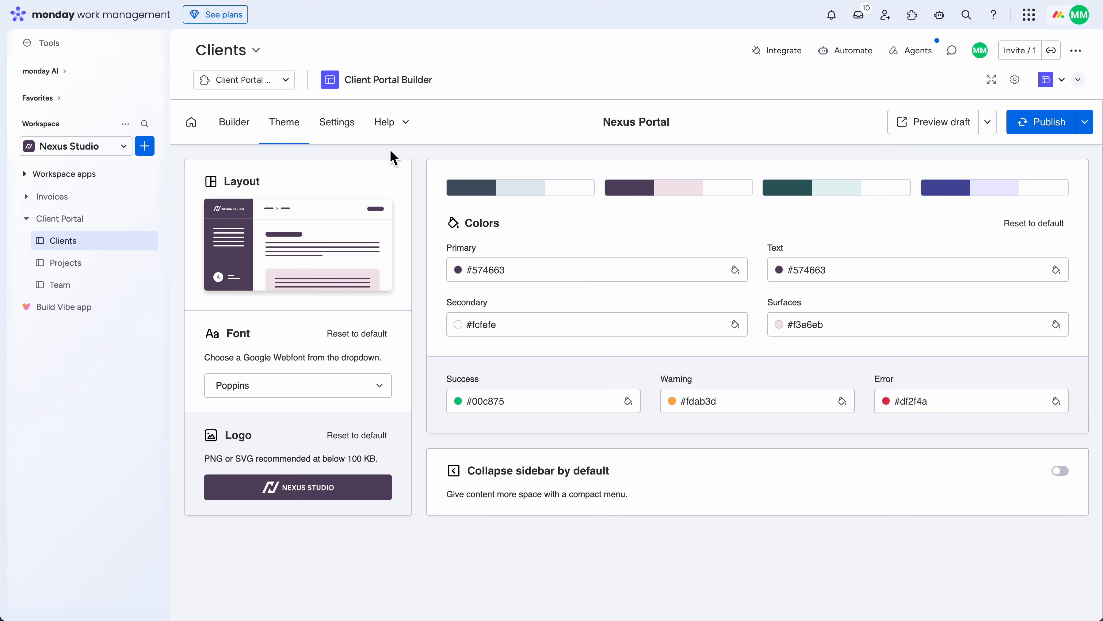
left_click(255, 87)
From the Main table, open Northbridge Properties and switch its portal access to Enabled
left_click(247, 144)
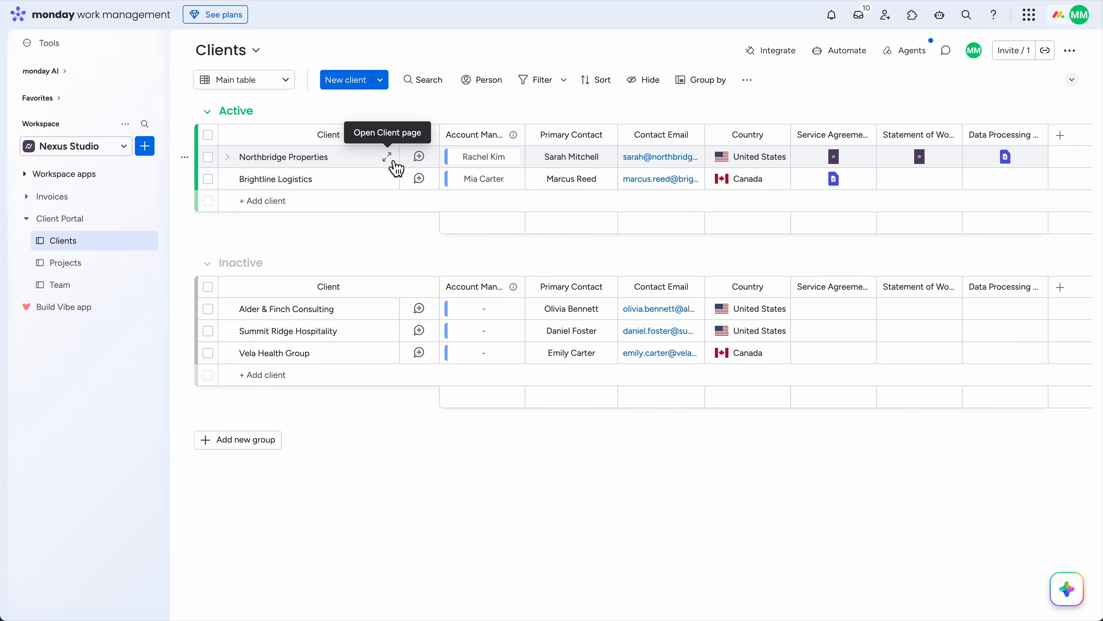
left_click(389, 159)
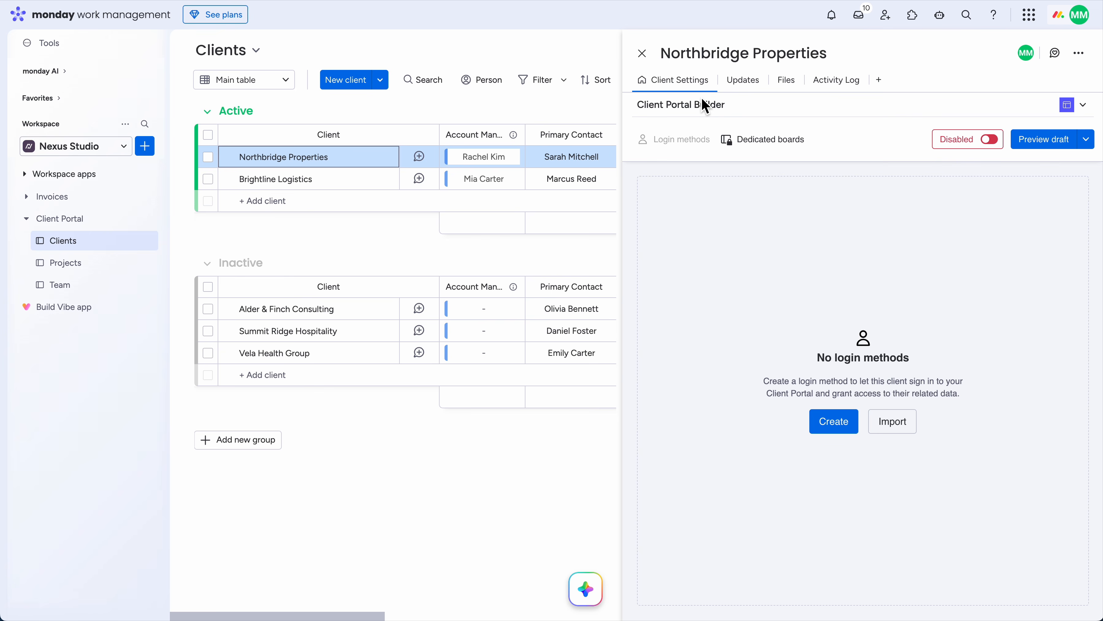
left_click(974, 148)
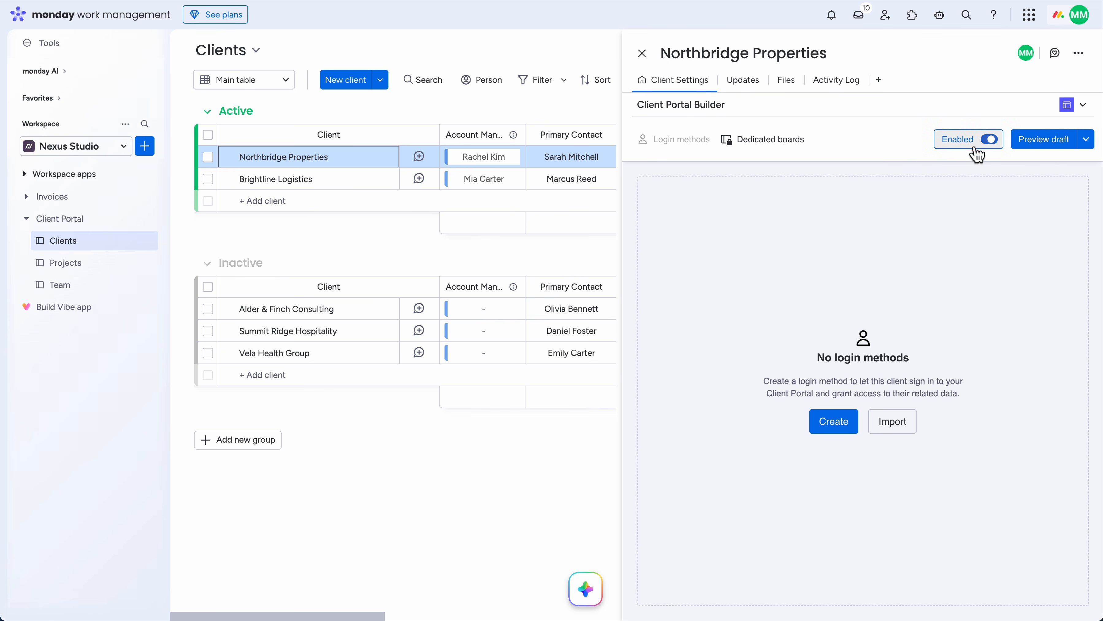
Start a Credentials login and enter the primary contact's first name, last name and e-mail
left_click(839, 423)
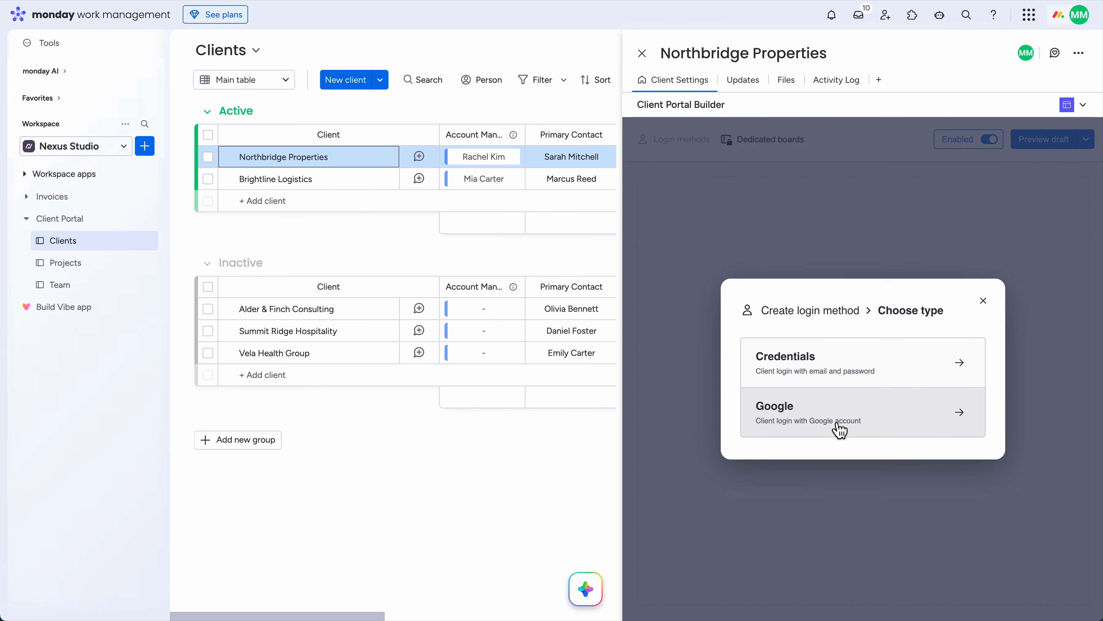
left_click(848, 371)
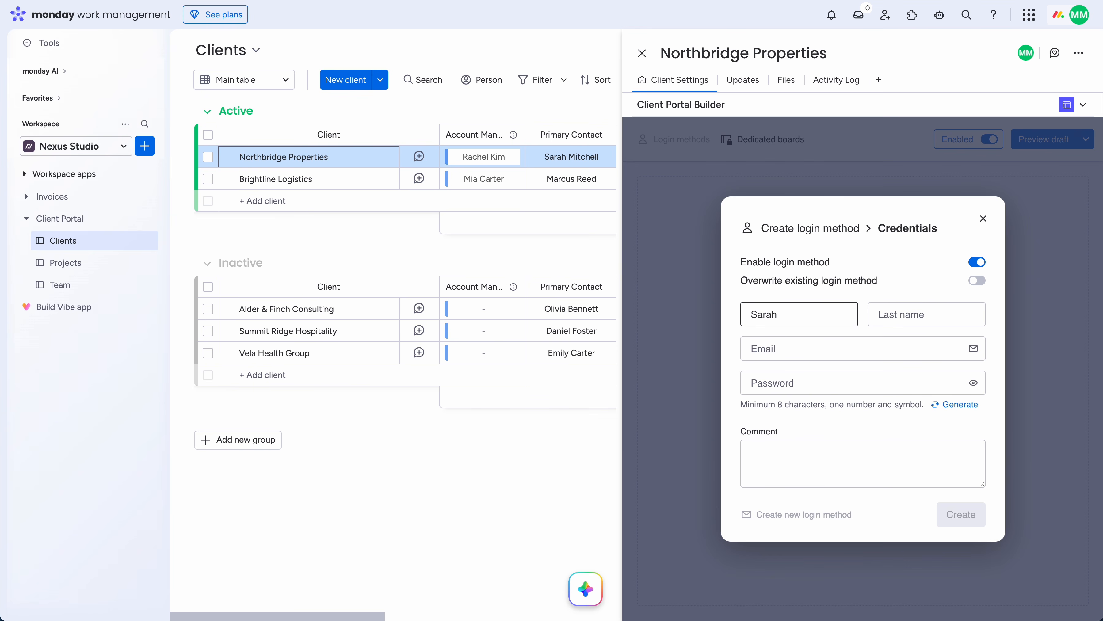
key("Tab")
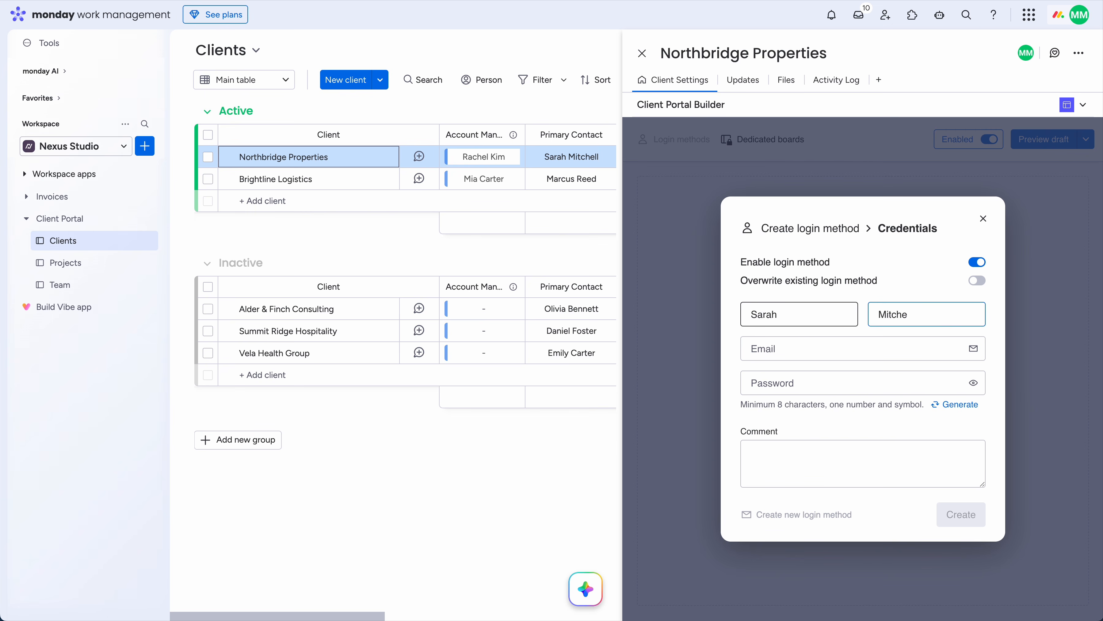
key("Tab")
type("s")
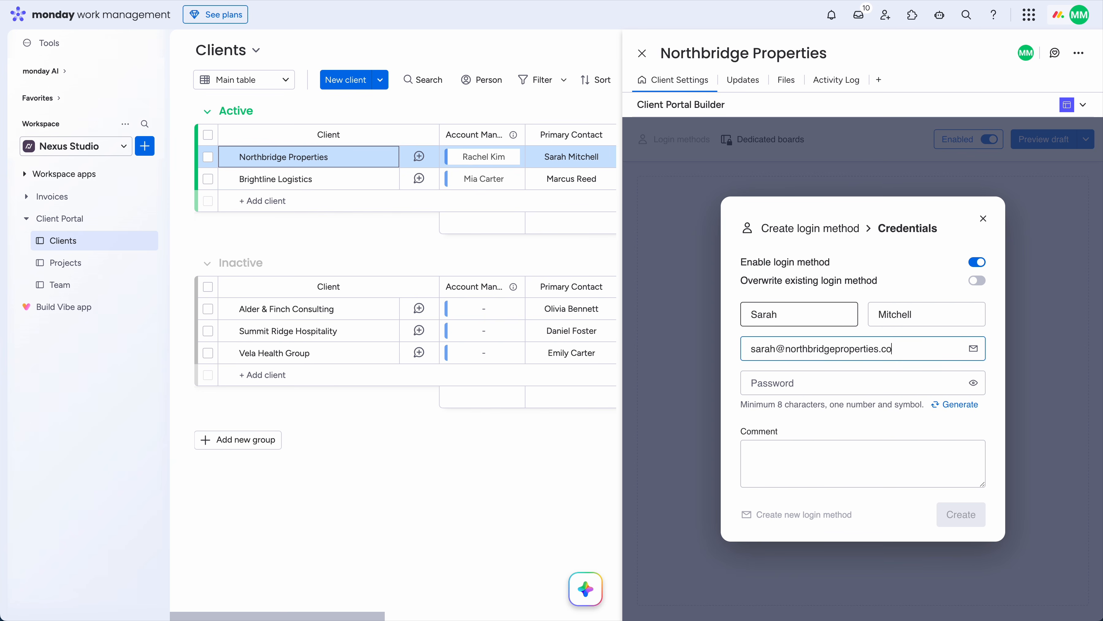
Generate a password, create the credentials login and close the confirmation
left_click(961, 406)
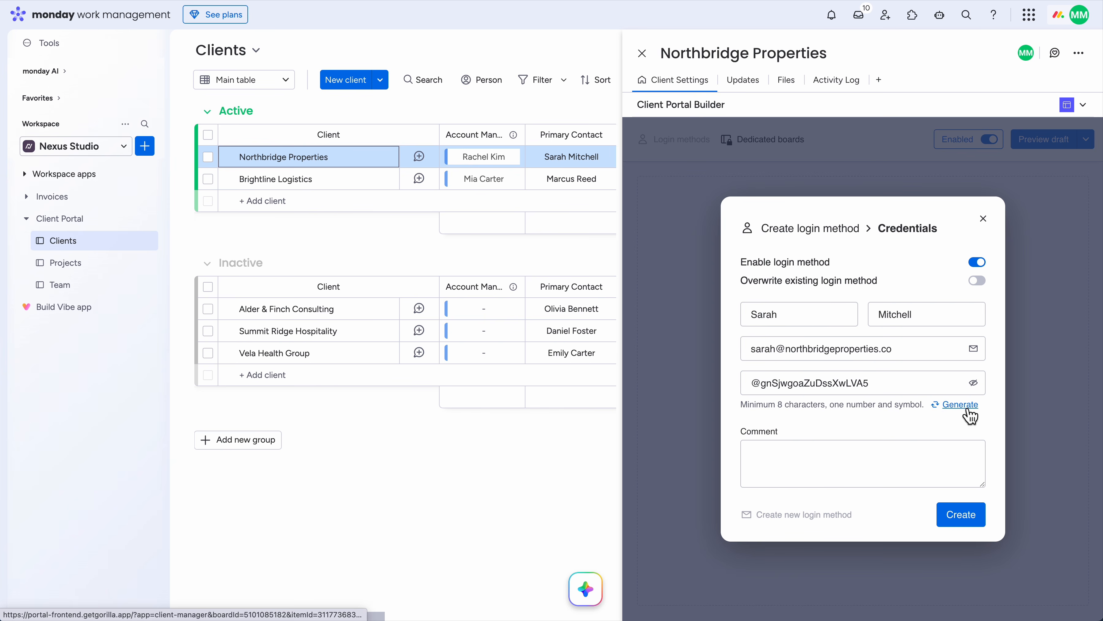
left_click(964, 522)
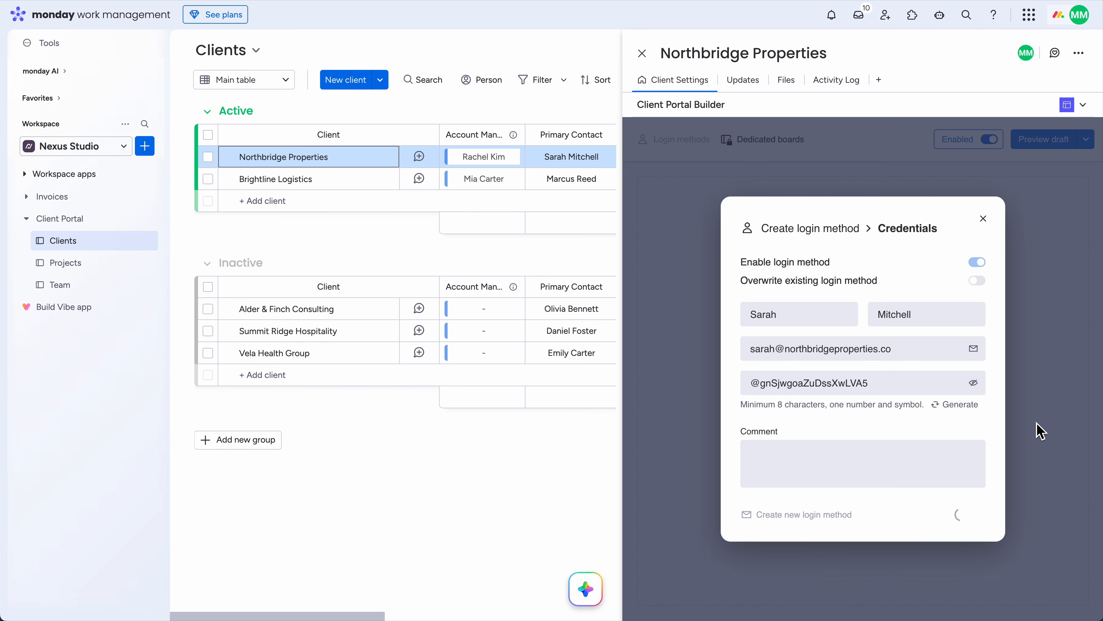
left_click(967, 407)
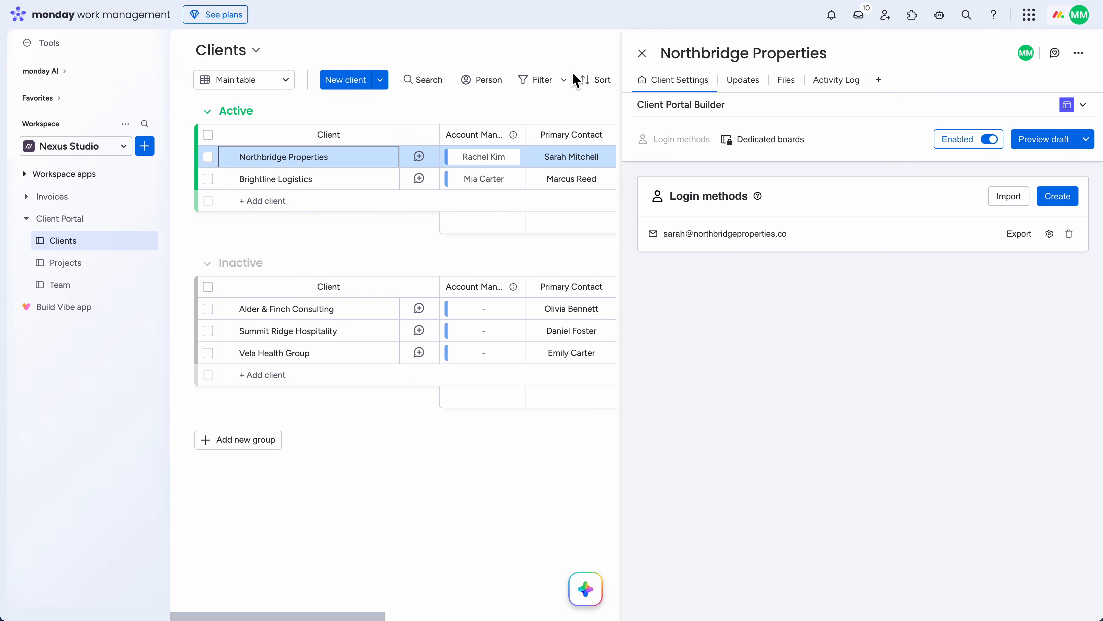